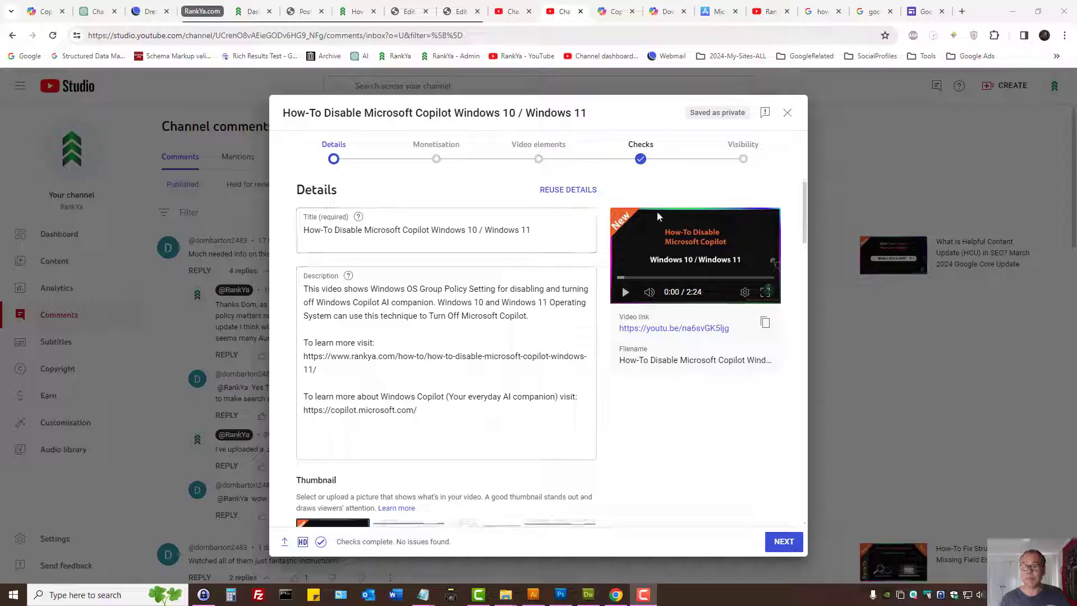
- Bring up Google's search suggestions for the query "how to disable windows Copilot" and highlight the query
{"action": "left_click", "coordinate": [30, 56]}
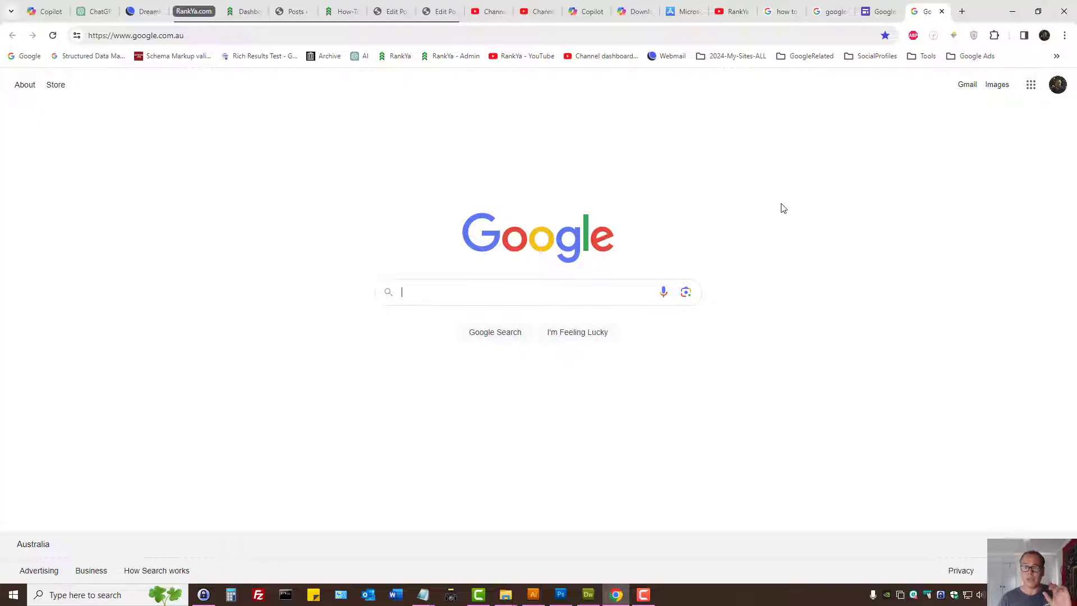
{"action": "left_click", "coordinate": [830, 13]}
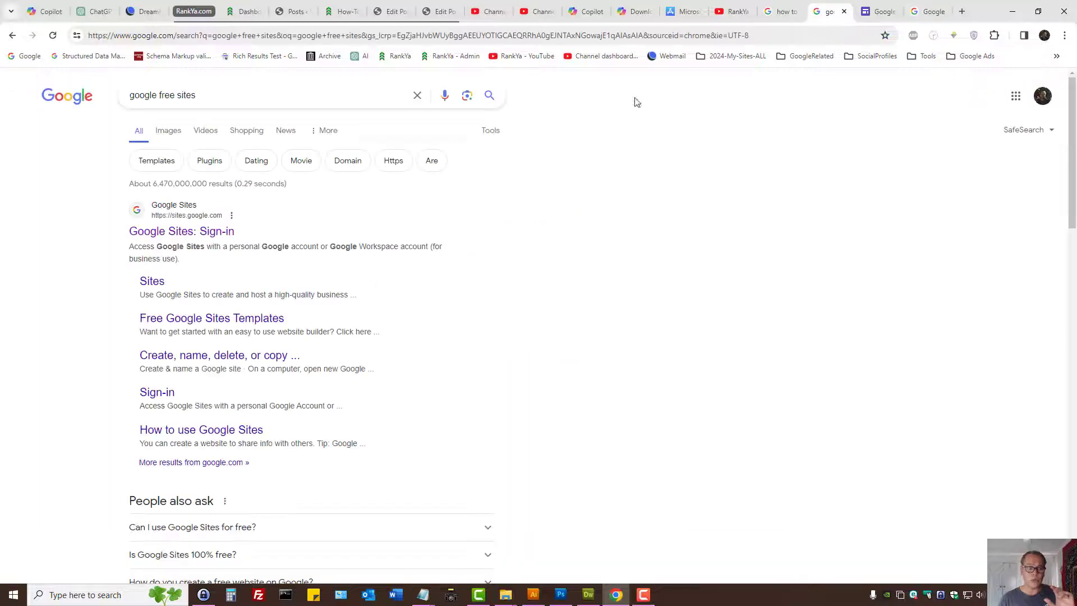
{"action": "left_click", "coordinate": [229, 95]}
{"action": "left_click", "coordinate": [781, 12]}
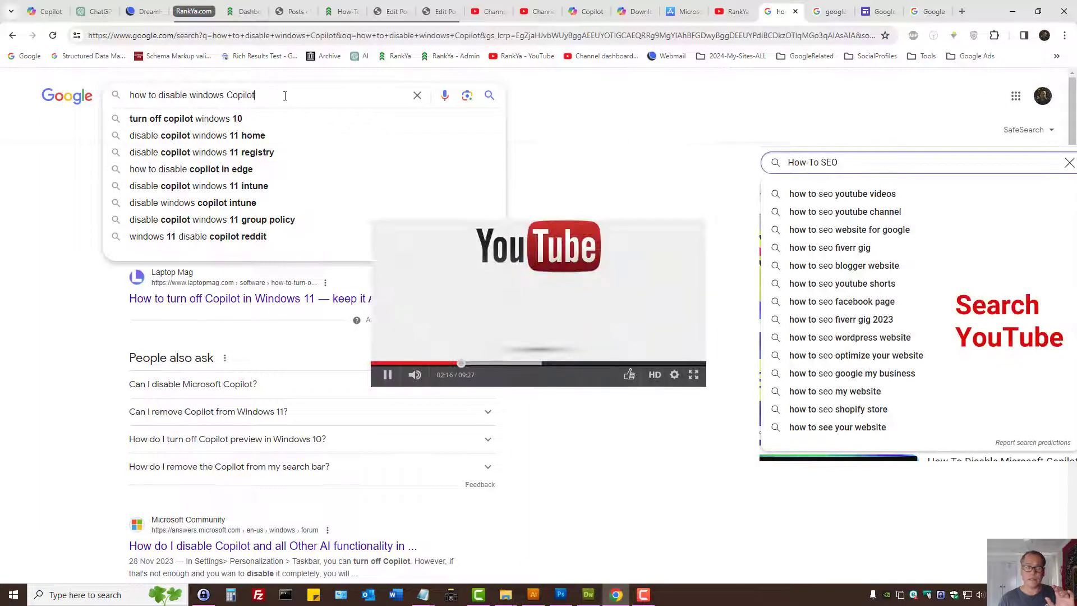
{"action": "left_click_drag", "start_coordinate": [284, 96], "coordinate": [59, 98]}
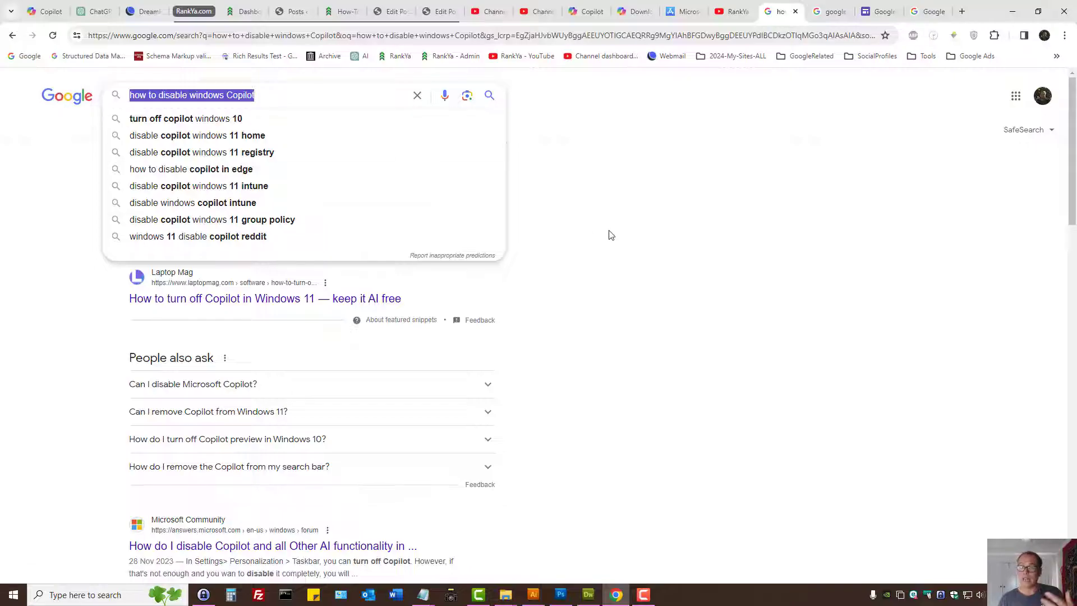
- View the RankYa YouTube channel page, and select the "How-To Disable Microsoft Copilot" video file in its folder
{"action": "left_click", "coordinate": [732, 10]}
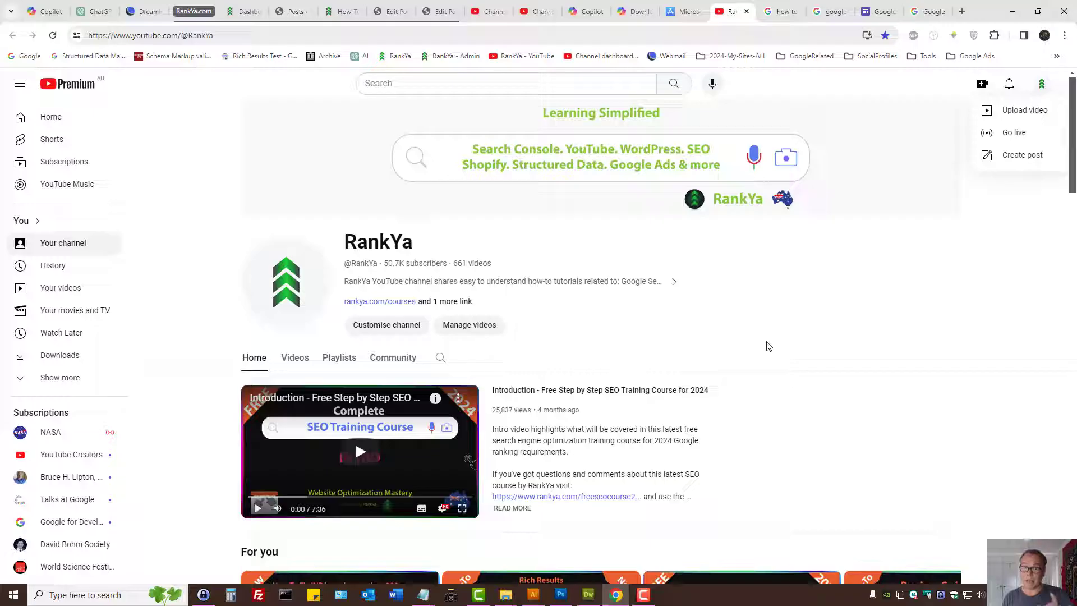
{"action": "left_click", "coordinate": [1013, 11]}
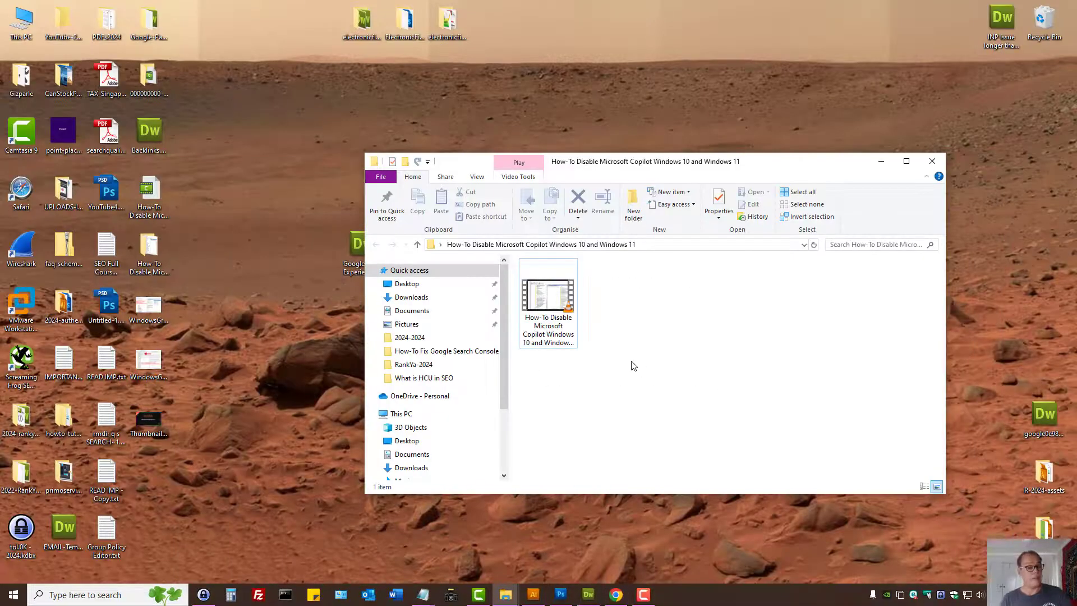
{"action": "left_click", "coordinate": [542, 289]}
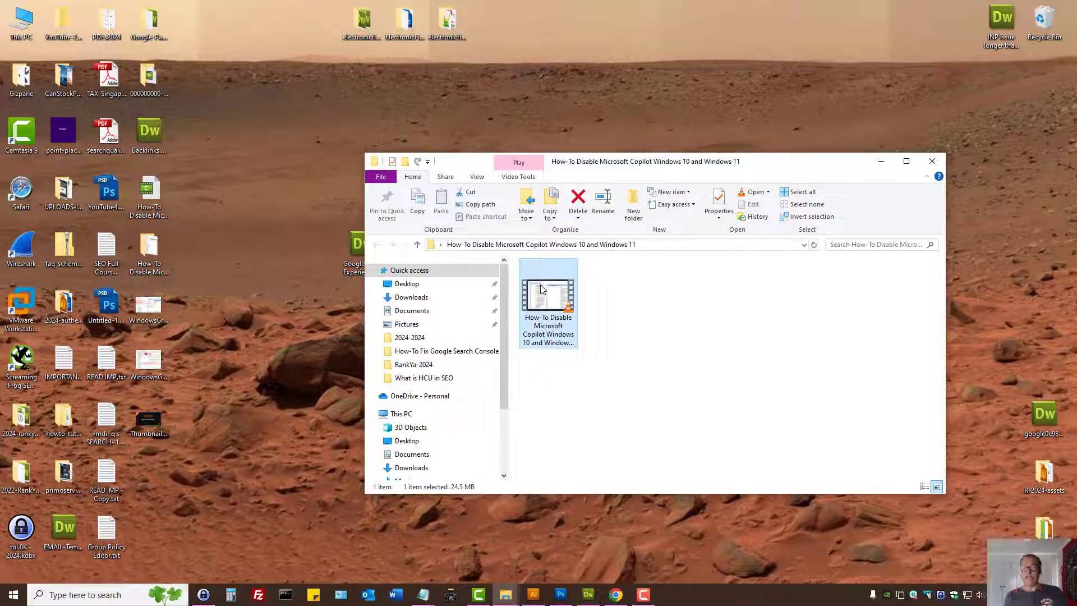
- Switch to Camtasia to view its editor without the recorder window, and return to the video's folder
{"action": "left_click", "coordinate": [476, 599]}
{"action": "left_click", "coordinate": [644, 594]}
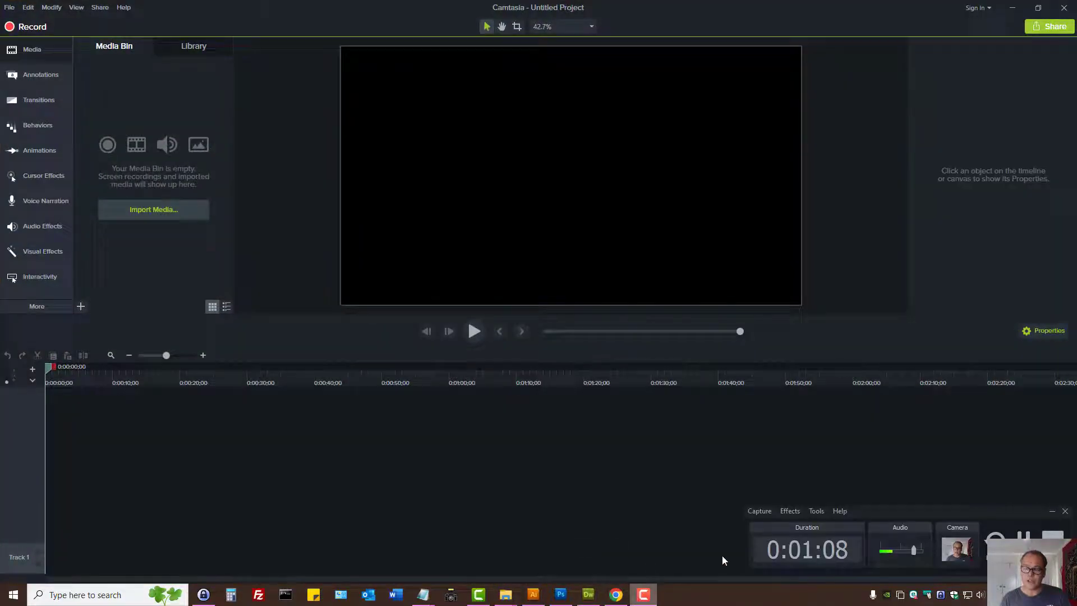
{"action": "left_click", "coordinate": [1053, 513]}
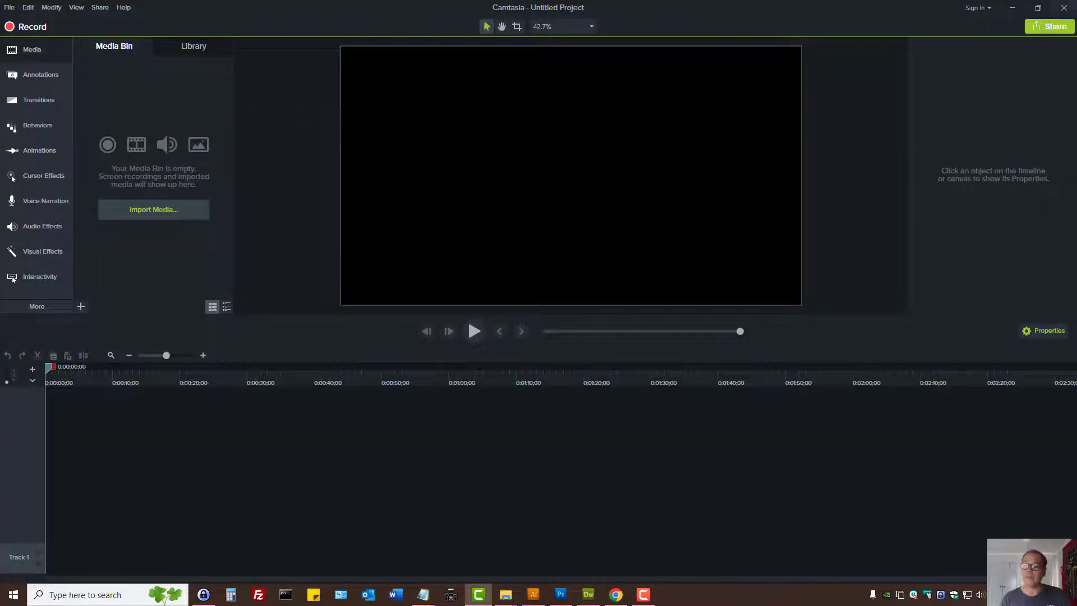
{"action": "left_click", "coordinate": [1013, 8]}
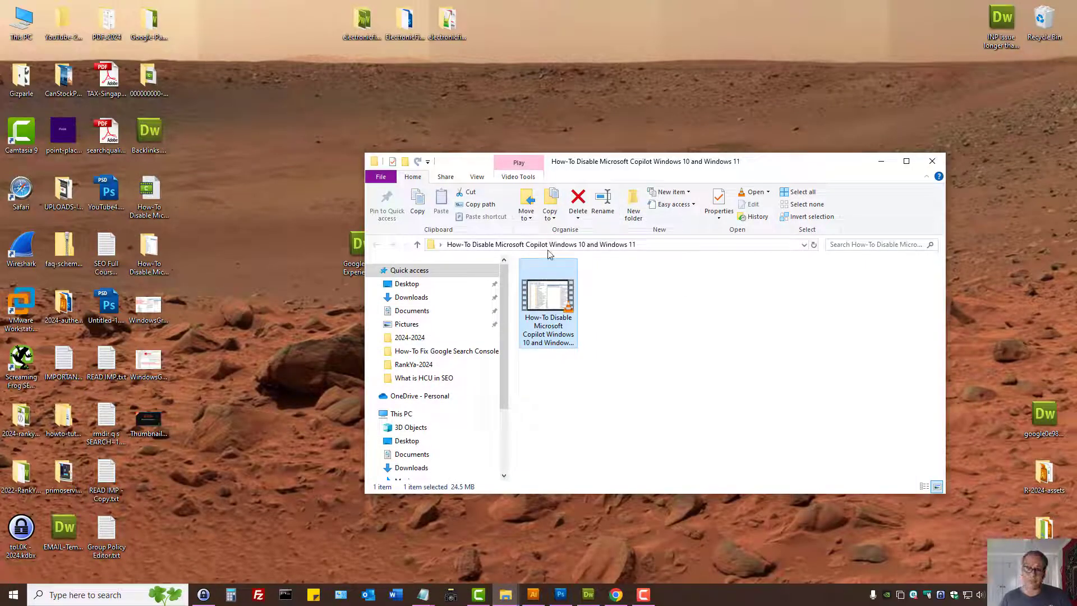
- Examine the video's file name in its general properties and compare it with the Google query "how to disable windows Copilot"
{"action": "right_click", "coordinate": [540, 296]}
{"action": "left_click", "coordinate": [585, 572]}
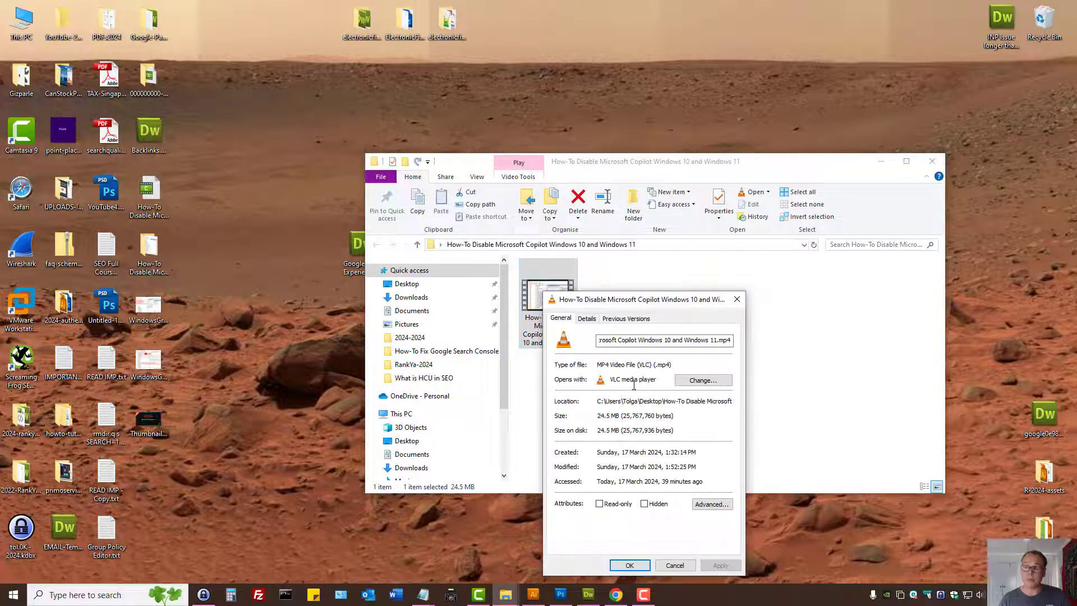
{"action": "left_click_drag", "start_coordinate": [638, 306], "coordinate": [674, 207]}
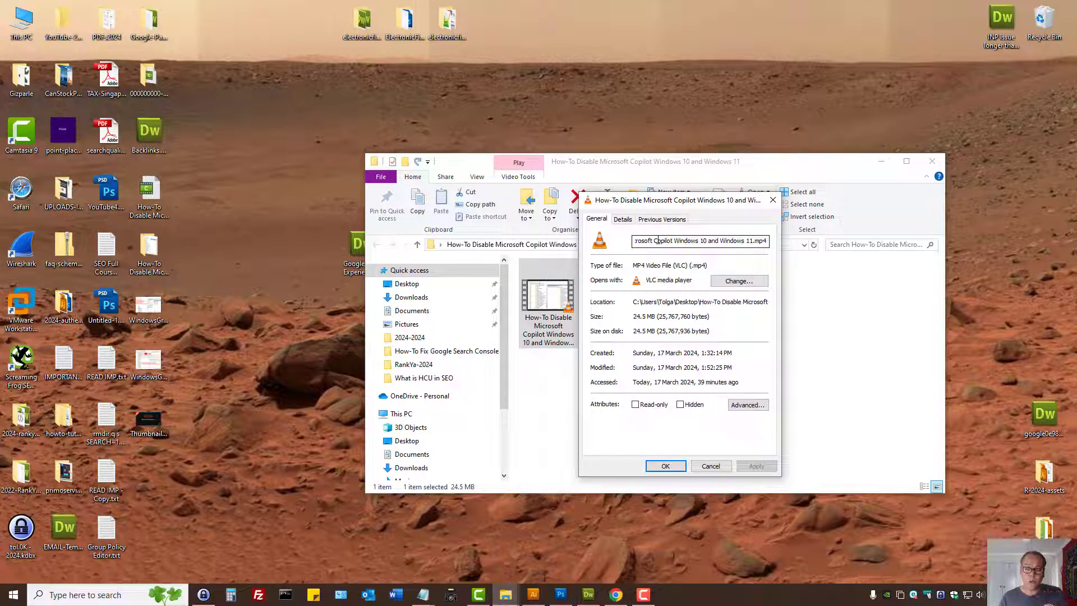
{"action": "left_click", "coordinate": [616, 595]}
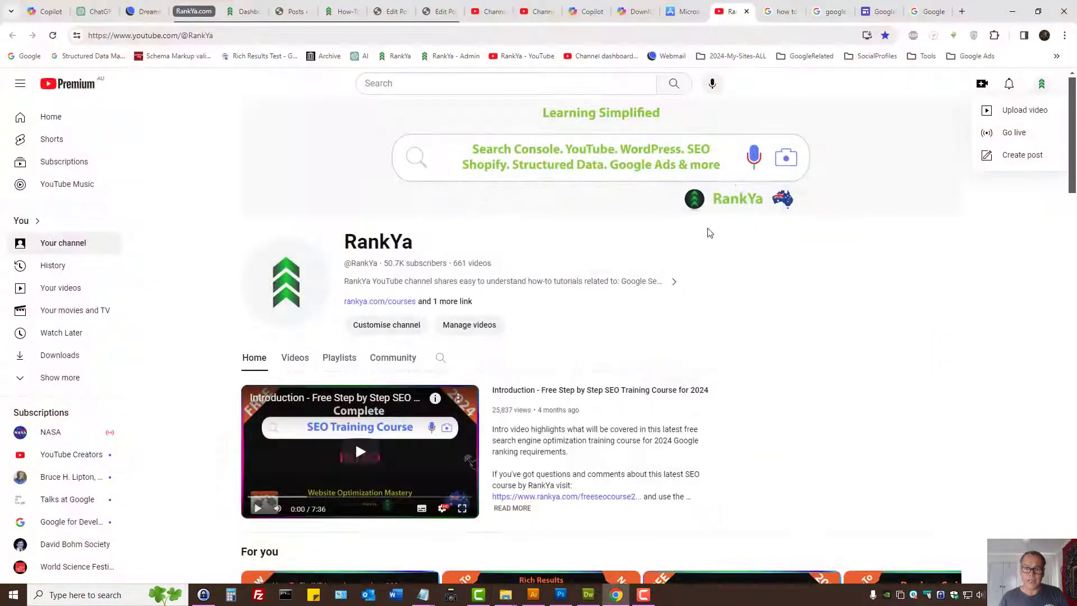
{"action": "left_click", "coordinate": [783, 11]}
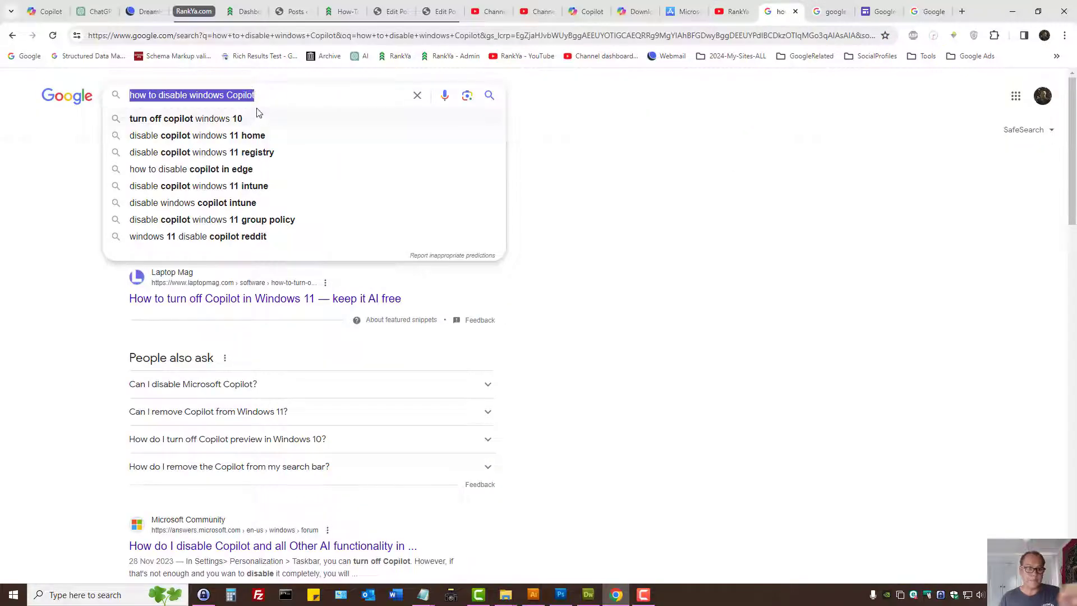
{"action": "left_click", "coordinate": [1014, 18]}
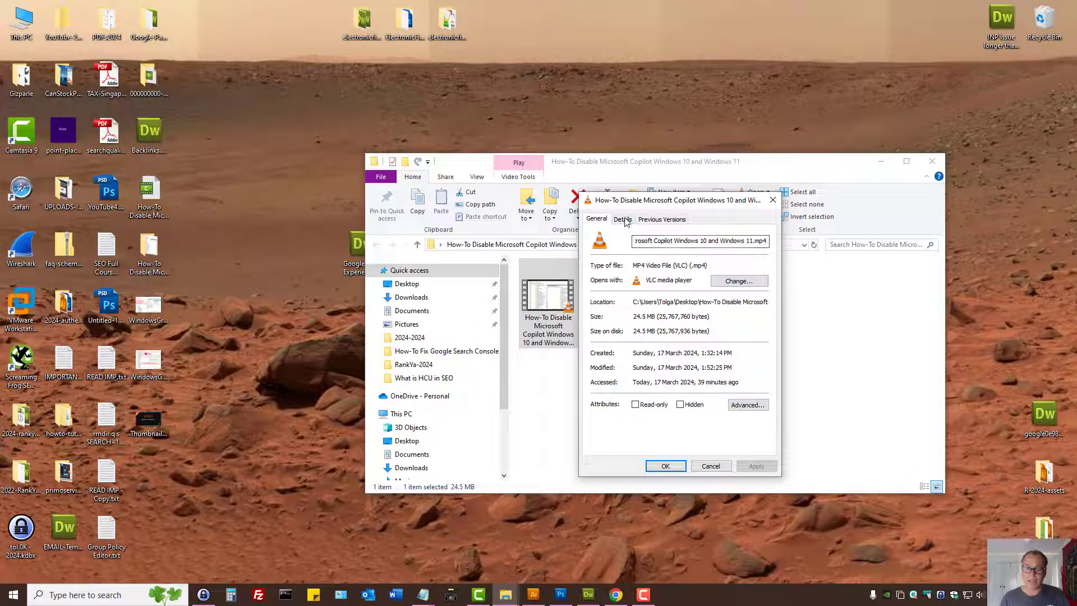
{"action": "left_click", "coordinate": [670, 466]}
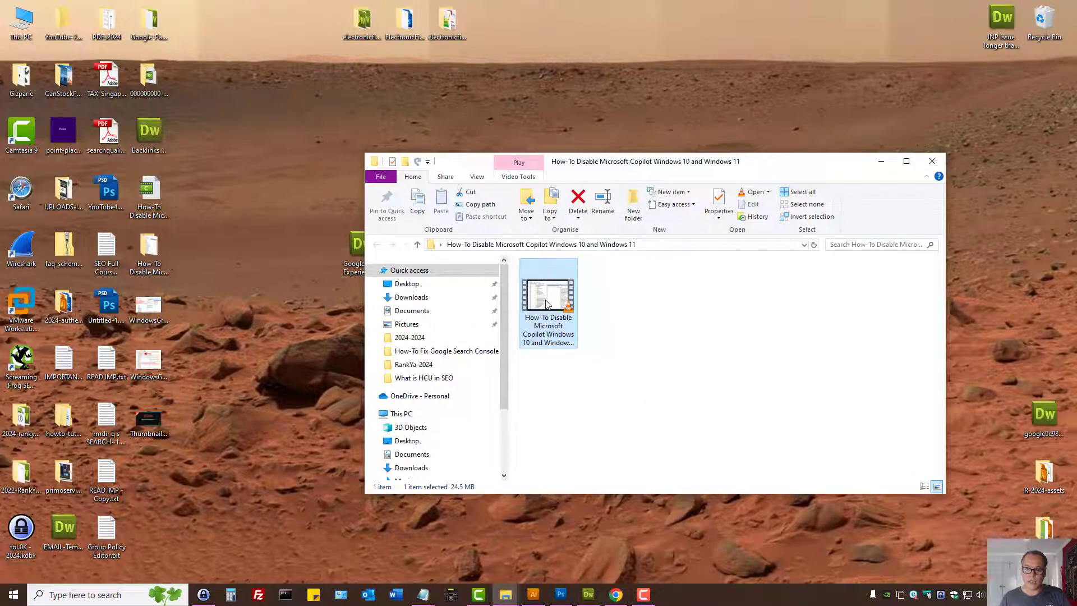
- Open the video file's detailed properties and examine its title, subtitle and tags
{"action": "right_click", "coordinate": [547, 303]}
{"action": "left_click", "coordinate": [578, 574]}
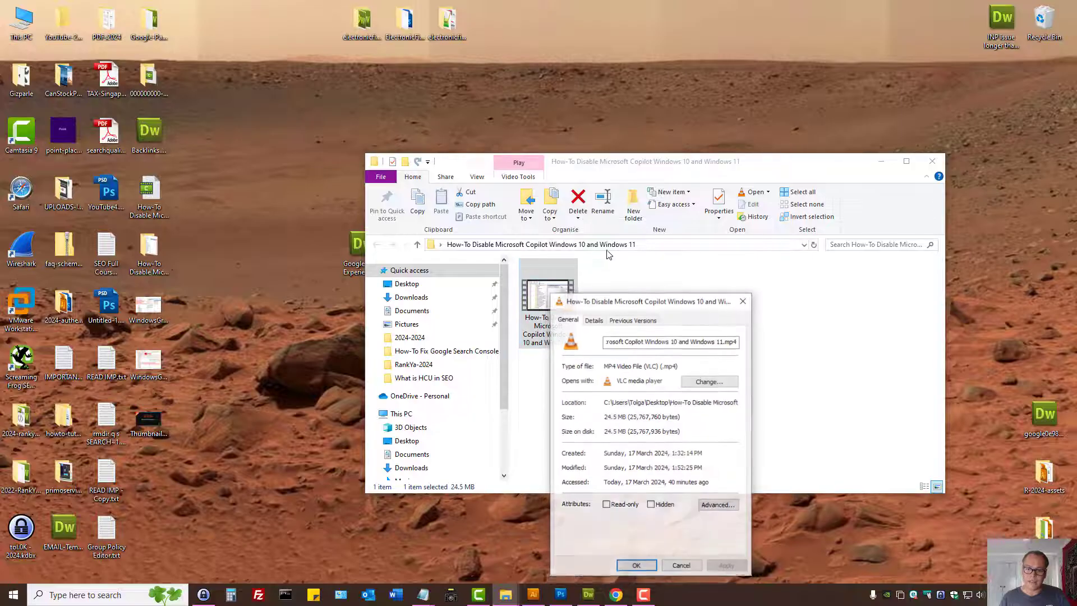
{"action": "left_click", "coordinate": [593, 320]}
{"action": "left_click_drag", "start_coordinate": [626, 303], "coordinate": [649, 191]}
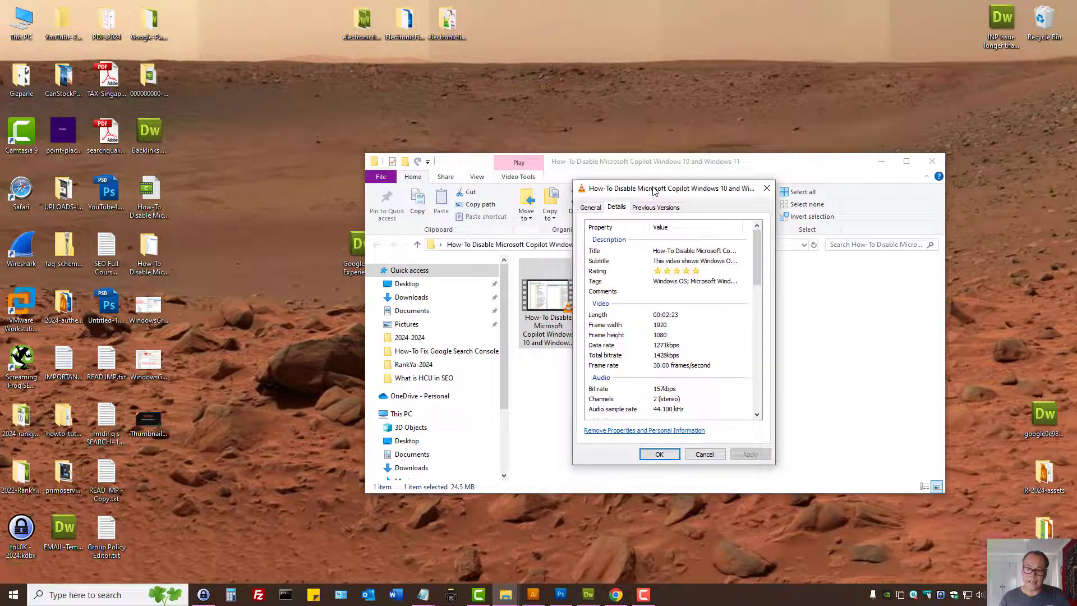
{"action": "left_click", "coordinate": [687, 255]}
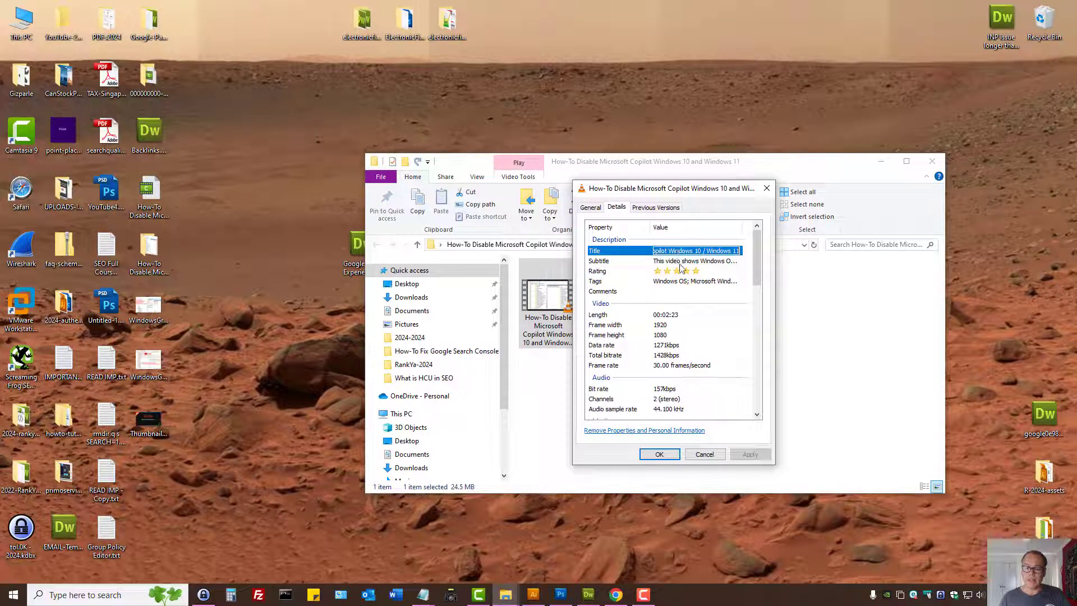
{"action": "left_click", "coordinate": [681, 264]}
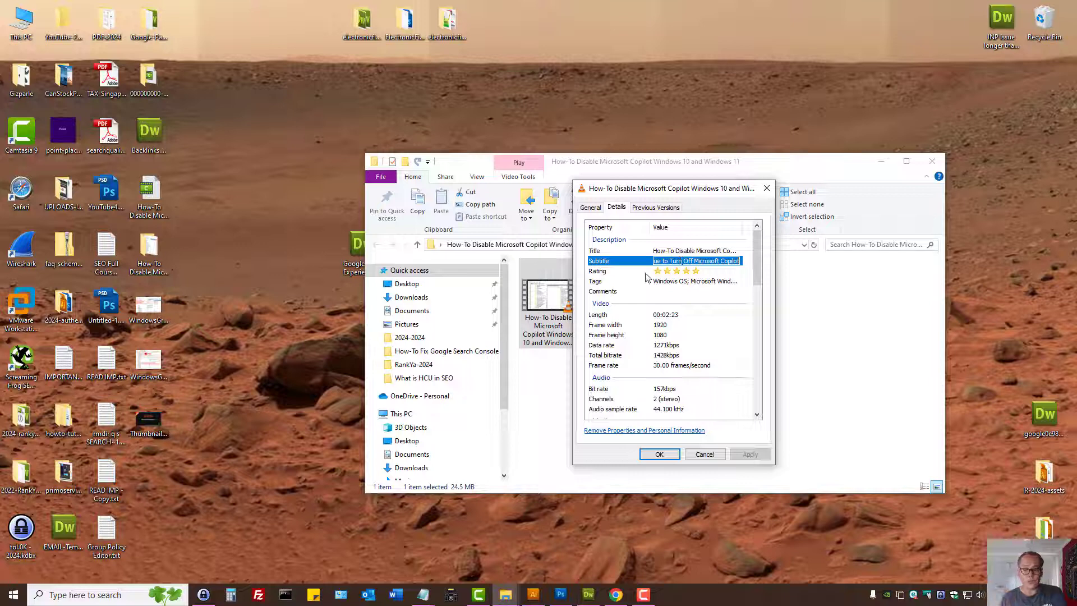
{"action": "left_click", "coordinate": [667, 281]}
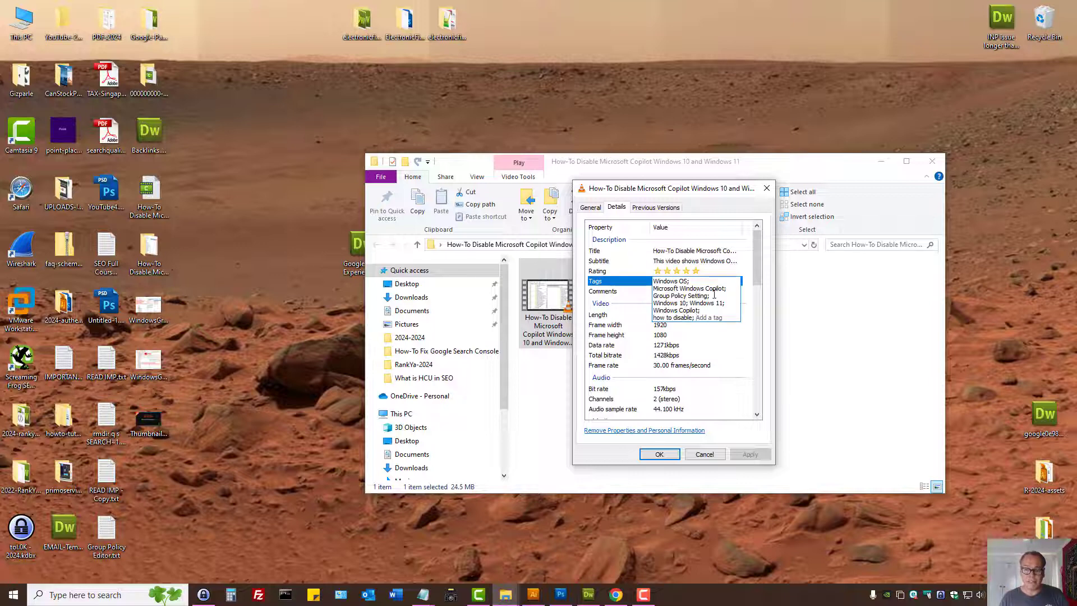
- Examine the year, publisher and author URL in the video file's detailed properties
{"action": "left_click_drag", "start_coordinate": [760, 265], "coordinate": [763, 317]}
{"action": "left_click", "coordinate": [667, 296]}
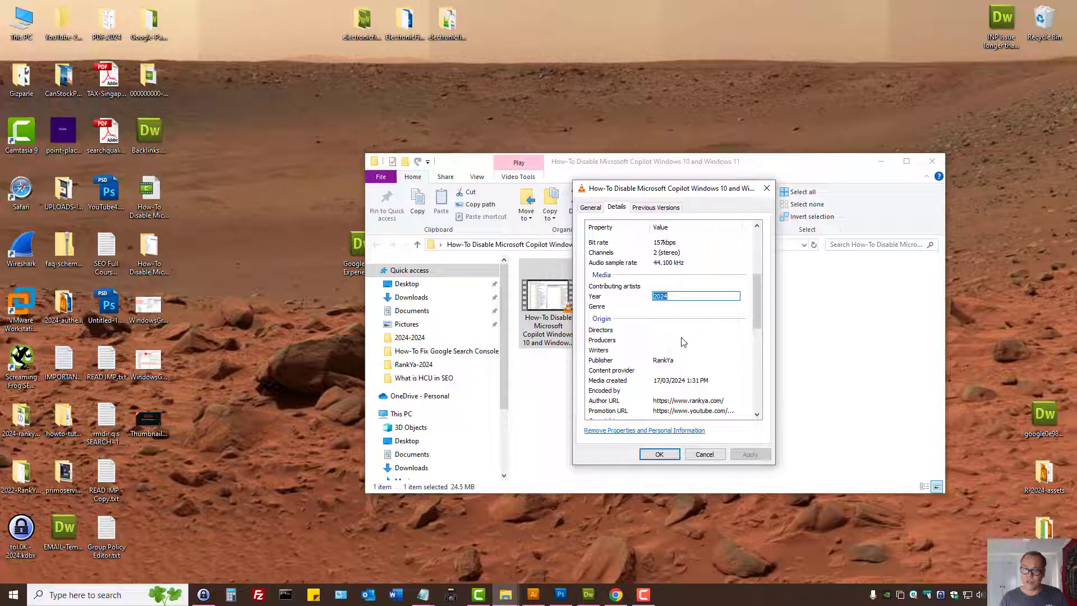
{"action": "left_click", "coordinate": [659, 362]}
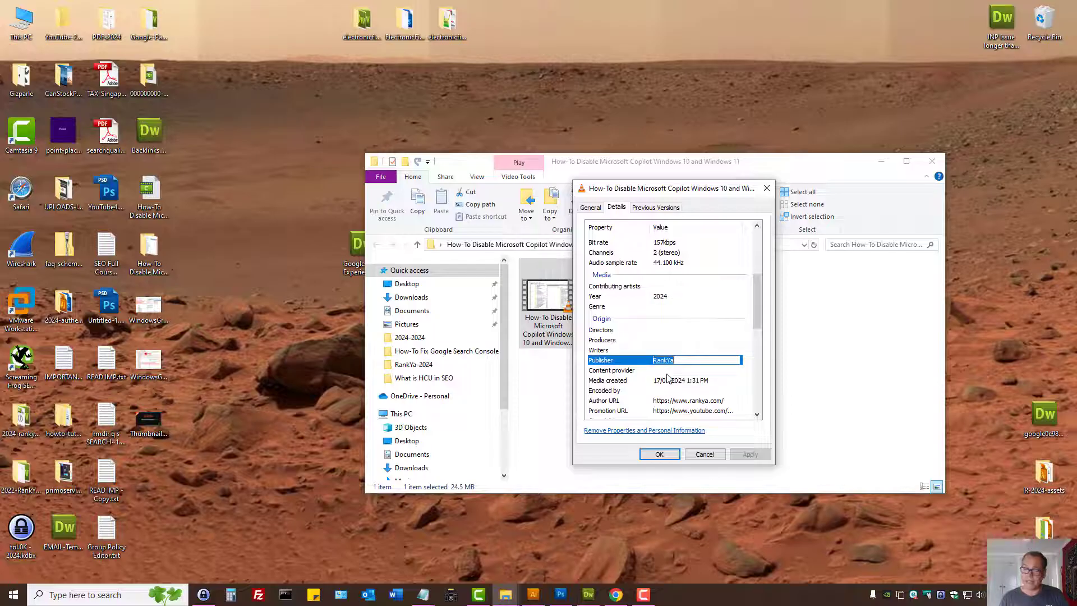
{"action": "left_click_drag", "start_coordinate": [758, 277], "coordinate": [757, 297]}
{"action": "left_click", "coordinate": [670, 335]}
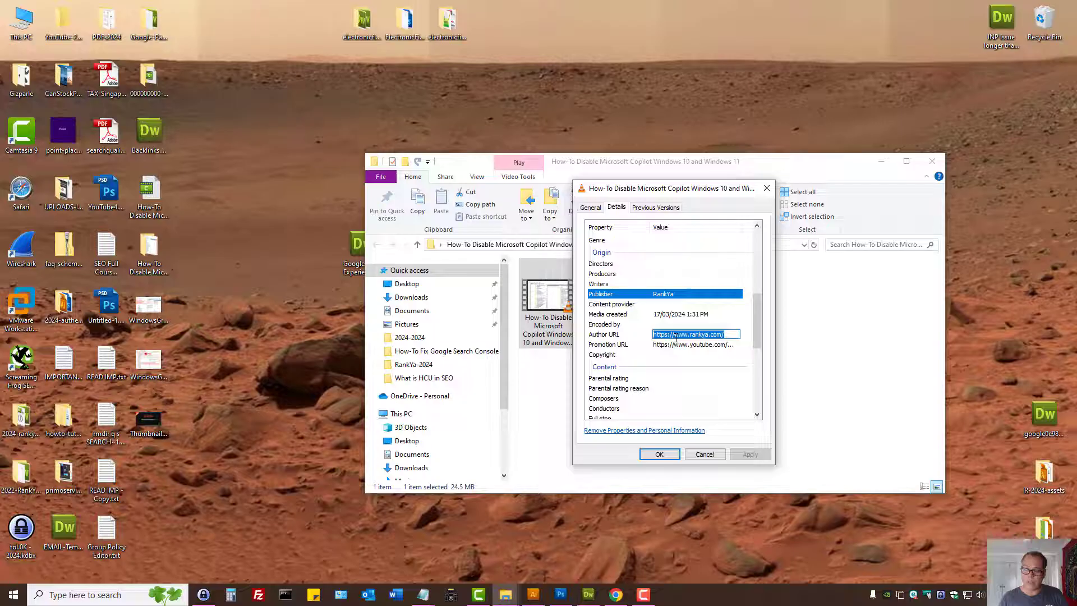
{"action": "left_click", "coordinate": [688, 346]}
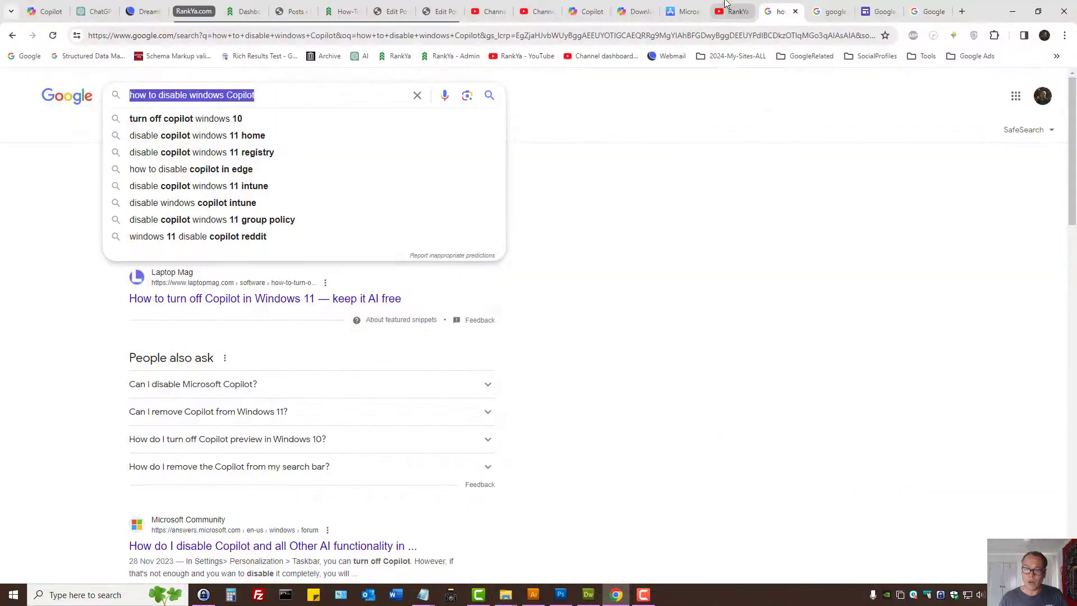
{"action": "left_click", "coordinate": [729, 12]}
{"action": "left_click", "coordinate": [209, 35]}
{"action": "right_click", "coordinate": [209, 35]}
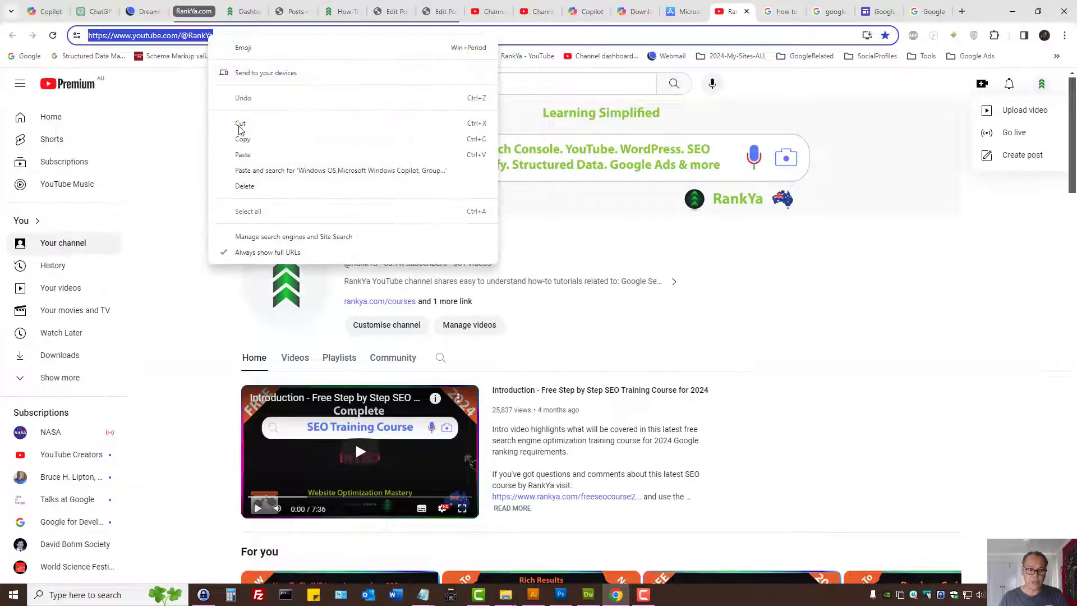
{"action": "left_click", "coordinate": [246, 135]}
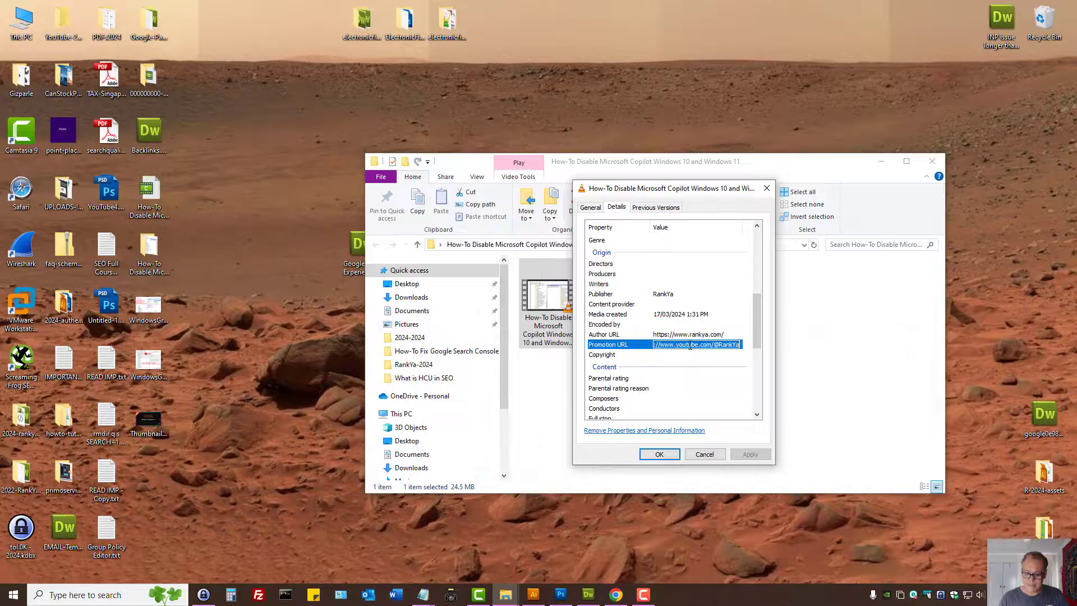
{"action": "key", "text": "BackSpace"}
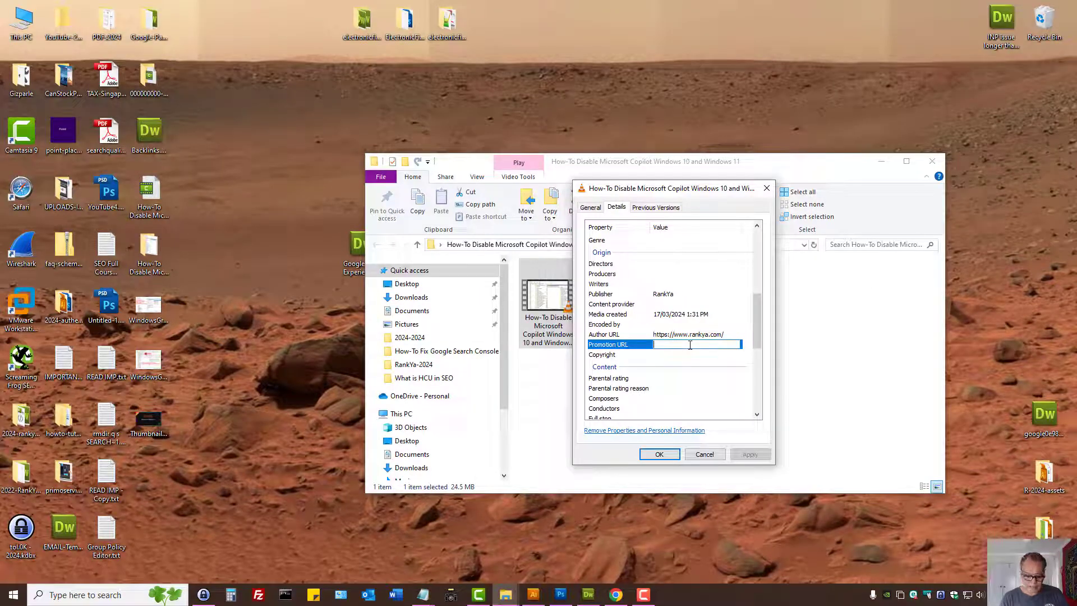
{"action": "key", "text": "ctrl+v"}
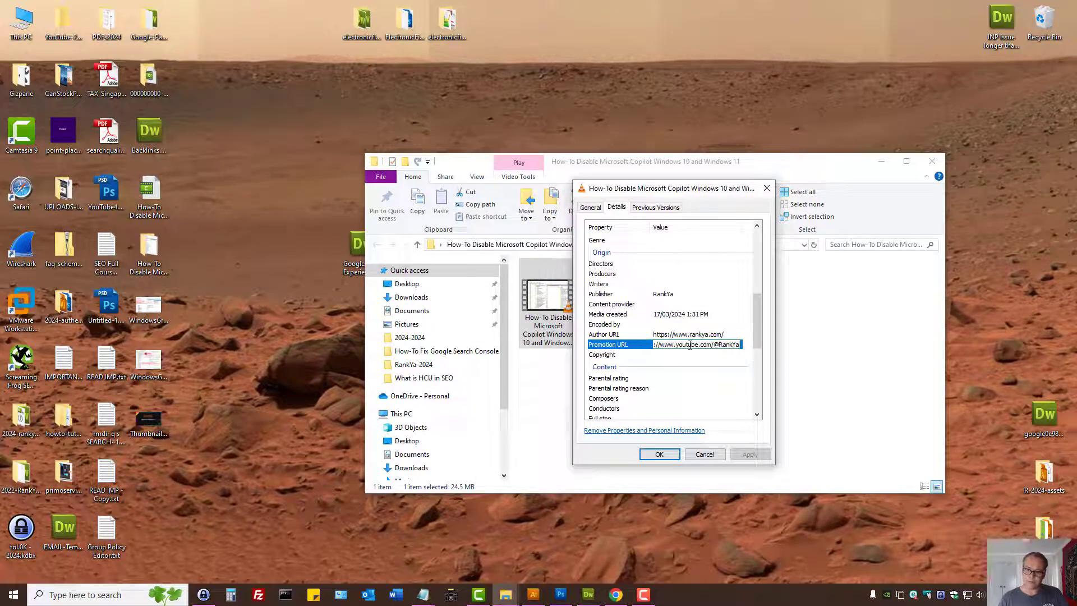
{"action": "left_click", "coordinate": [715, 379]}
{"action": "left_click", "coordinate": [757, 457]}
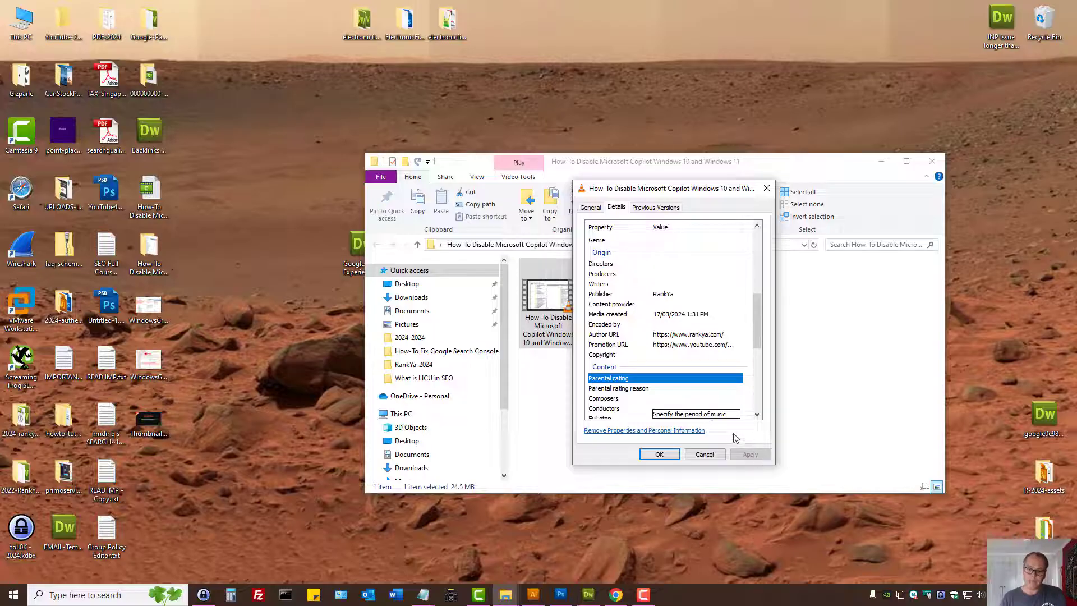
{"action": "left_click", "coordinate": [659, 454]}
- Reopen the video file's detailed properties, review the description metadata, and close them
{"action": "right_click", "coordinate": [568, 291]}
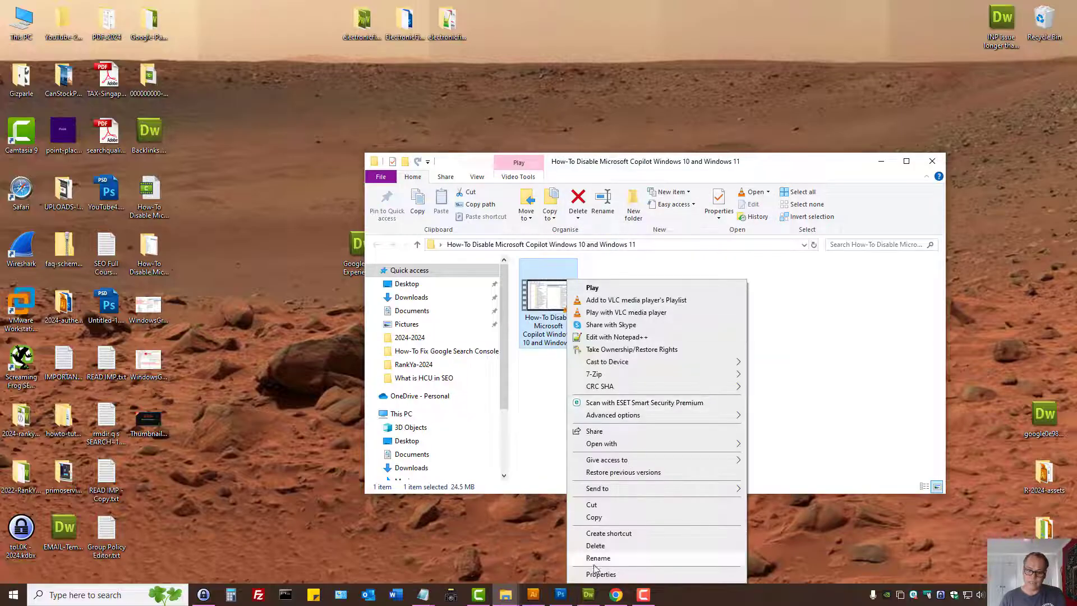
{"action": "left_click", "coordinate": [596, 577]}
{"action": "left_click", "coordinate": [614, 316]}
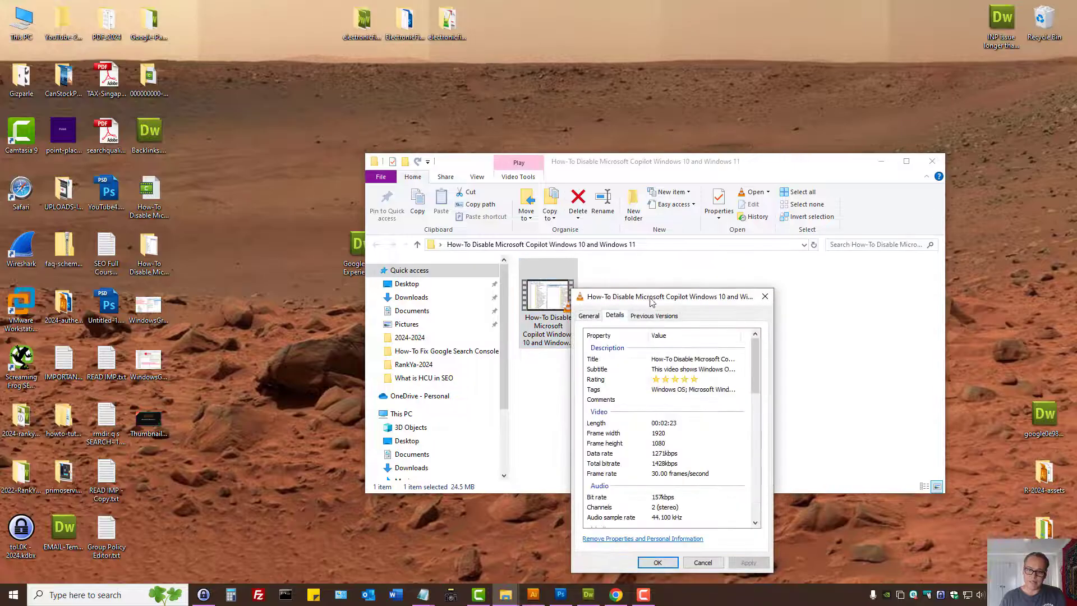
{"action": "left_click_drag", "start_coordinate": [652, 302], "coordinate": [651, 174]}
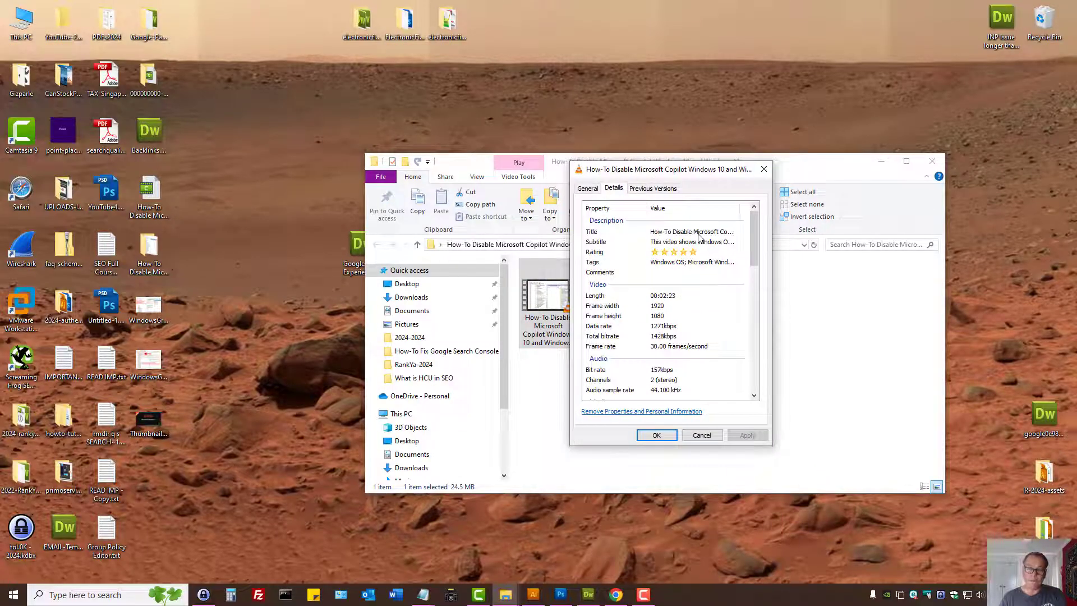
{"action": "left_click", "coordinate": [656, 436]}
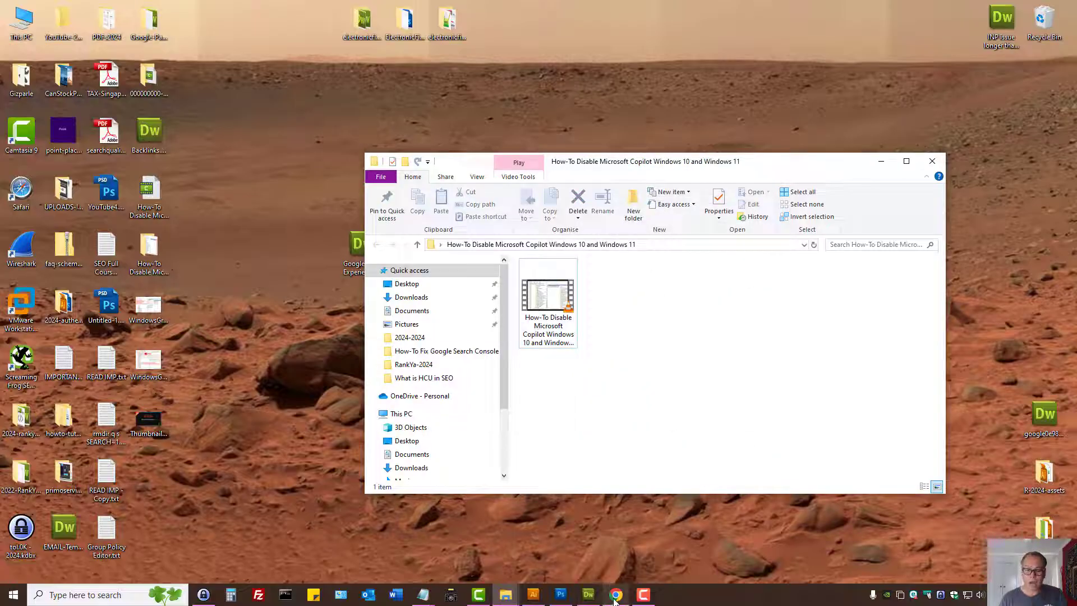
- Switch to Chrome and show the YouTube Studio upload details of the Microsoft Copilot video
{"action": "left_click", "coordinate": [616, 596]}
{"action": "left_click", "coordinate": [539, 9]}
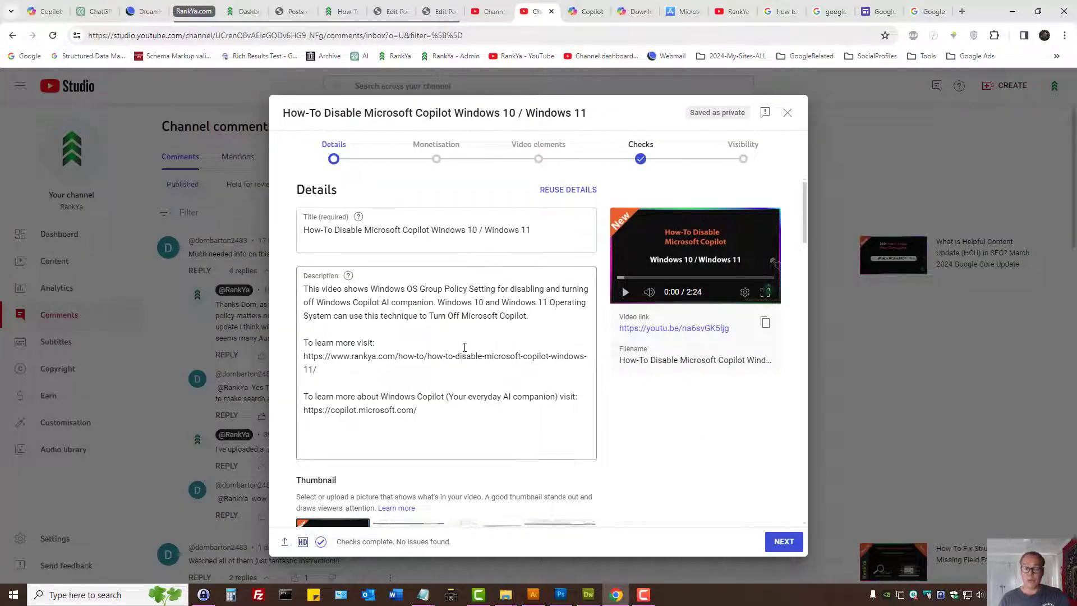
- Review the video's title and the opening paragraph of its description, checking them against Google search
{"action": "left_click", "coordinate": [395, 231]}
{"action": "key", "text": "ctrl+a"}
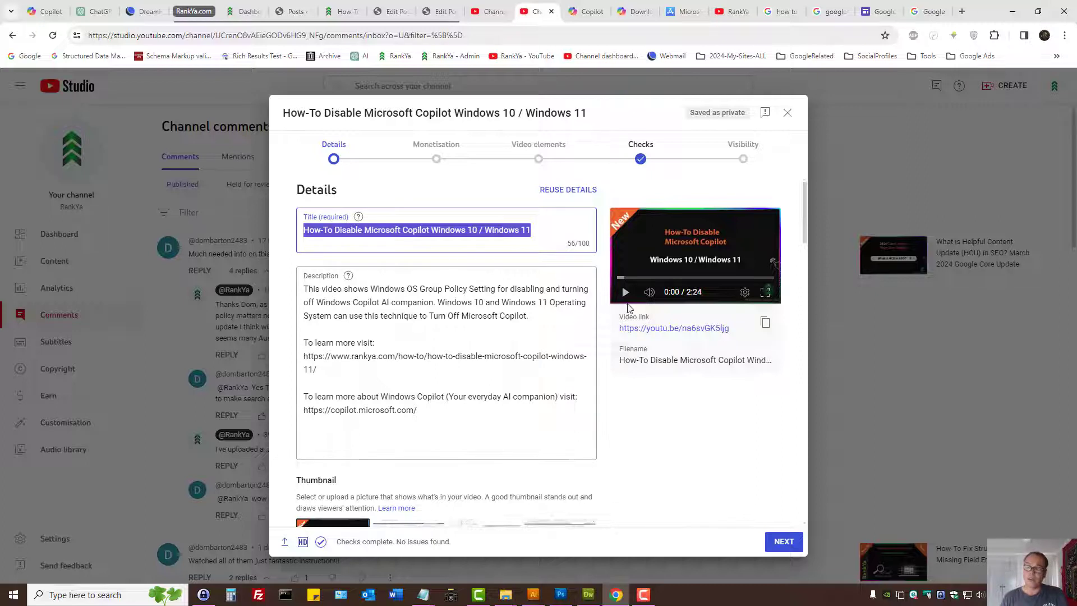
{"action": "left_click", "coordinate": [940, 6]}
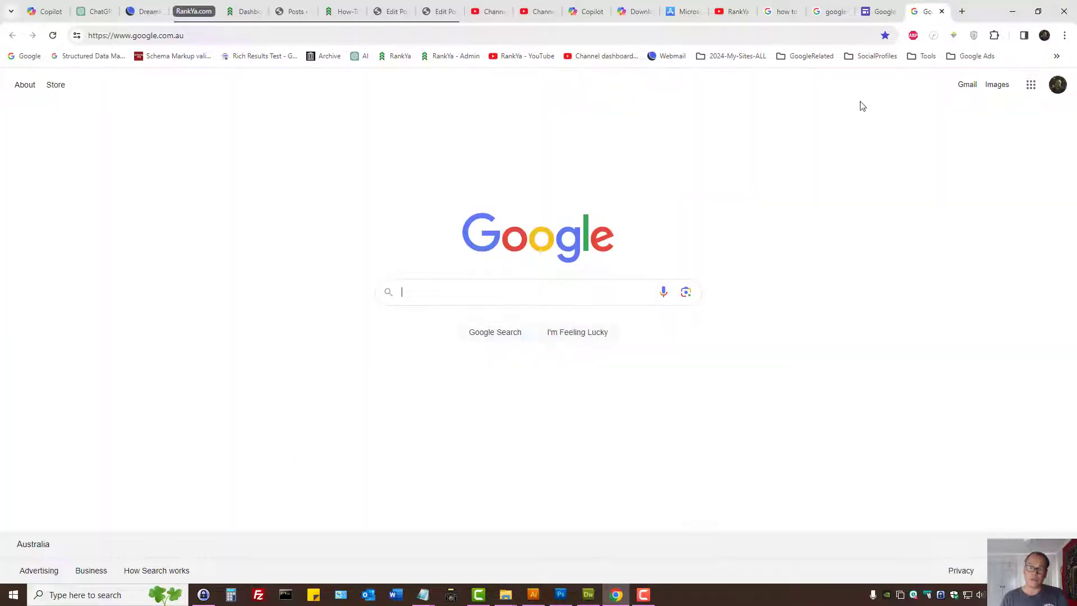
{"action": "left_click", "coordinate": [533, 11]}
{"action": "triple_click", "coordinate": [327, 303]}
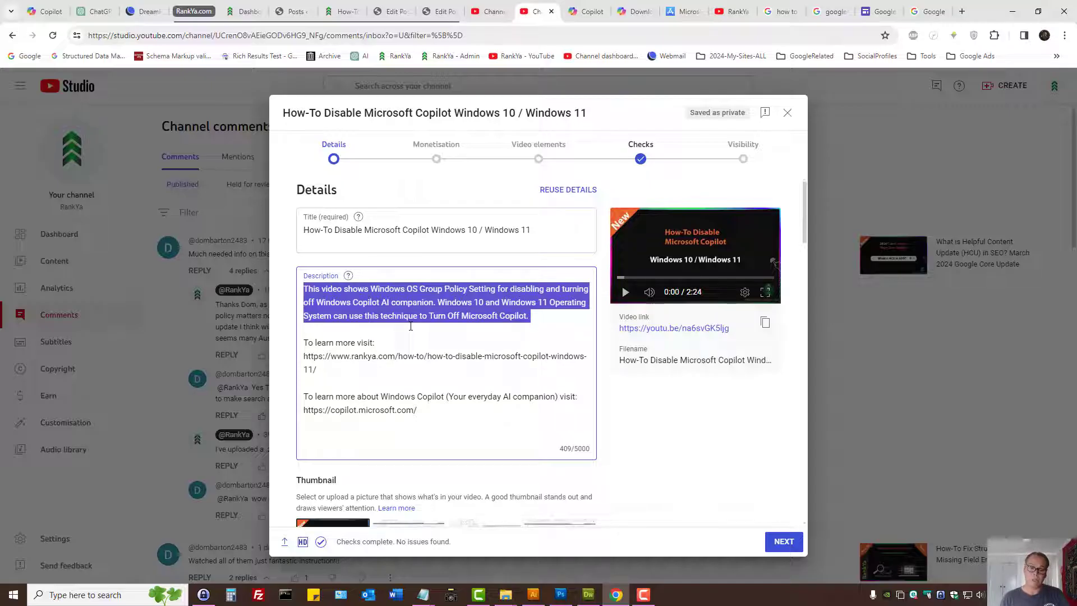
{"action": "left_click", "coordinate": [406, 375]}
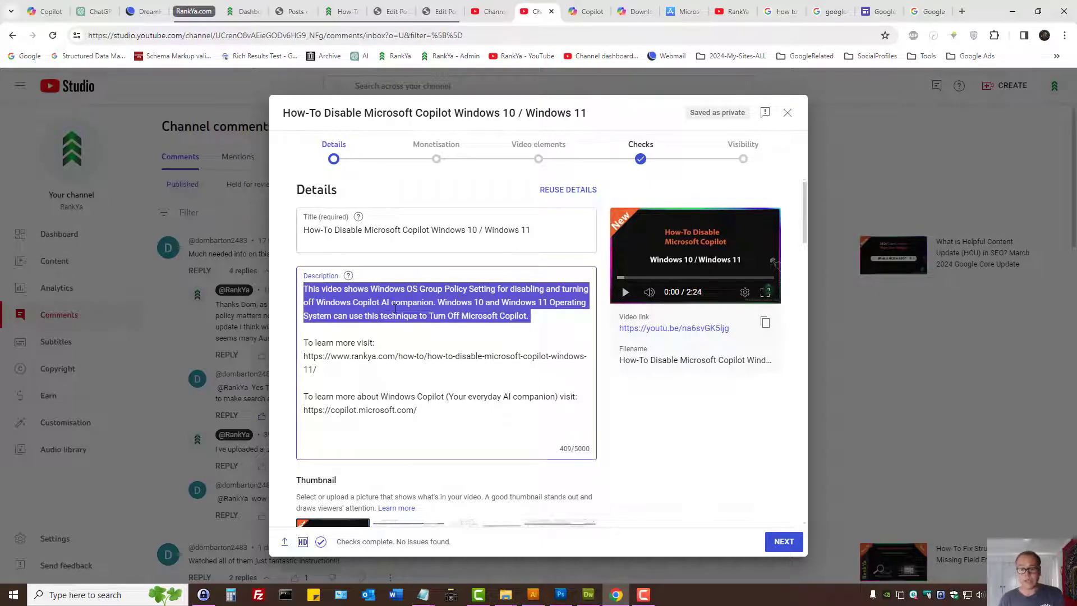
{"action": "left_click", "coordinate": [461, 315]}
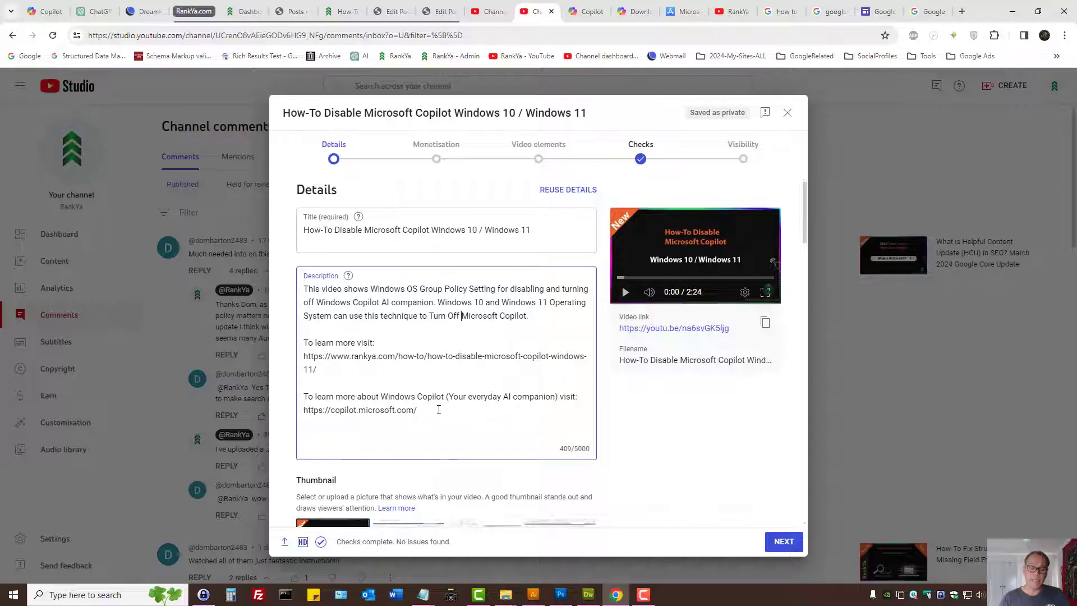
{"action": "left_click_drag", "start_coordinate": [438, 409], "coordinate": [304, 397]}
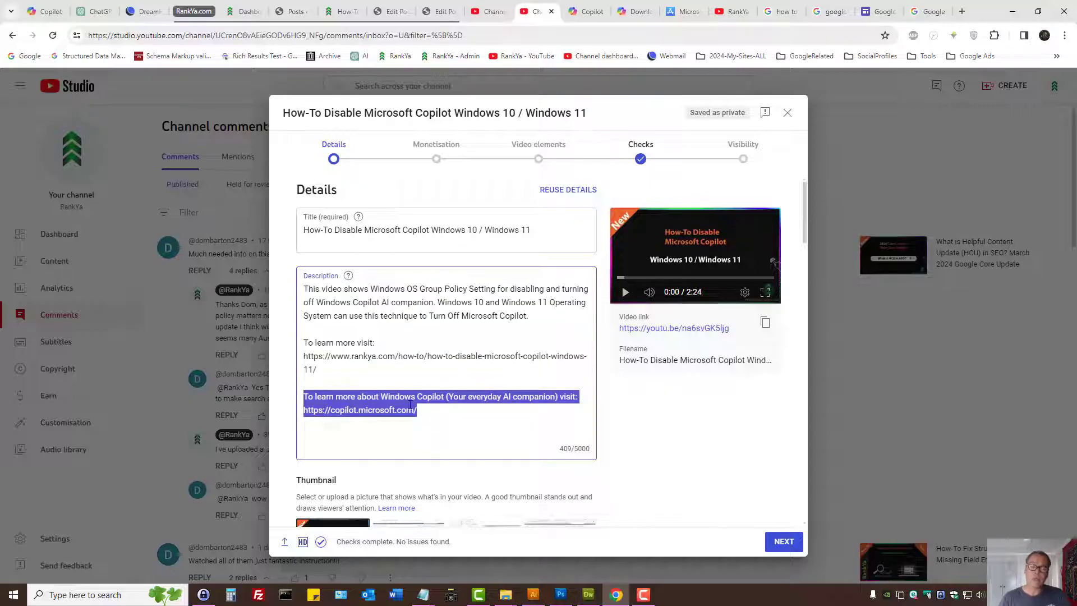
{"action": "left_click", "coordinate": [583, 10]}
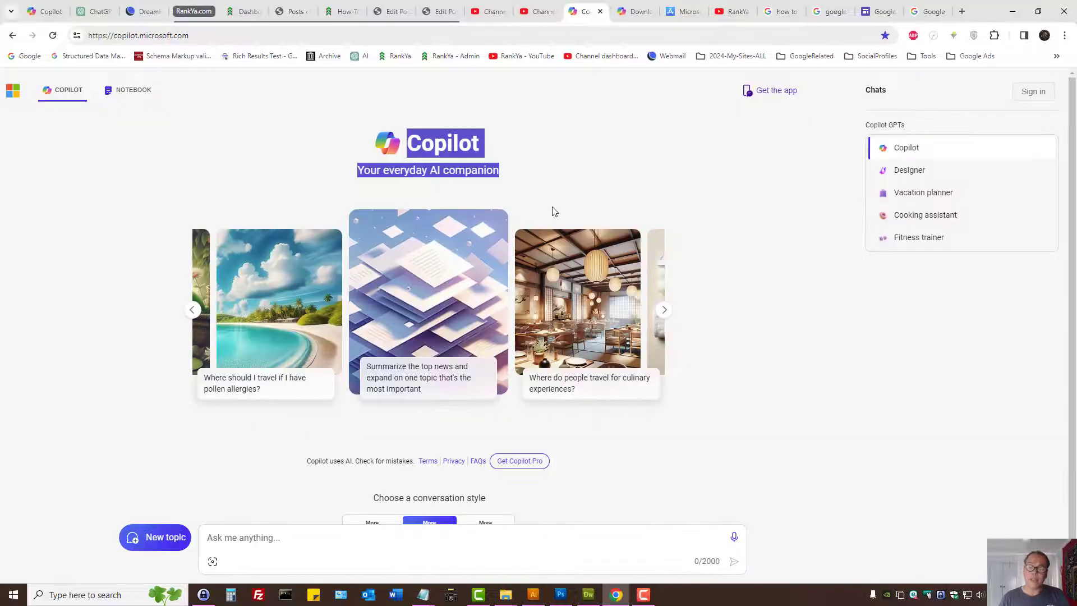
{"action": "left_click", "coordinate": [539, 12]}
{"action": "left_click", "coordinate": [425, 414]}
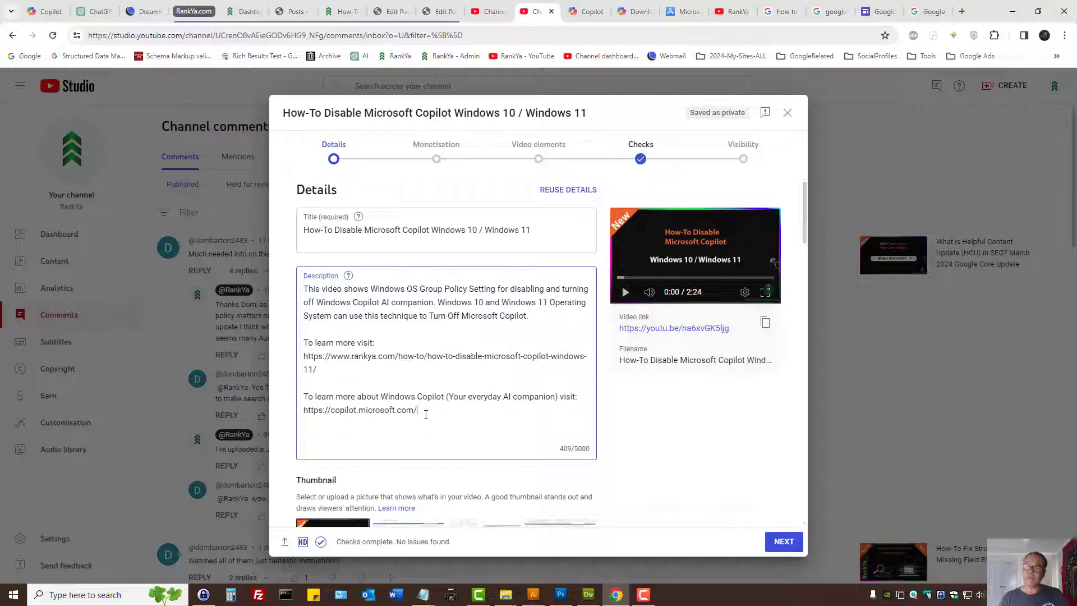
{"action": "left_click_drag", "start_coordinate": [426, 411], "coordinate": [304, 411]}
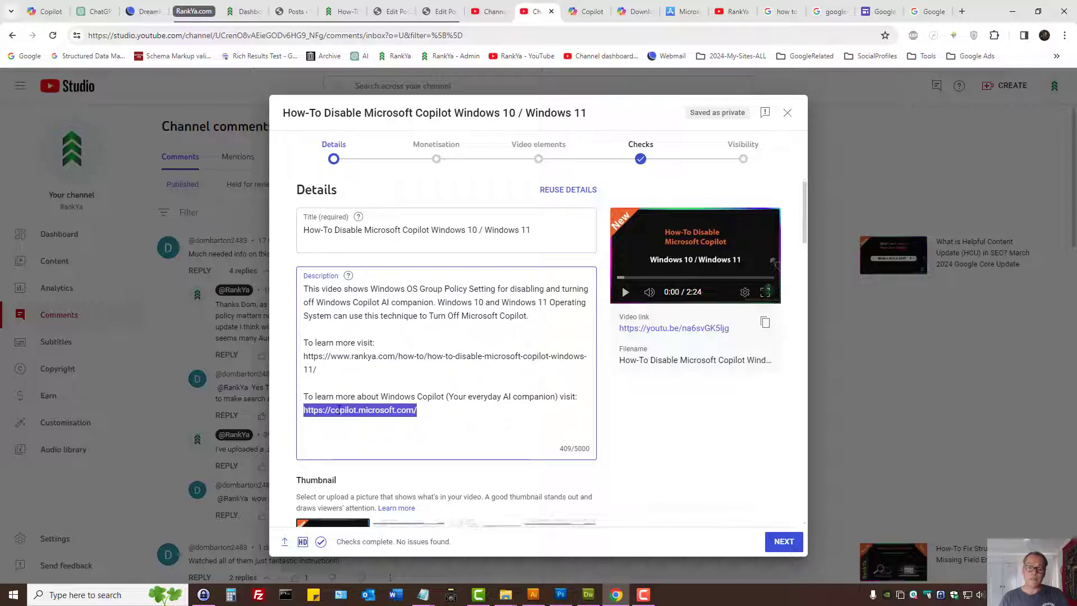
{"action": "left_click", "coordinate": [603, 3]}
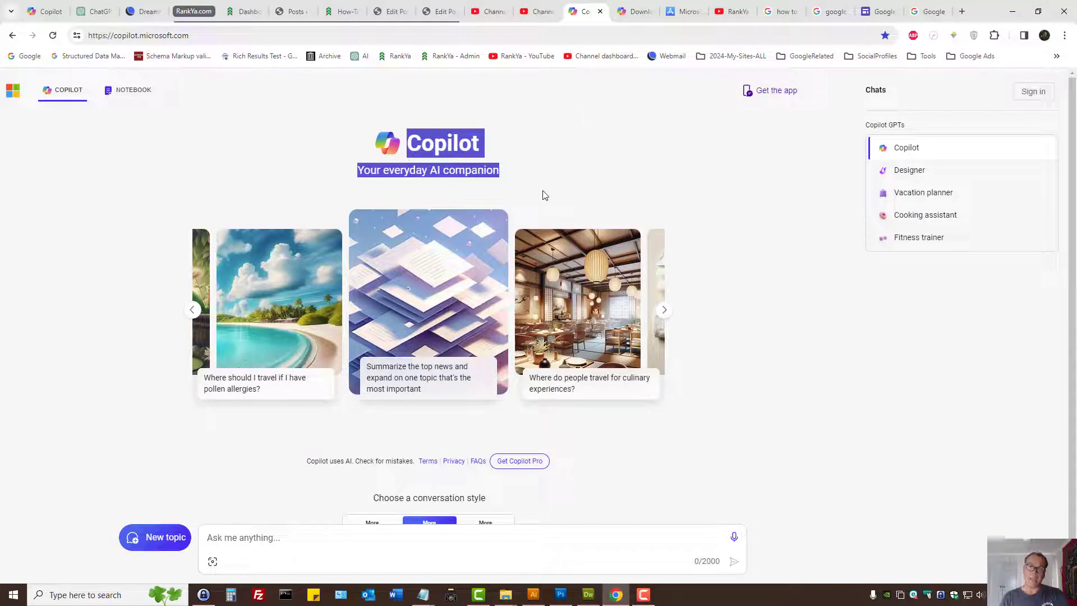
{"action": "left_click", "coordinate": [543, 5]}
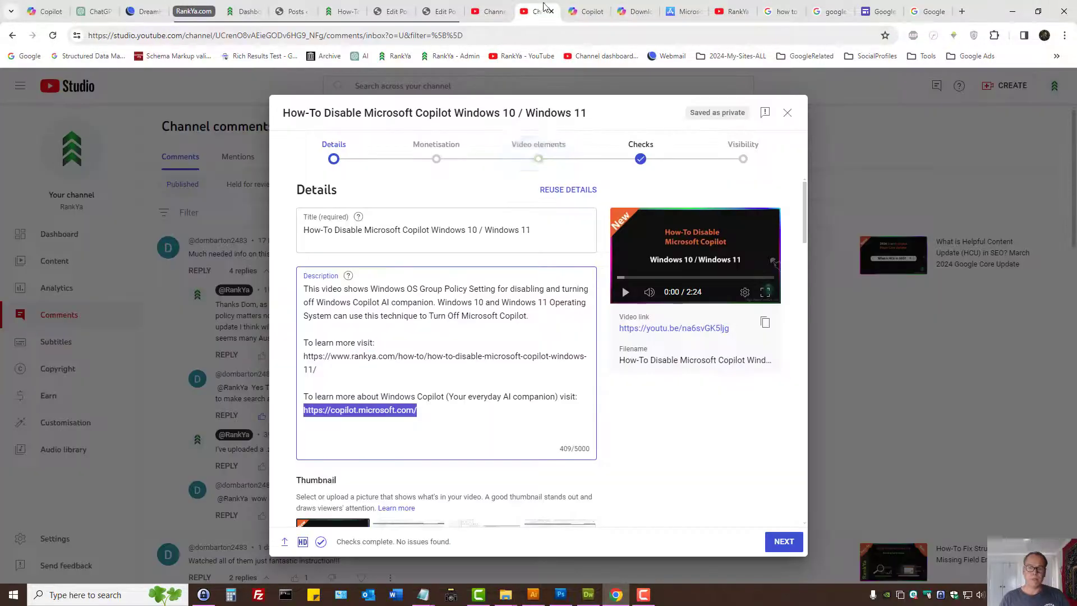
- Show the upload's thumbnail options and open Paint with a blank canvas, minimising it again
{"action": "left_click", "coordinate": [456, 374]}
{"action": "scroll", "coordinate": [456, 375], "scroll_direction": "down", "scroll_amount": 3}
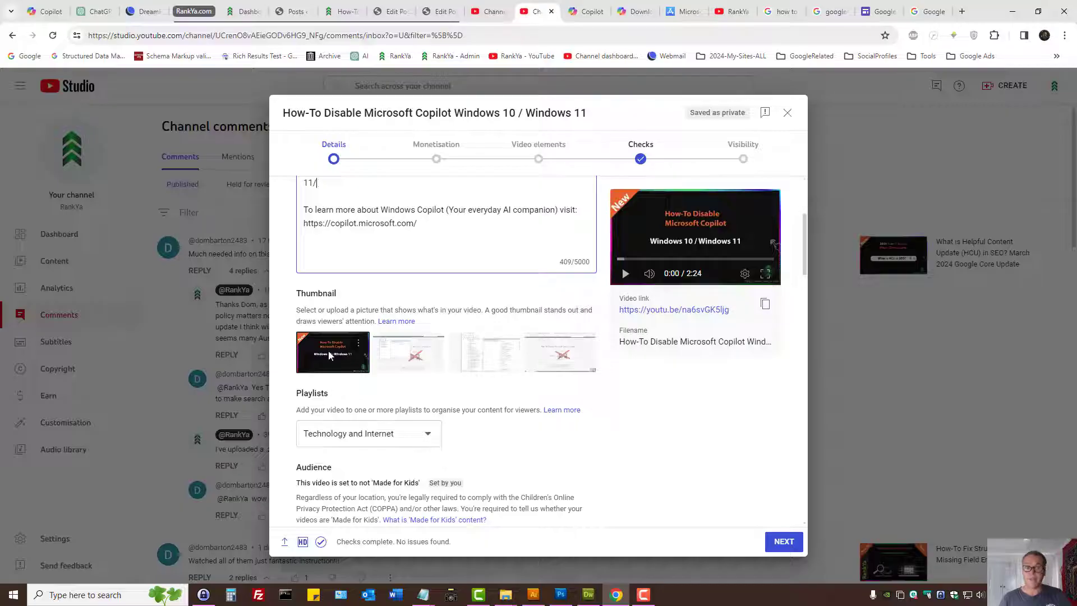
{"action": "left_click", "coordinate": [67, 589]}
{"action": "type", "text": "pai"}
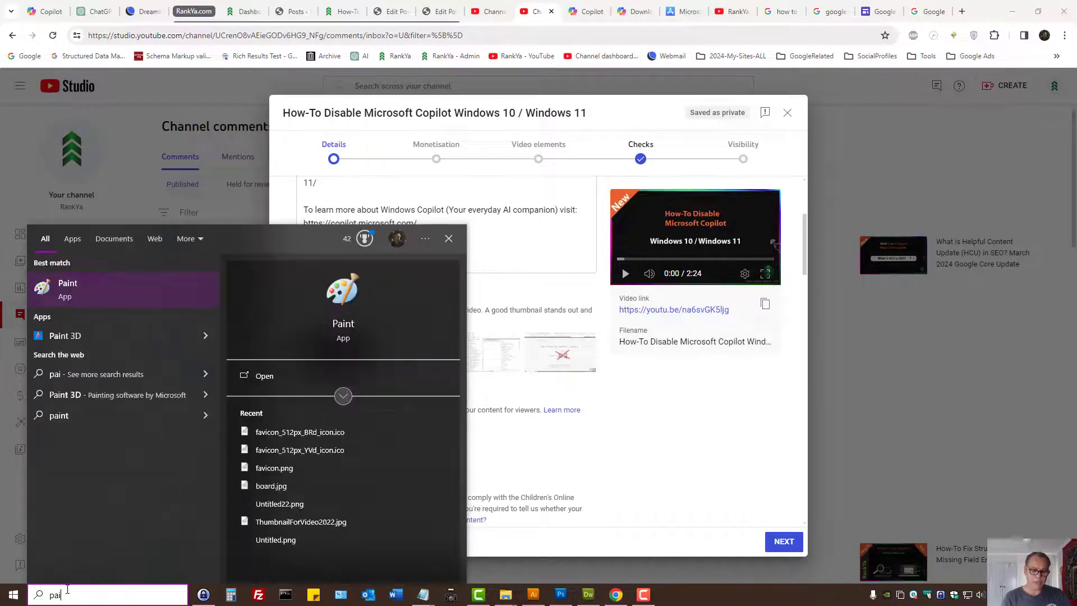
{"action": "key", "text": "Return"}
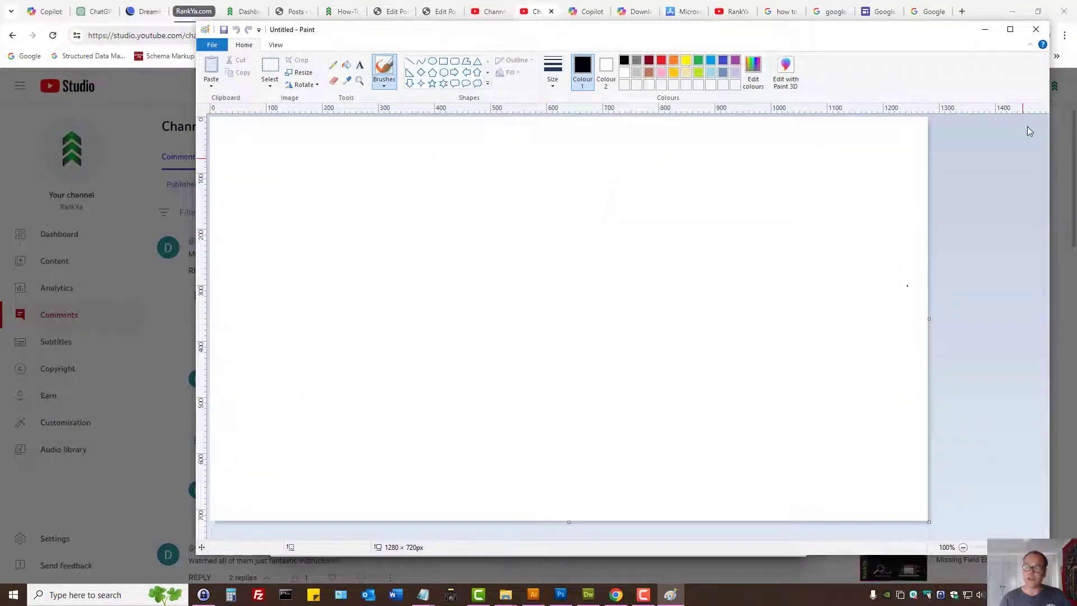
{"action": "left_click", "coordinate": [986, 29]}
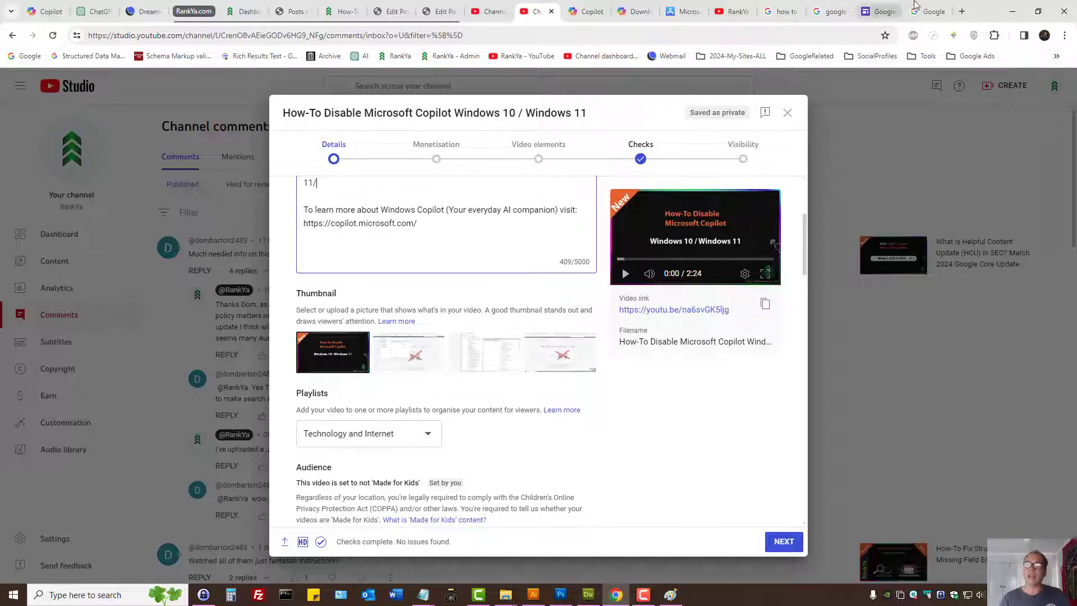
- Look between the Google homepage and the video's thumbnail options, and bring up Paint's blank canvas once more
{"action": "left_click", "coordinate": [927, 12]}
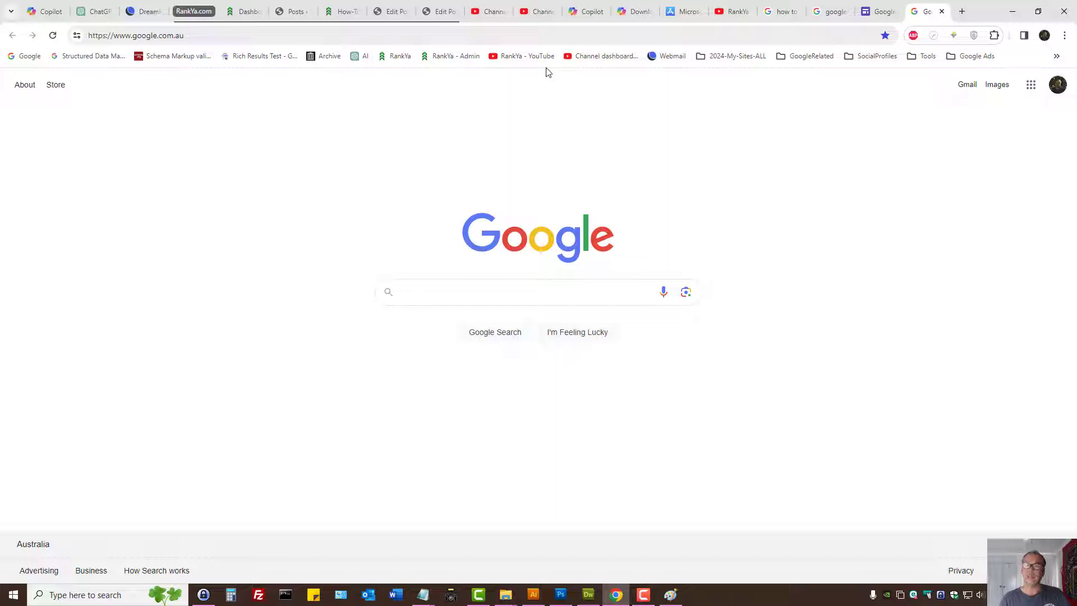
{"action": "left_click", "coordinate": [539, 11]}
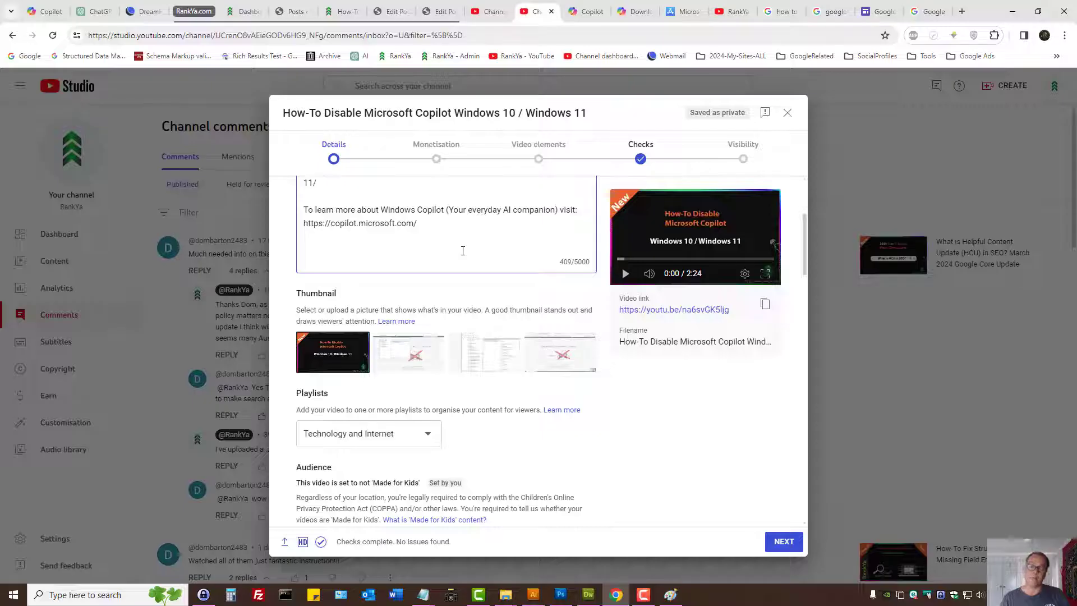
{"action": "left_click", "coordinate": [930, 12]}
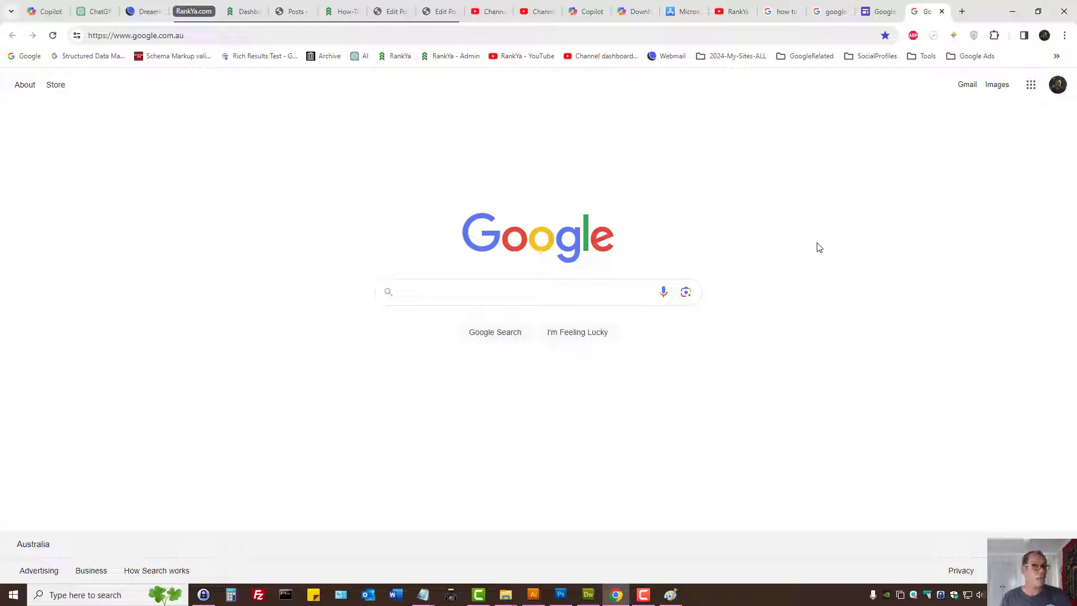
{"action": "left_click", "coordinate": [540, 10]}
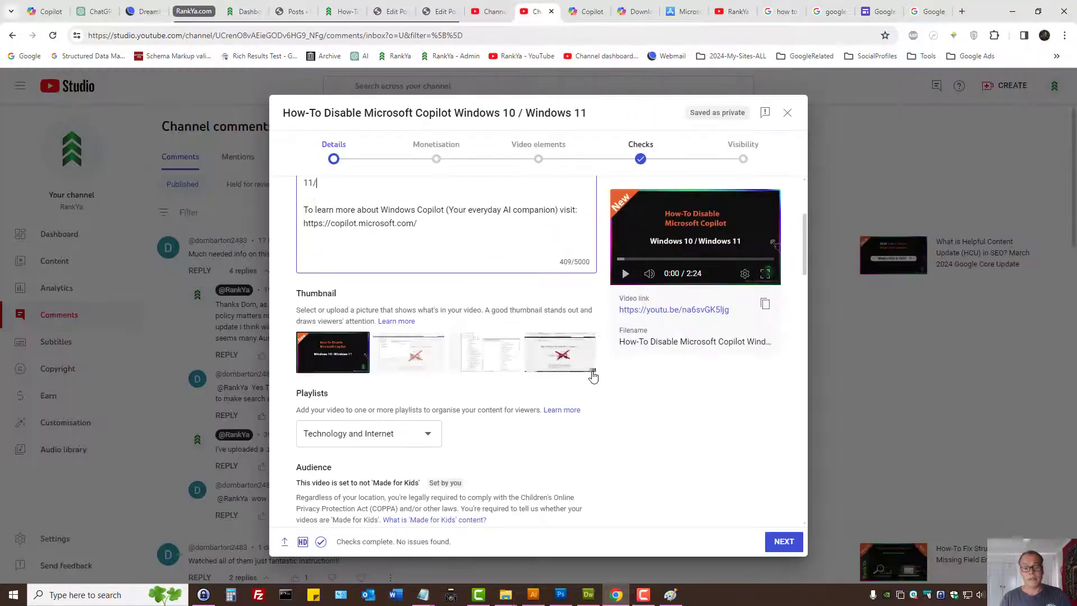
{"action": "left_click", "coordinate": [670, 595]}
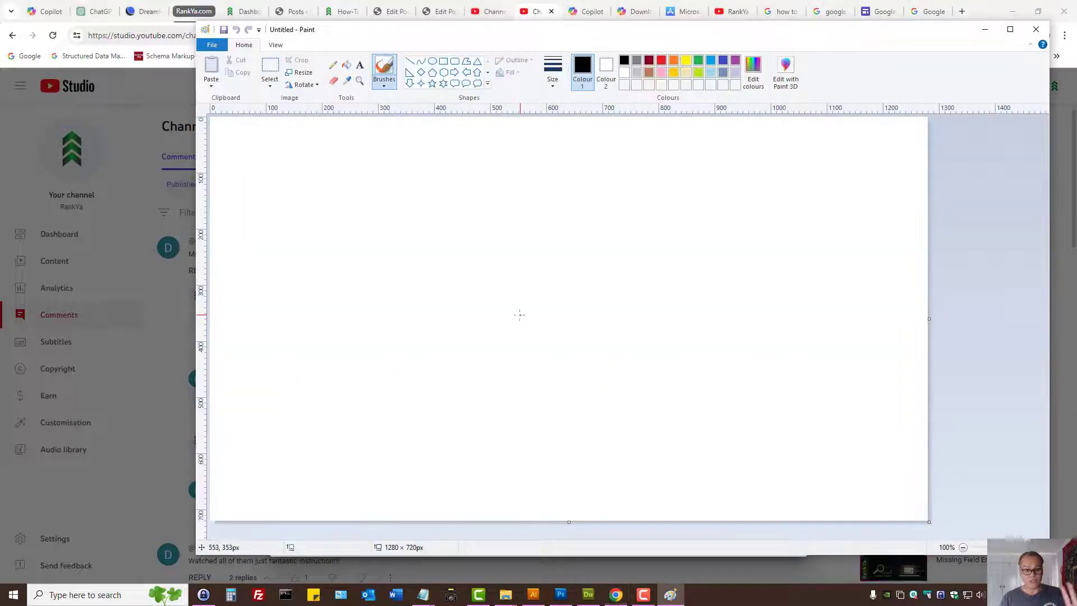
{"action": "left_click", "coordinate": [984, 31]}
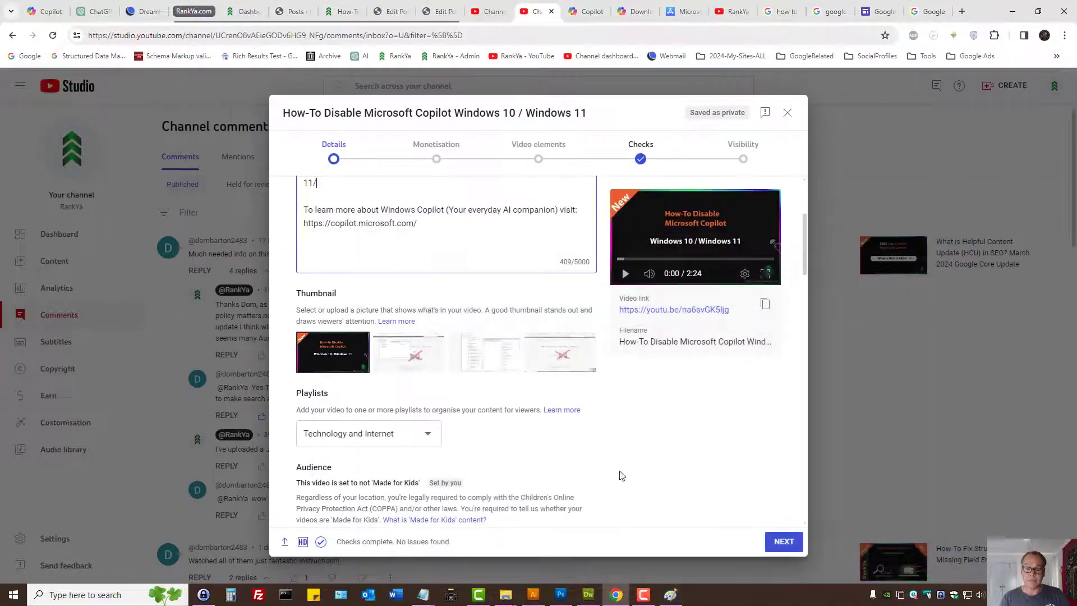
- Switch to Illustrator, try placing the Windows Group Policy screenshot from the Desktop on the thumbnail artwork, and delete it
{"action": "left_click", "coordinate": [531, 598]}
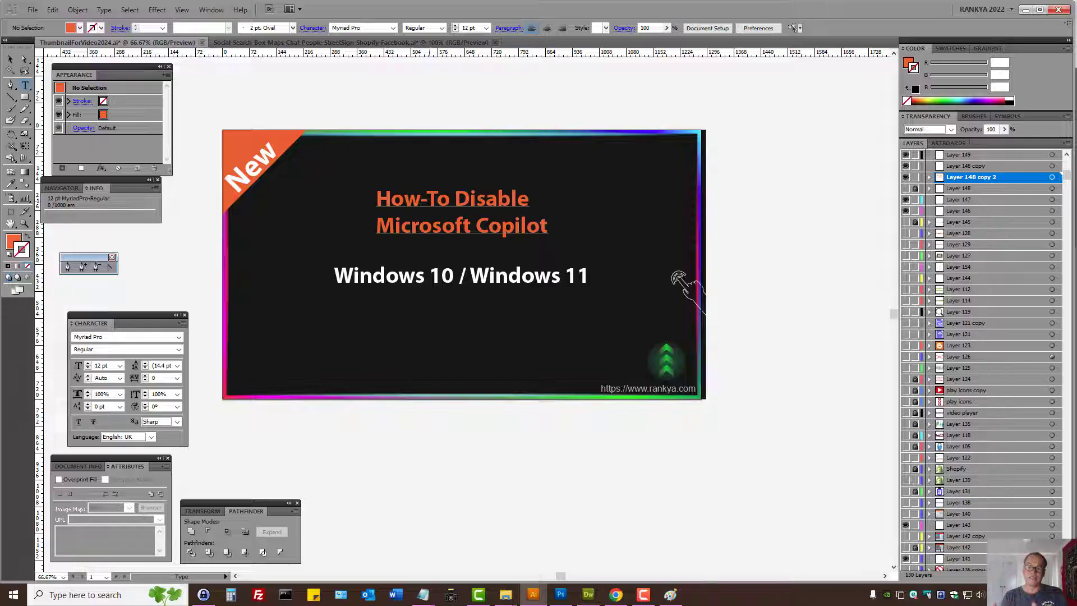
{"action": "left_click", "coordinate": [33, 9]}
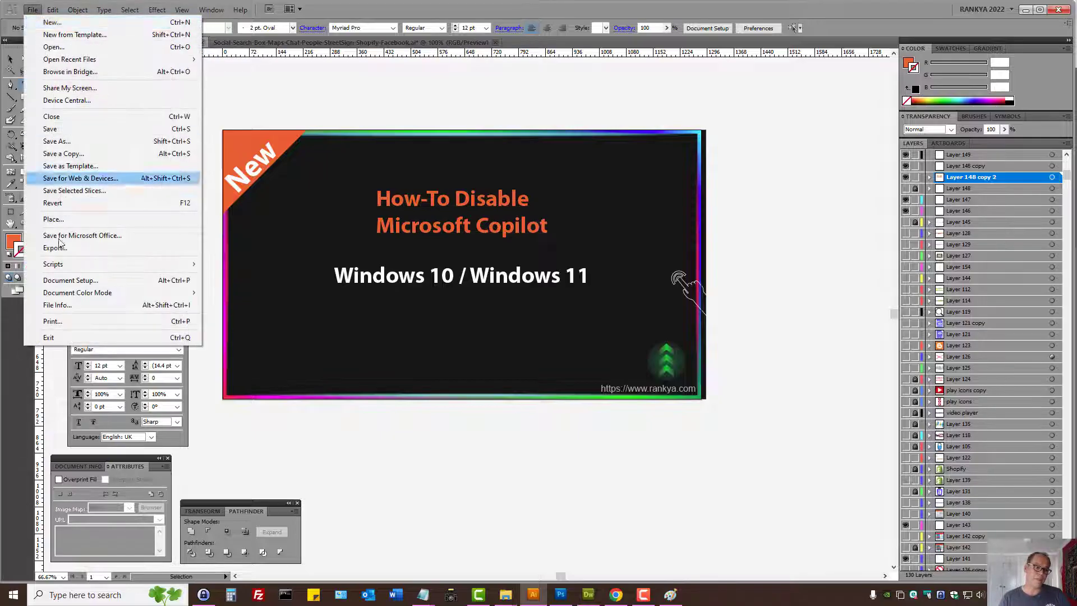
{"action": "left_click", "coordinate": [54, 219]}
{"action": "scroll", "coordinate": [388, 258], "scroll_direction": "down", "scroll_amount": 5}
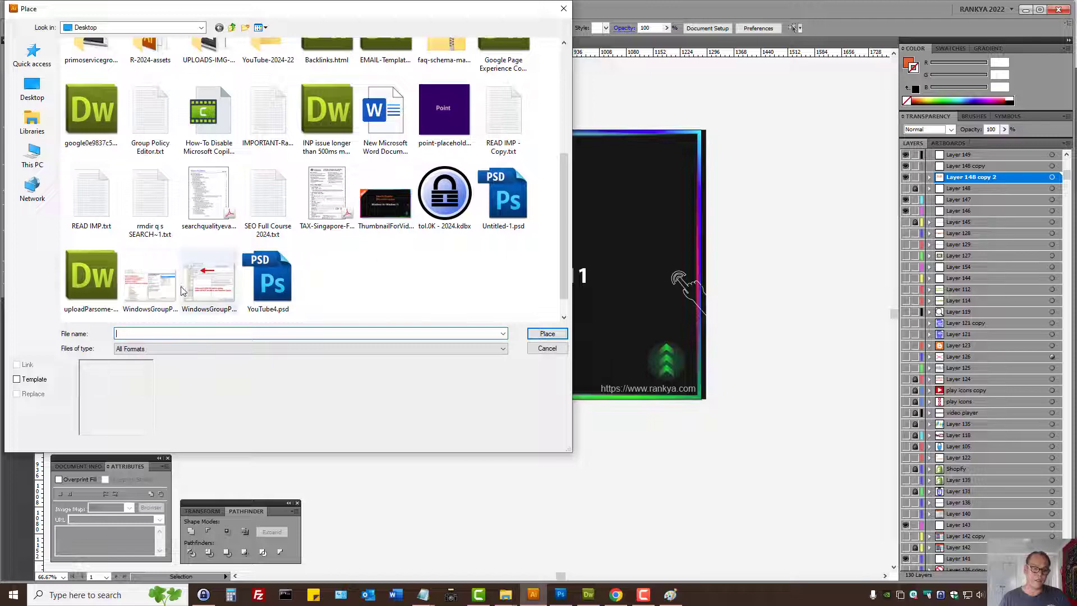
{"action": "left_click", "coordinate": [150, 283]}
{"action": "left_click", "coordinate": [534, 337]}
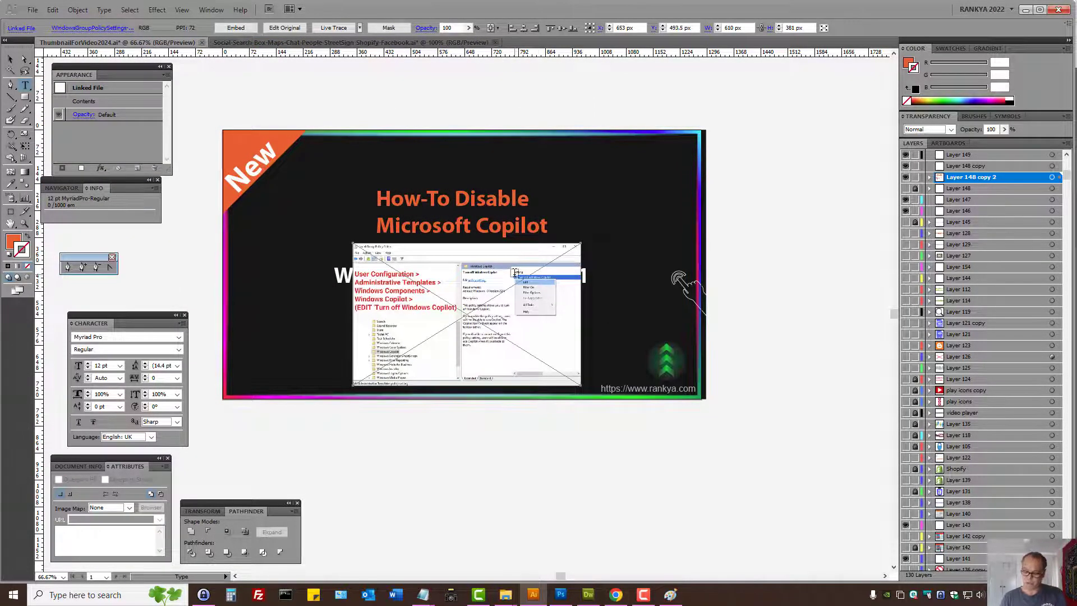
{"action": "key", "text": "Delete"}
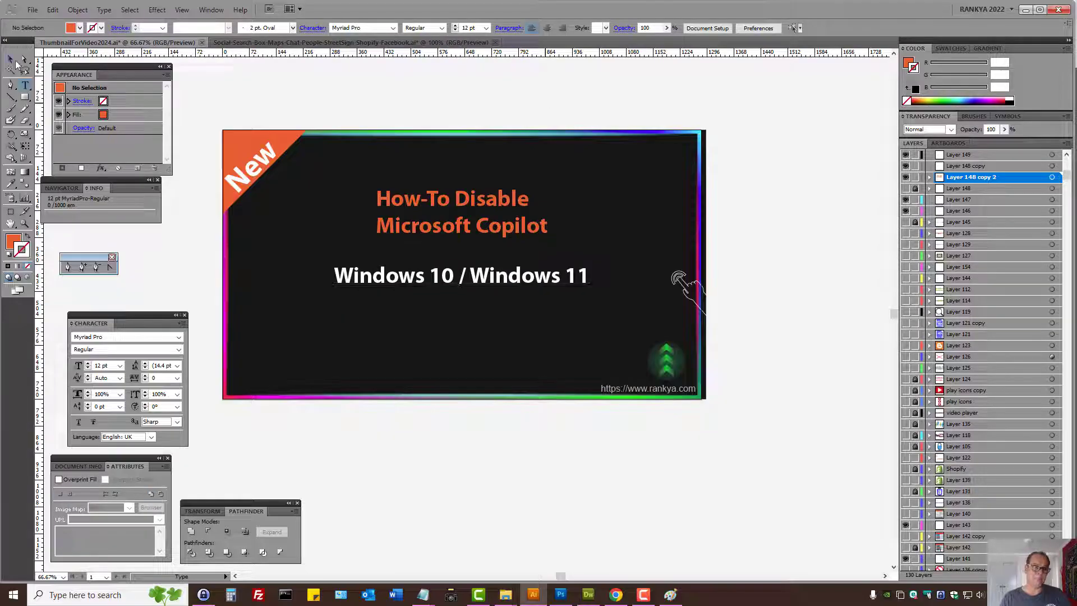
{"action": "left_click", "coordinate": [10, 59]}
{"action": "left_click", "coordinate": [583, 280]}
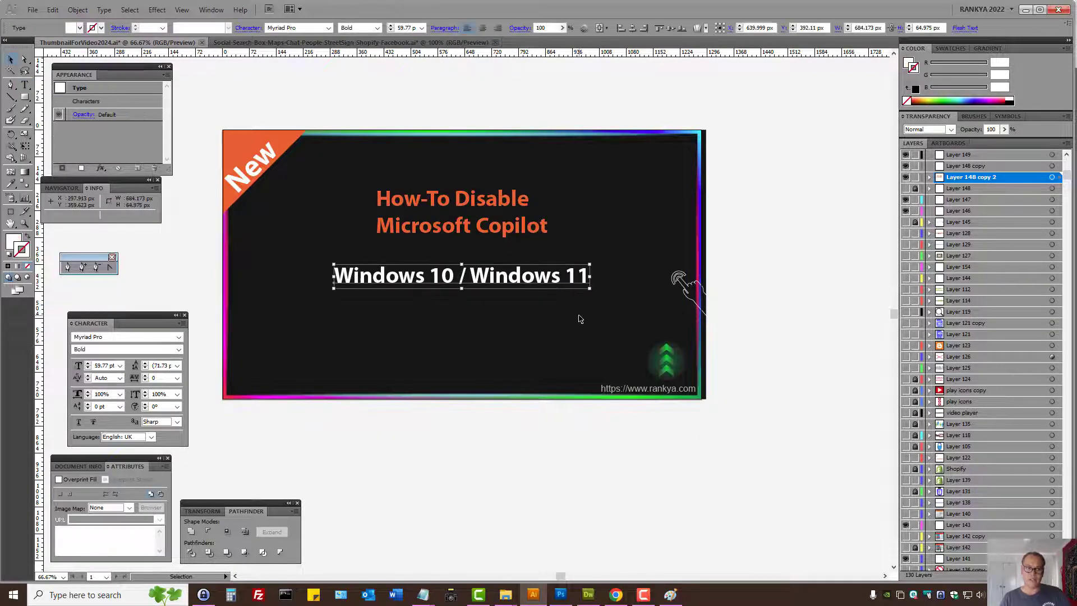
{"action": "left_click", "coordinate": [430, 231]}
{"action": "left_click", "coordinate": [616, 595]}
{"action": "left_click", "coordinate": [332, 15]}
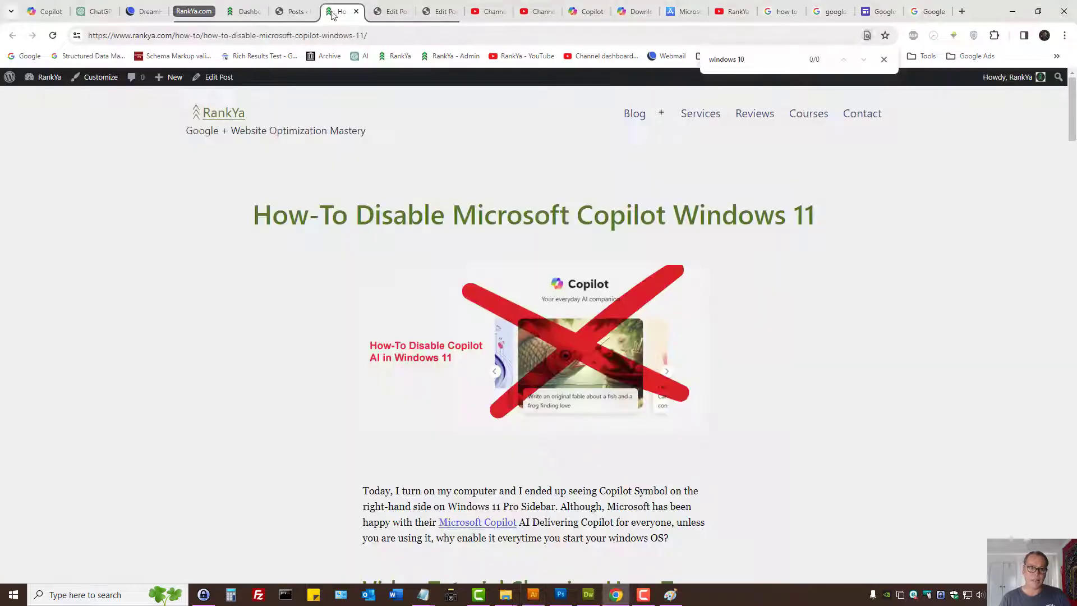
{"action": "key", "text": "ctrl+l"}
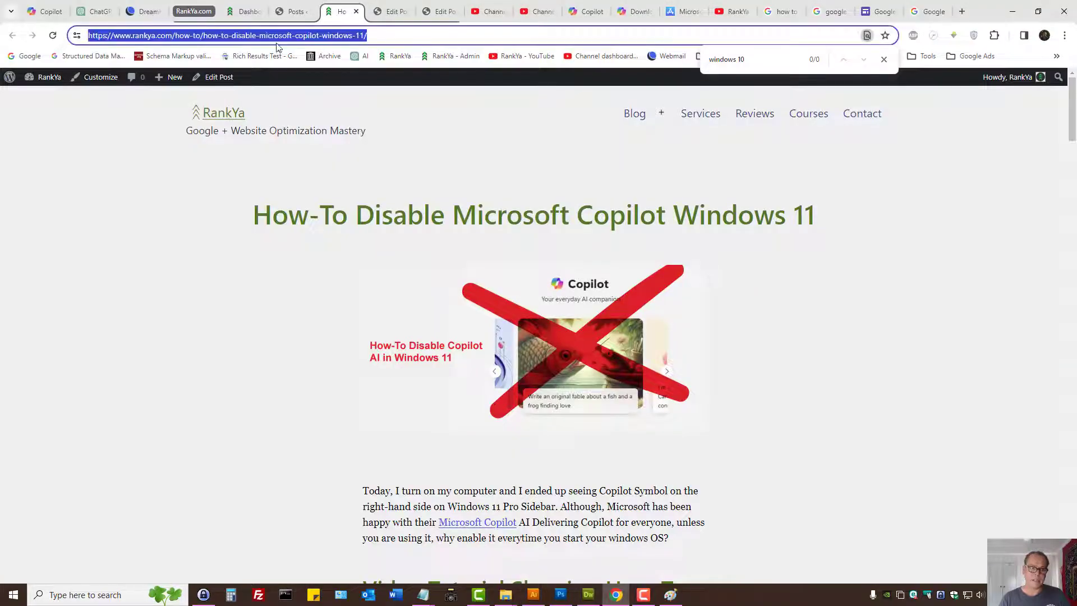
{"action": "left_click", "coordinate": [1013, 11]}
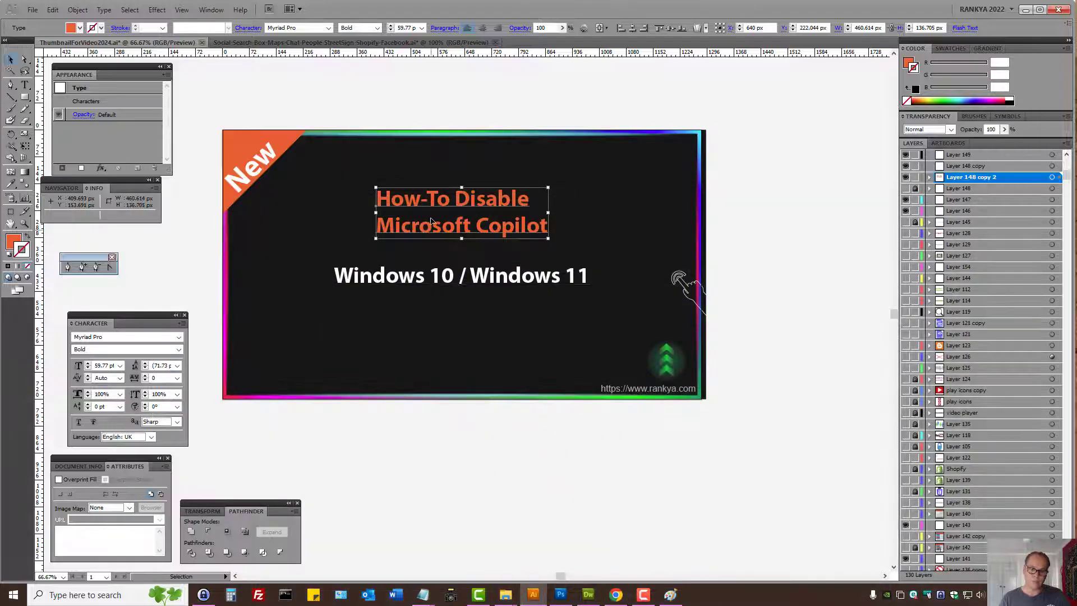
- Give the selected thumbnail heading a Rectangle image map and paste the copied blog post address as its URL
{"action": "left_click", "coordinate": [112, 507]}
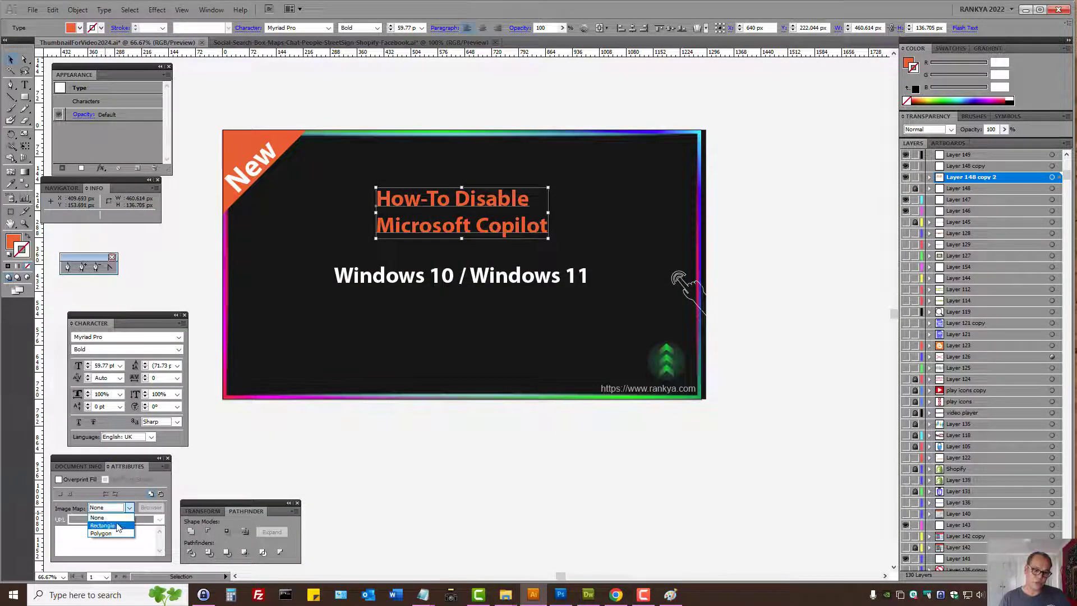
{"action": "left_click", "coordinate": [117, 526]}
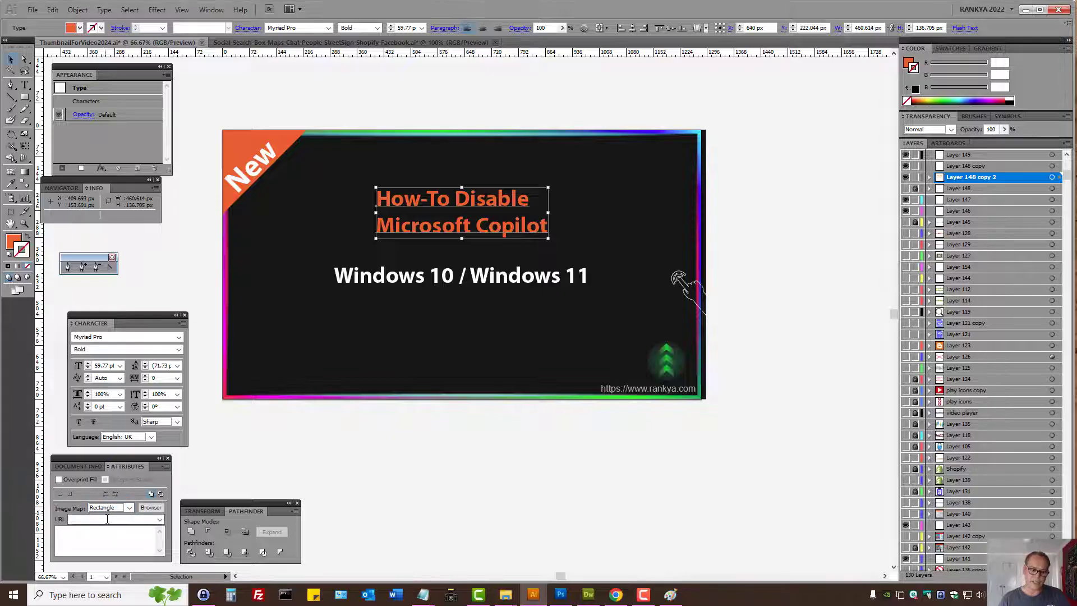
{"action": "key", "text": "ctrl+v"}
- Copy the blog post heading "How-To Disable Microsoft Copilot Windows 11" from Chrome into the thumbnail heading's attribute note in Illustrator and deselect the heading
{"action": "left_click", "coordinate": [85, 536]}
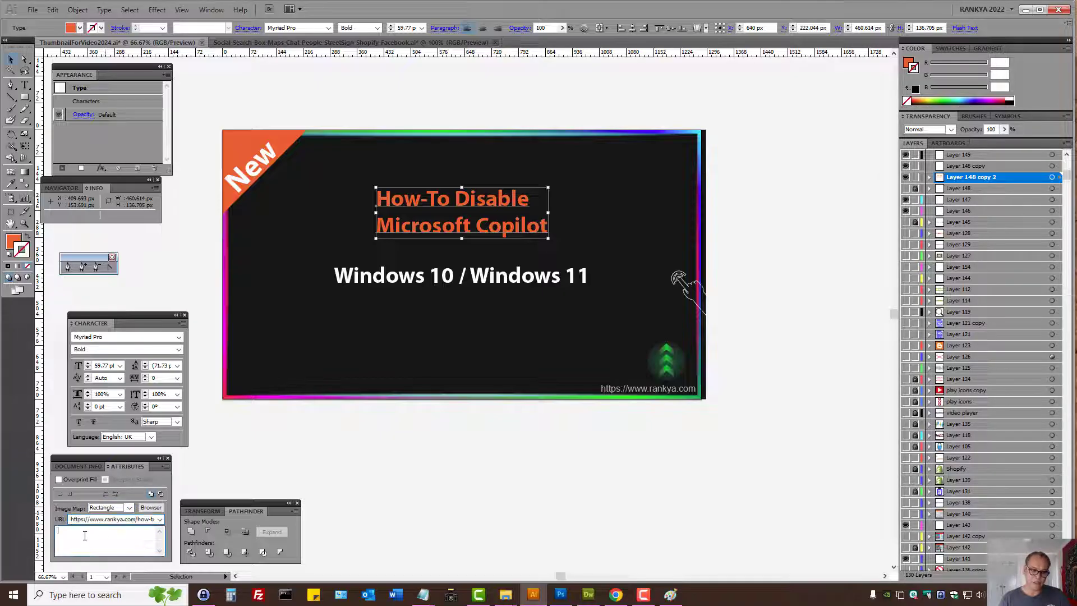
{"action": "left_click", "coordinate": [616, 595]}
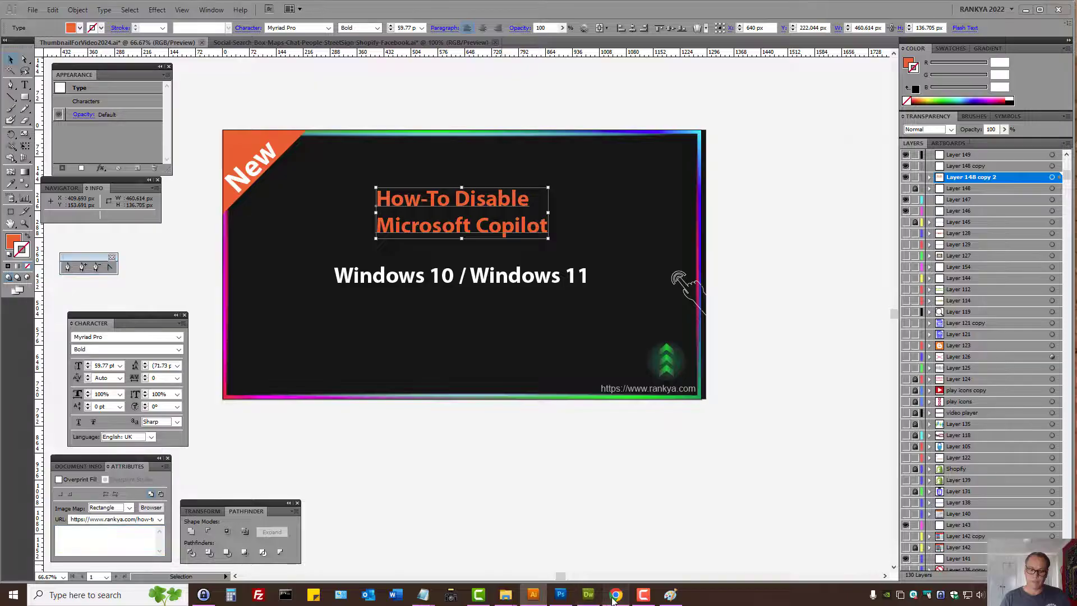
{"action": "double_click", "coordinate": [404, 222]}
{"action": "triple_click", "coordinate": [404, 221]}
{"action": "key", "text": "ctrl+c"}
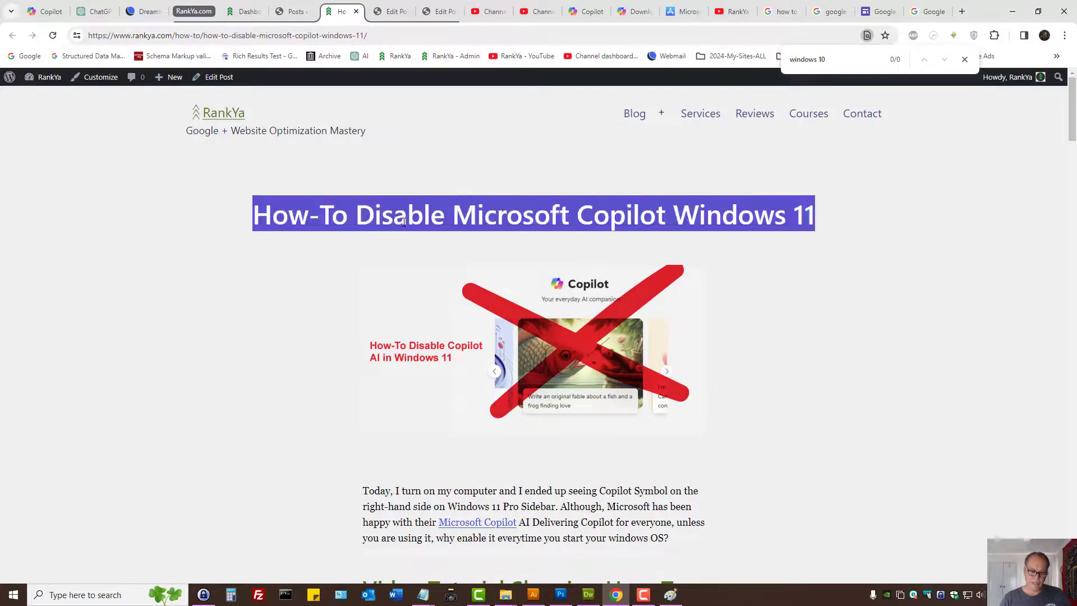
{"action": "left_click", "coordinate": [1013, 11]}
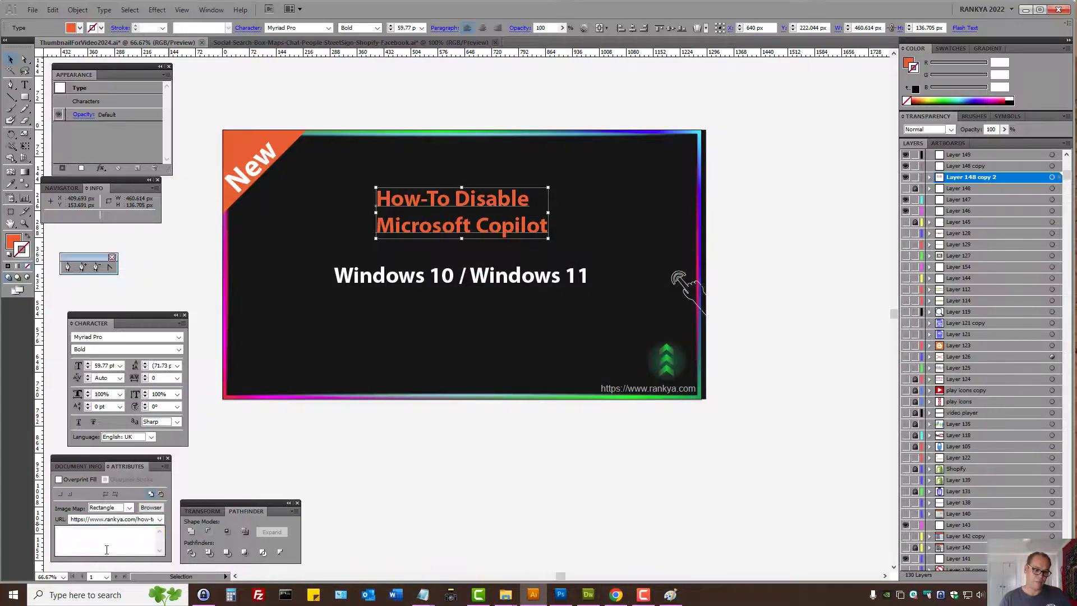
{"action": "key", "text": "ctrl+v"}
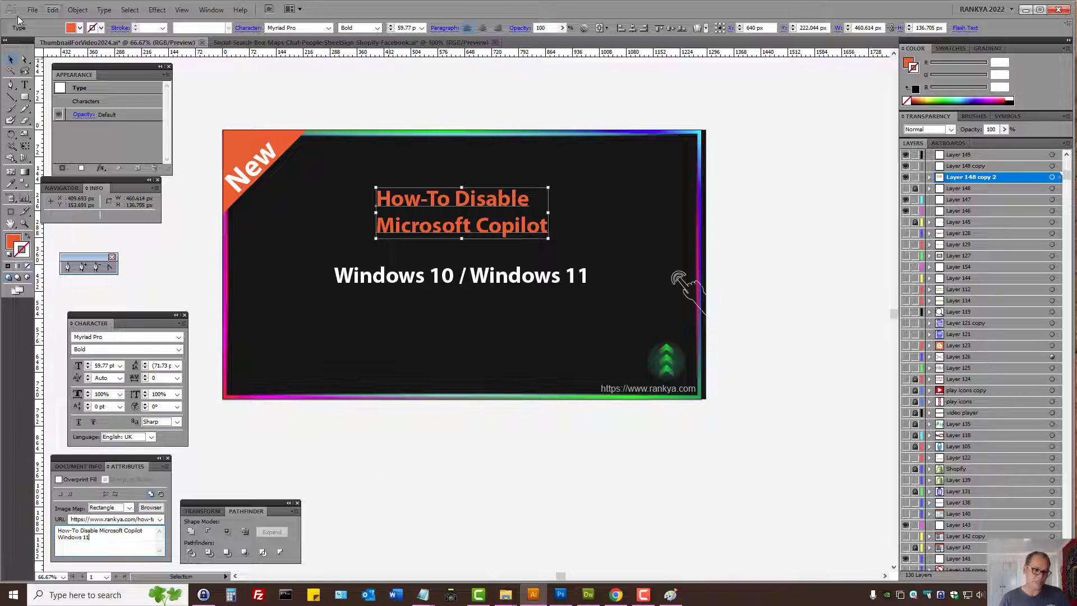
{"action": "left_click", "coordinate": [512, 430]}
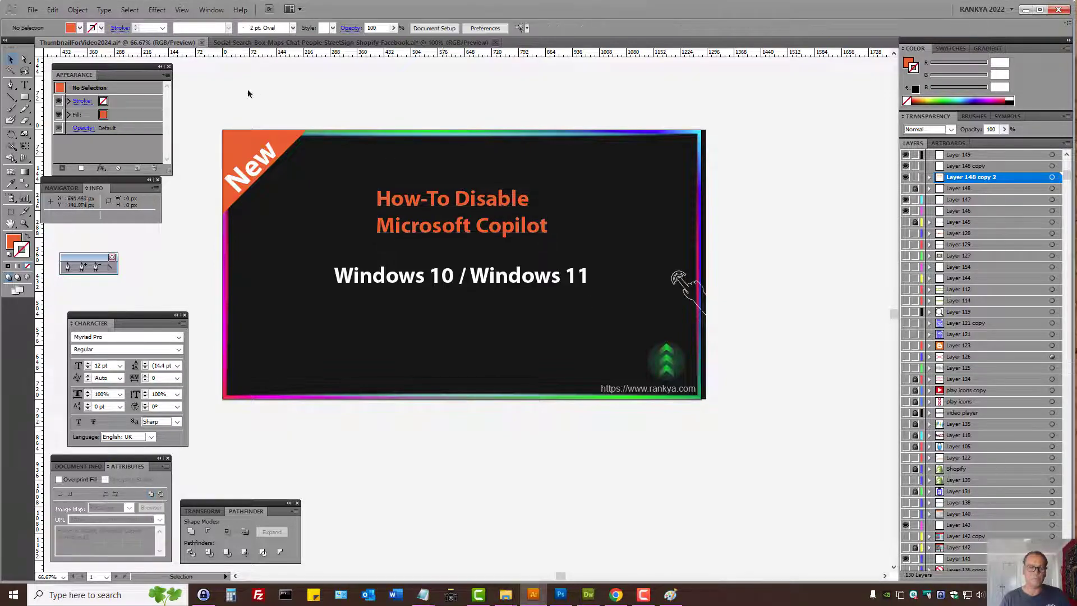
- Prepare the thumbnail for web export as PNG-24 and apply an image size of 1280 by 720 pixels
{"action": "left_click", "coordinate": [32, 9]}
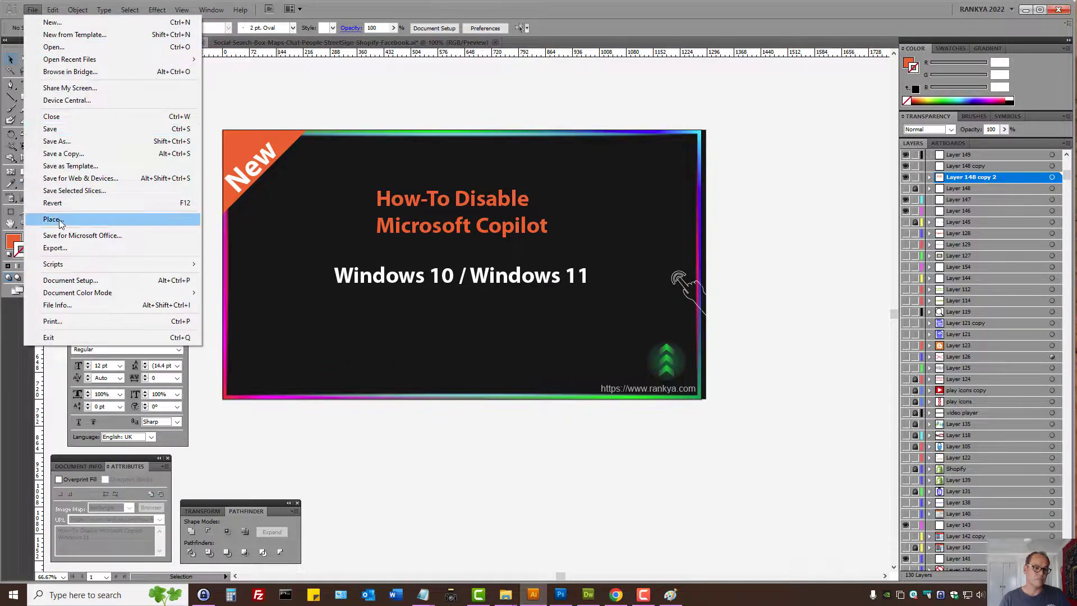
{"action": "left_click", "coordinate": [84, 177]}
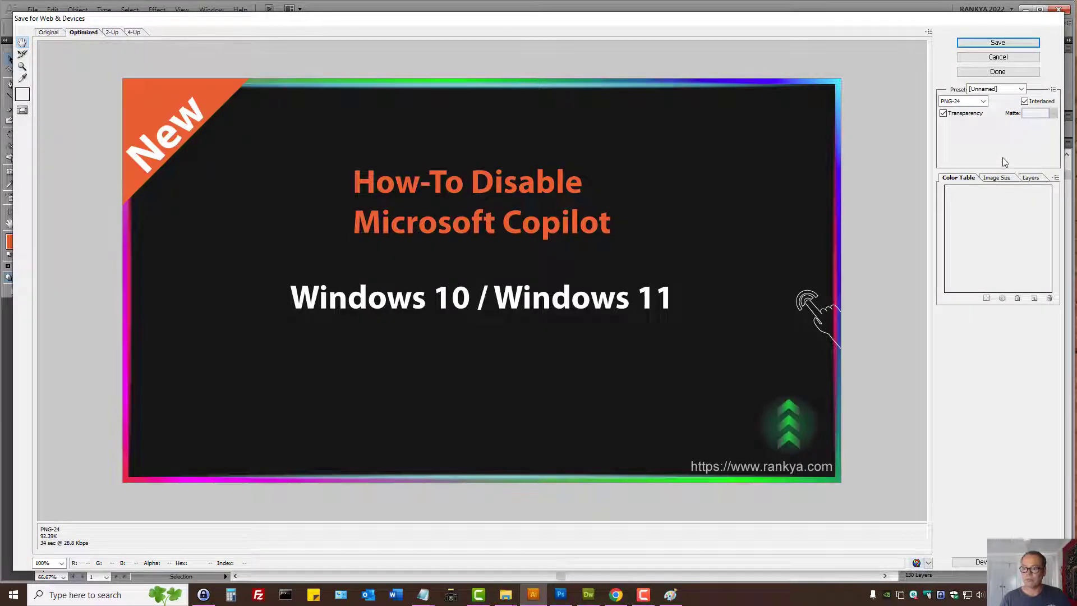
{"action": "left_click", "coordinate": [997, 178]}
{"action": "double_click", "coordinate": [981, 230]}
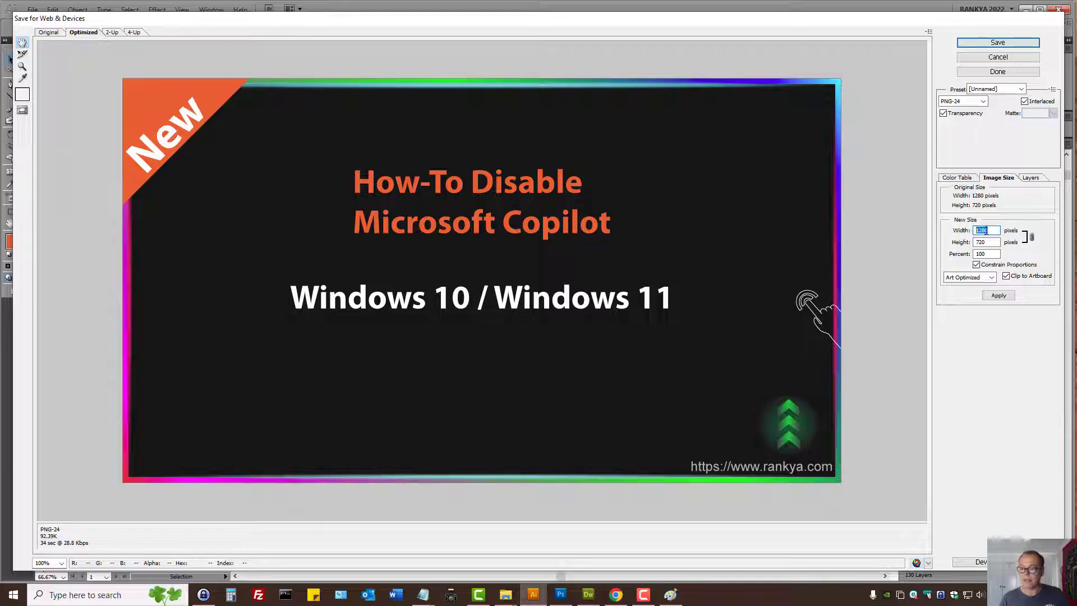
{"action": "left_click", "coordinate": [981, 231]}
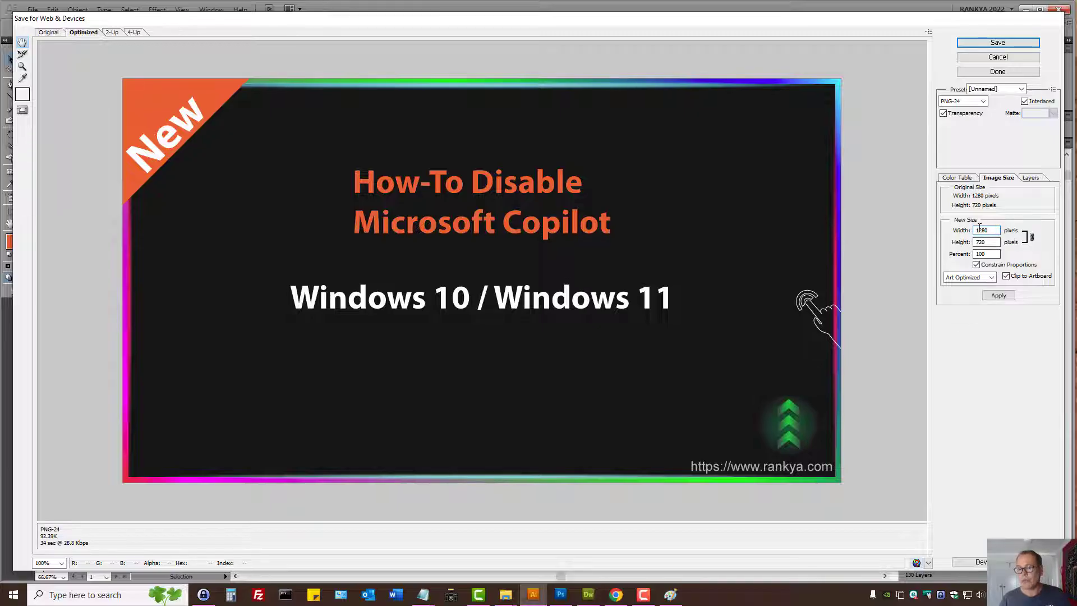
{"action": "left_click_drag", "start_coordinate": [976, 231], "coordinate": [992, 232]}
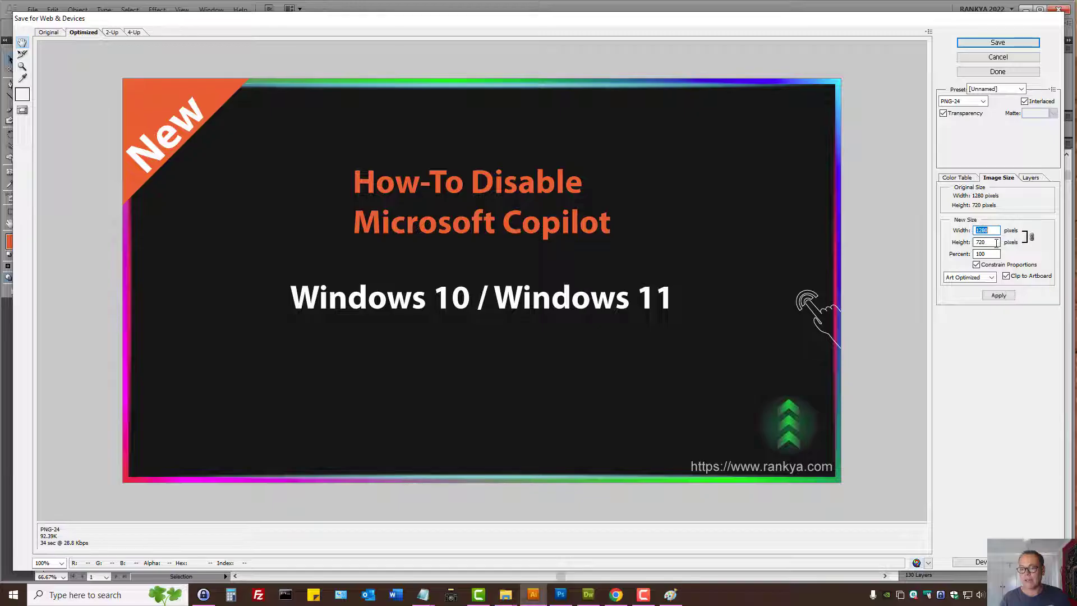
{"action": "key", "text": "Tab"}
{"action": "left_click", "coordinate": [999, 296]}
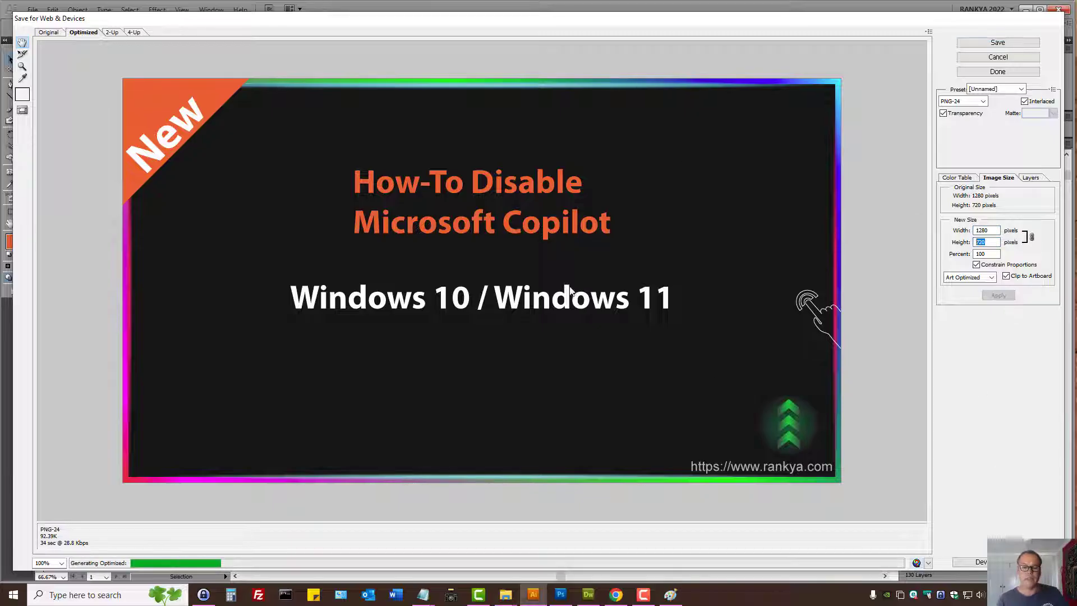
- Save the optimised thumbnail to the Desktop as ThumbnailForVideo-How-To-Disable-Windows-Copilot.png, replacing the existing file
{"action": "left_click", "coordinate": [1015, 42]}
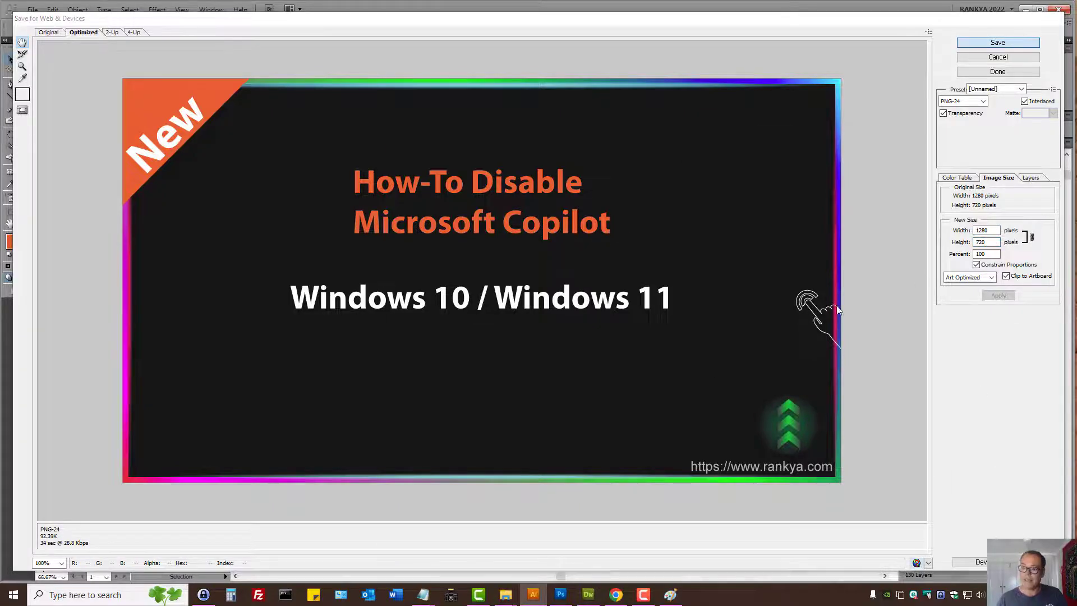
{"action": "left_click", "coordinate": [780, 402]}
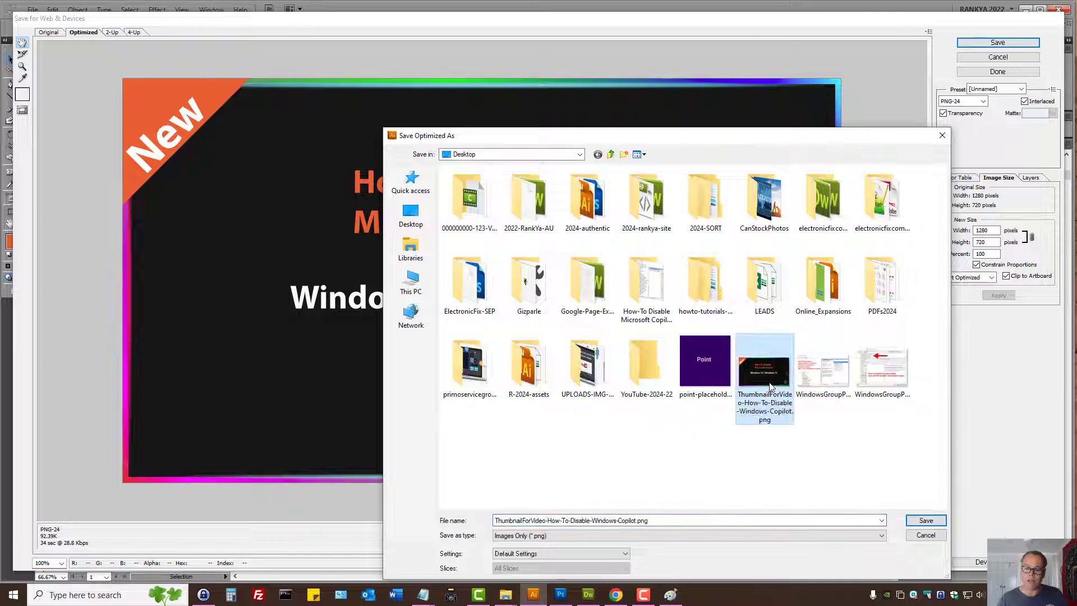
{"action": "left_click", "coordinate": [560, 520]}
{"action": "left_click", "coordinate": [560, 520]}
{"action": "left_click", "coordinate": [571, 520]}
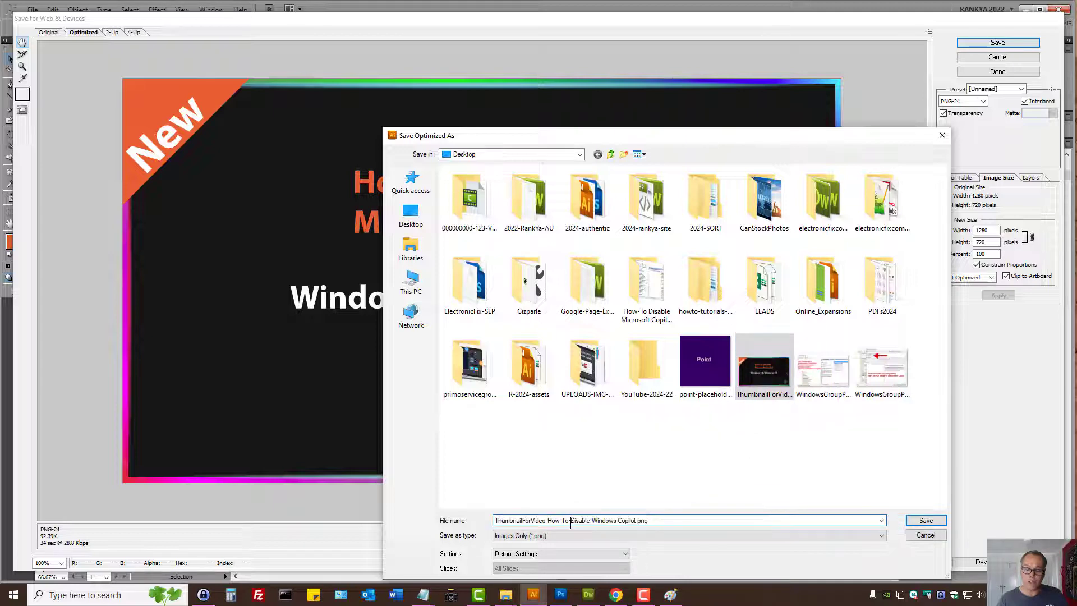
{"action": "left_click_drag", "start_coordinate": [573, 520], "coordinate": [639, 521]}
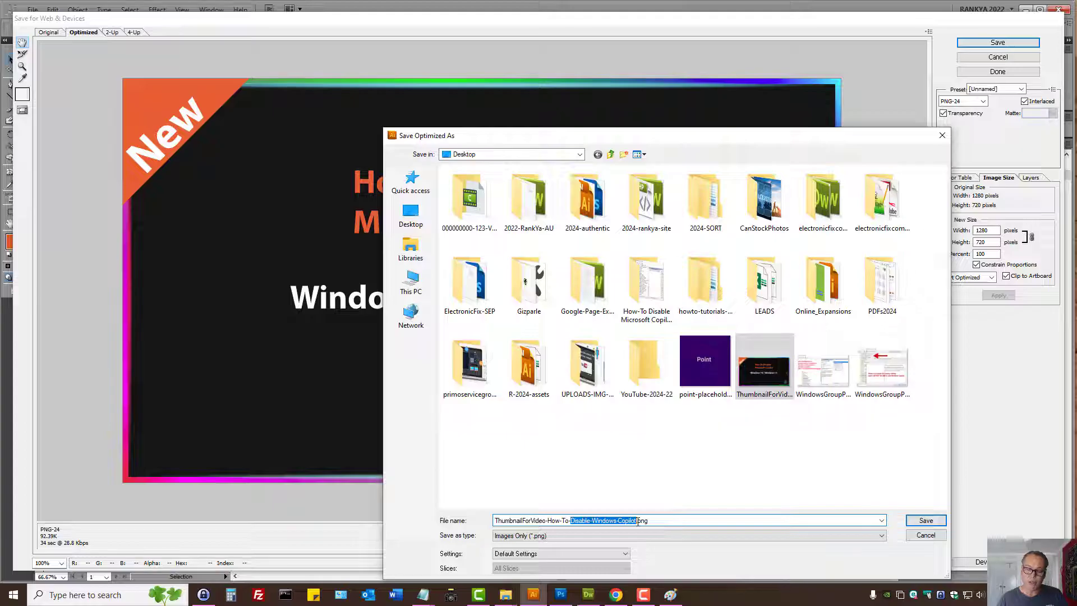
{"action": "left_click", "coordinate": [926, 521]}
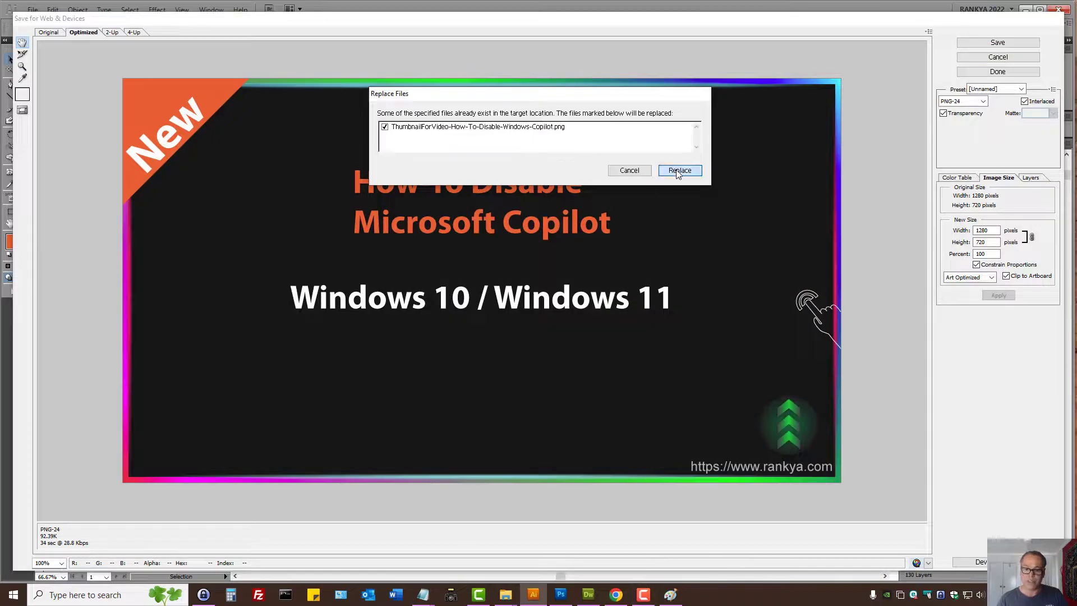
{"action": "left_click", "coordinate": [678, 172]}
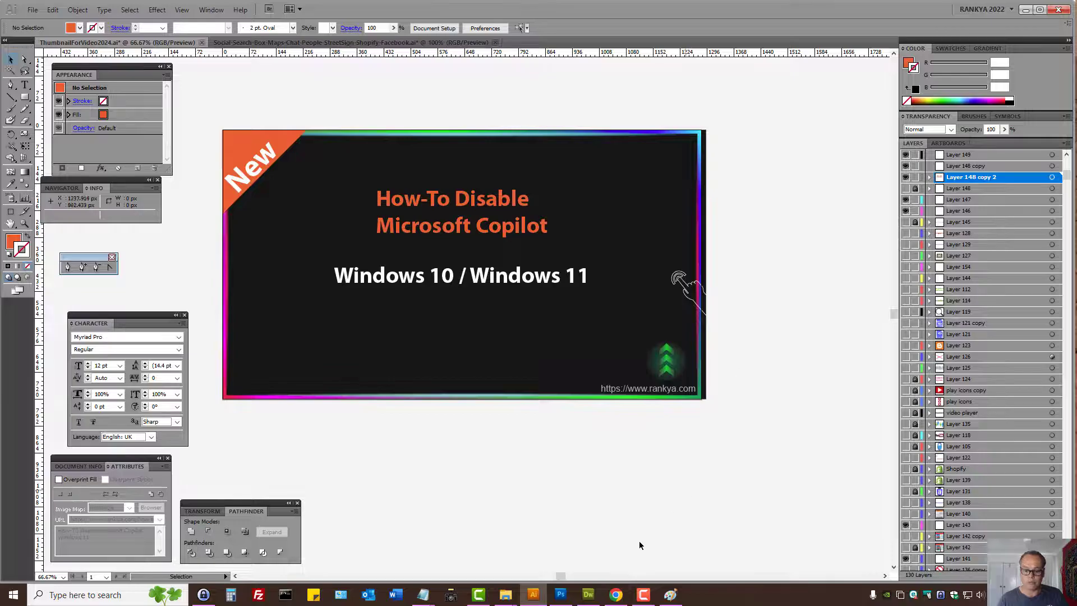
- Switch to YouTube Studio in Chrome and review the upload's description, thumbnail, playlist choices and audience settings
{"action": "left_click", "coordinate": [616, 594]}
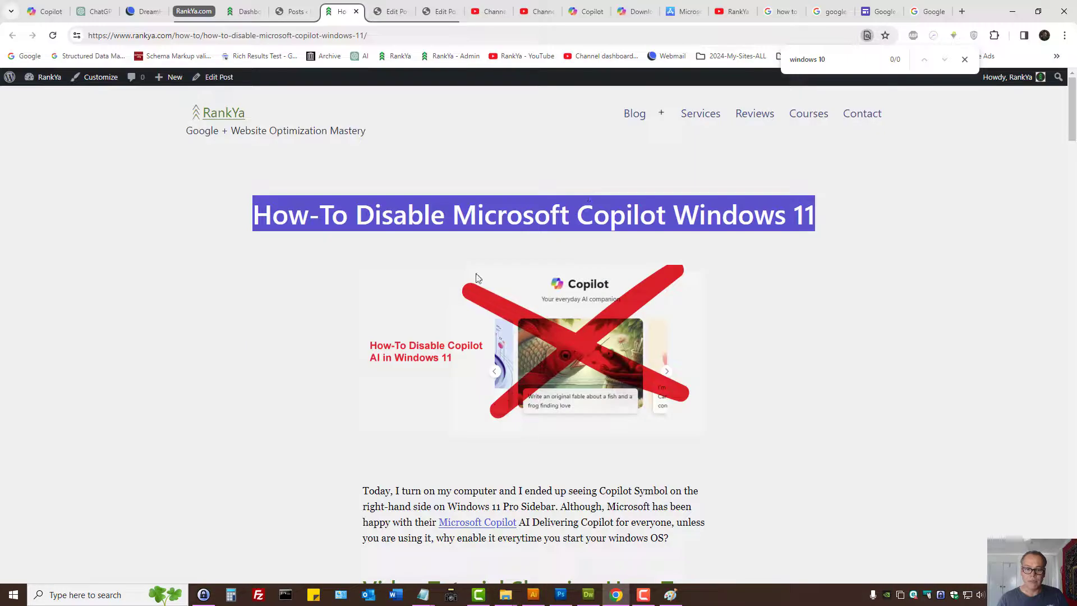
{"action": "left_click", "coordinate": [546, 10]}
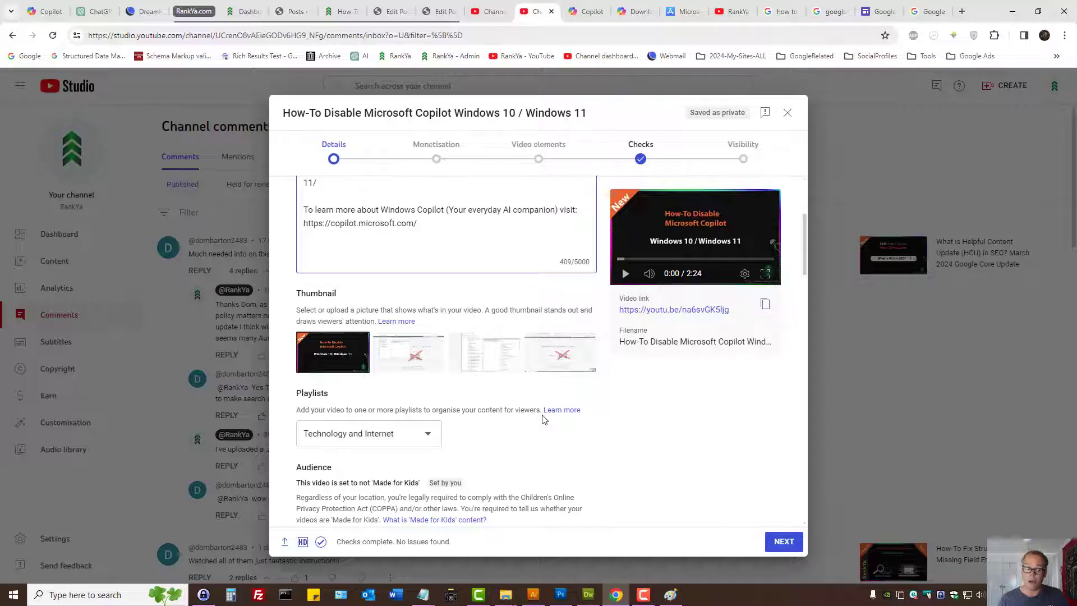
{"action": "scroll", "coordinate": [542, 420], "scroll_direction": "down", "scroll_amount": 3}
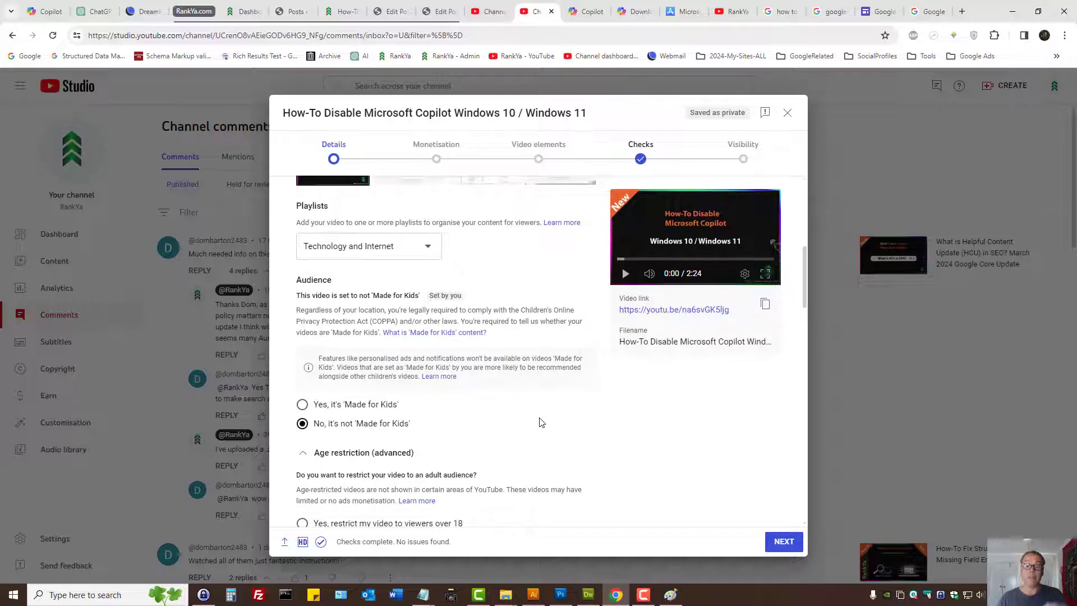
{"action": "scroll", "coordinate": [542, 422], "scroll_direction": "up", "scroll_amount": 3}
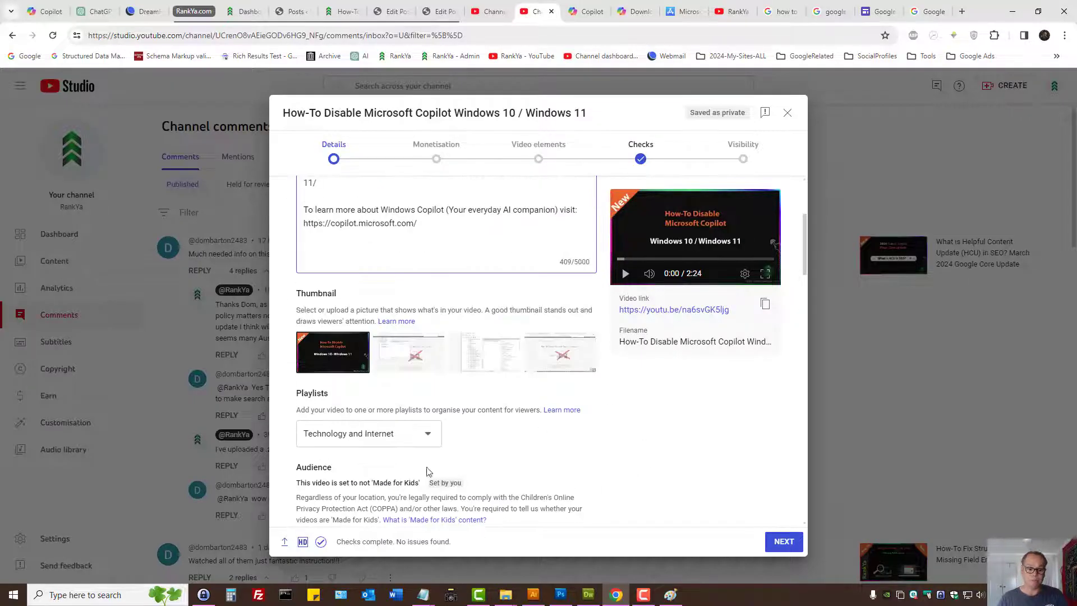
{"action": "scroll", "coordinate": [411, 421], "scroll_direction": "up", "scroll_amount": 4}
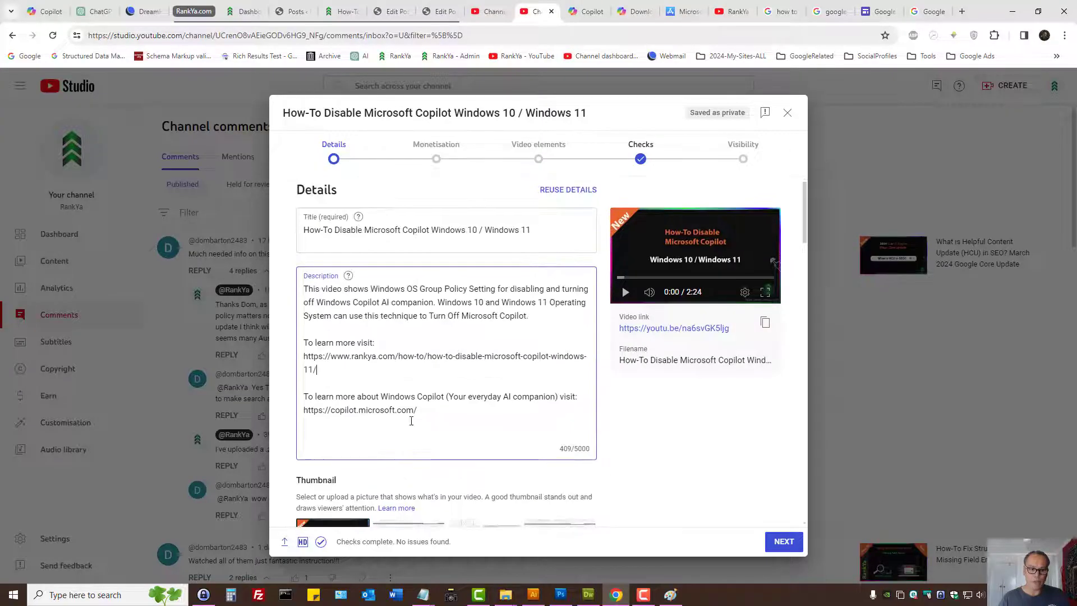
{"action": "scroll", "coordinate": [411, 421], "scroll_direction": "down", "scroll_amount": 3}
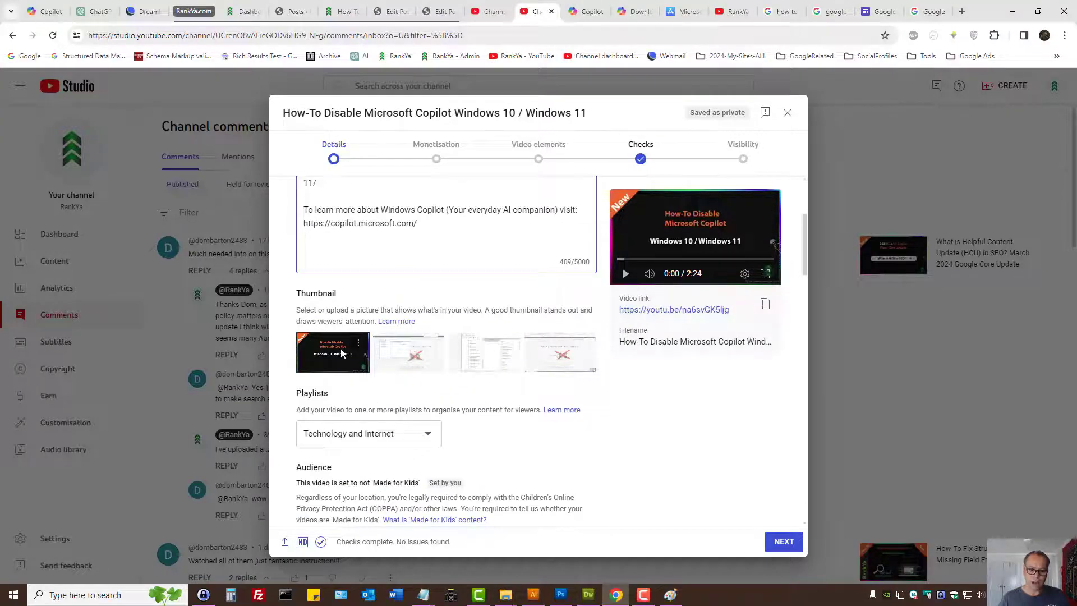
{"action": "left_click", "coordinate": [426, 434]}
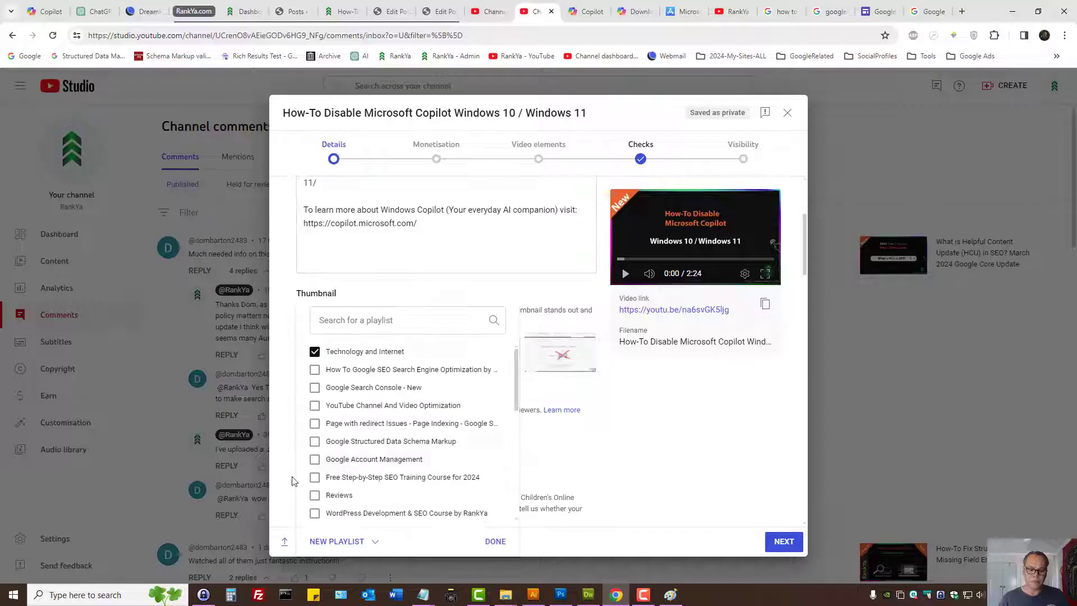
{"action": "left_click", "coordinate": [494, 549]}
{"action": "scroll", "coordinate": [524, 477], "scroll_direction": "down", "scroll_amount": 3}
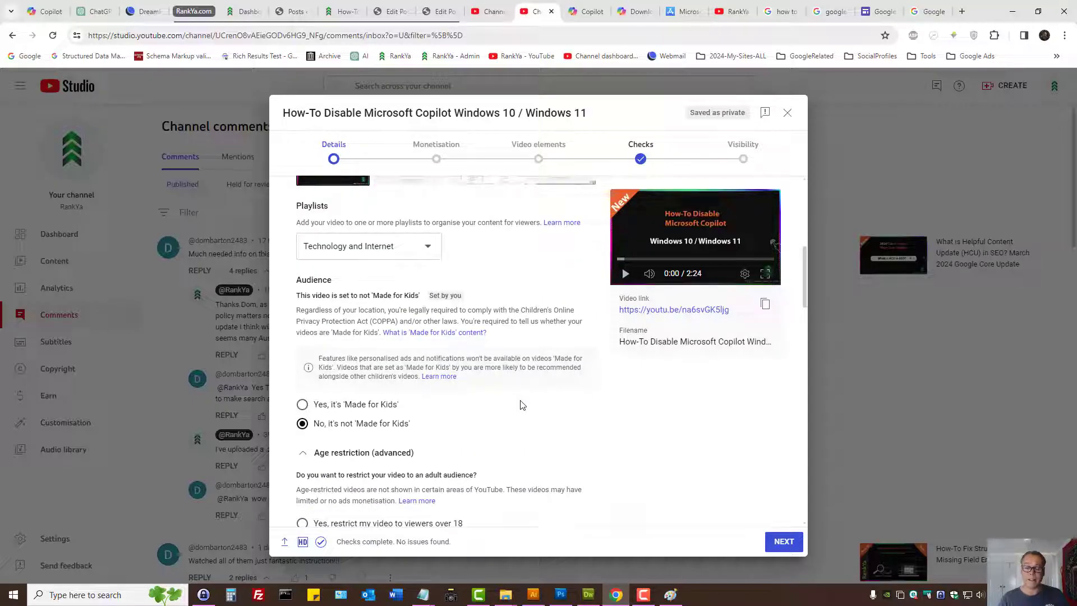
- Look through the RankYa channel's home page and its playlist sections on YouTube
{"action": "left_click", "coordinate": [731, 12]}
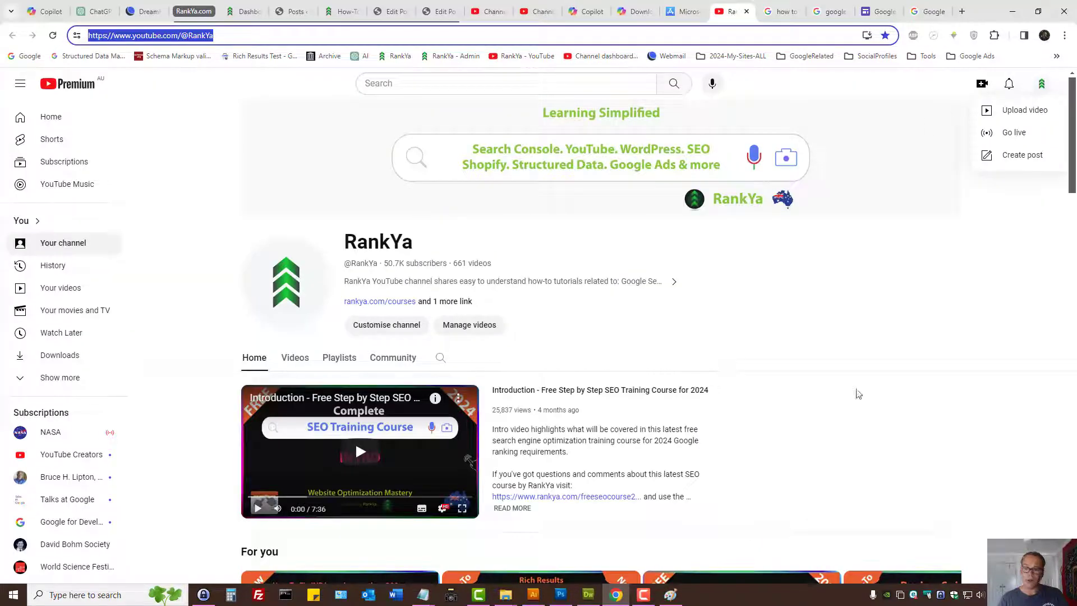
{"action": "left_click", "coordinate": [1076, 263]}
{"action": "left_click", "coordinate": [884, 342]}
{"action": "scroll", "coordinate": [875, 376], "scroll_direction": "down", "scroll_amount": 8}
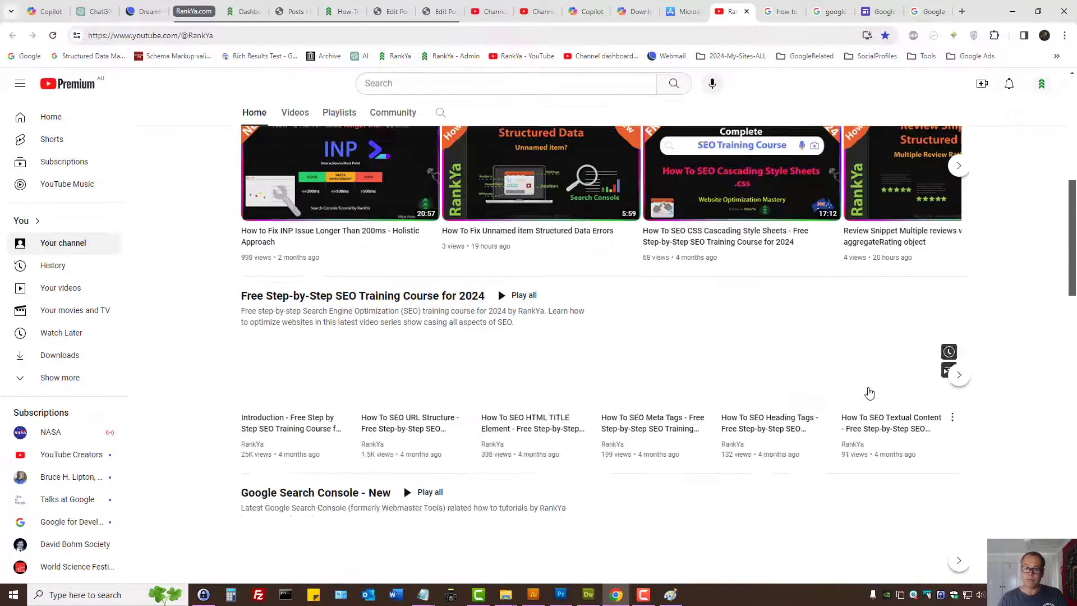
{"action": "scroll", "coordinate": [841, 401], "scroll_direction": "up", "scroll_amount": 2}
{"action": "scroll", "coordinate": [776, 421], "scroll_direction": "up", "scroll_amount": 7}
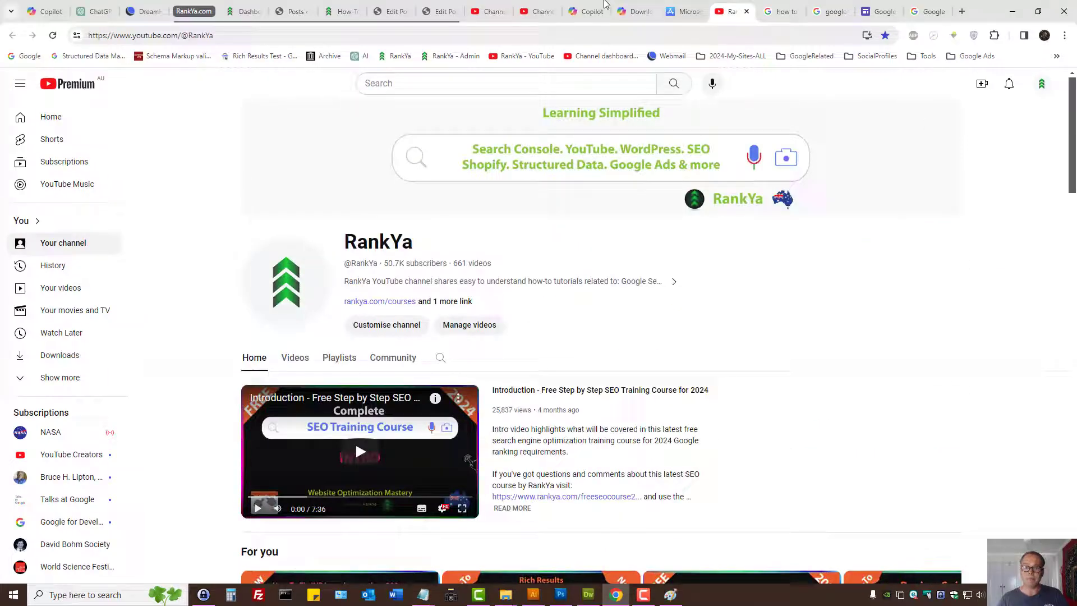
- Return to the video upload details, then collapse and re-expand the additional settings below the age restriction
{"action": "left_click", "coordinate": [539, 11]}
{"action": "scroll", "coordinate": [433, 387], "scroll_direction": "down", "scroll_amount": 3}
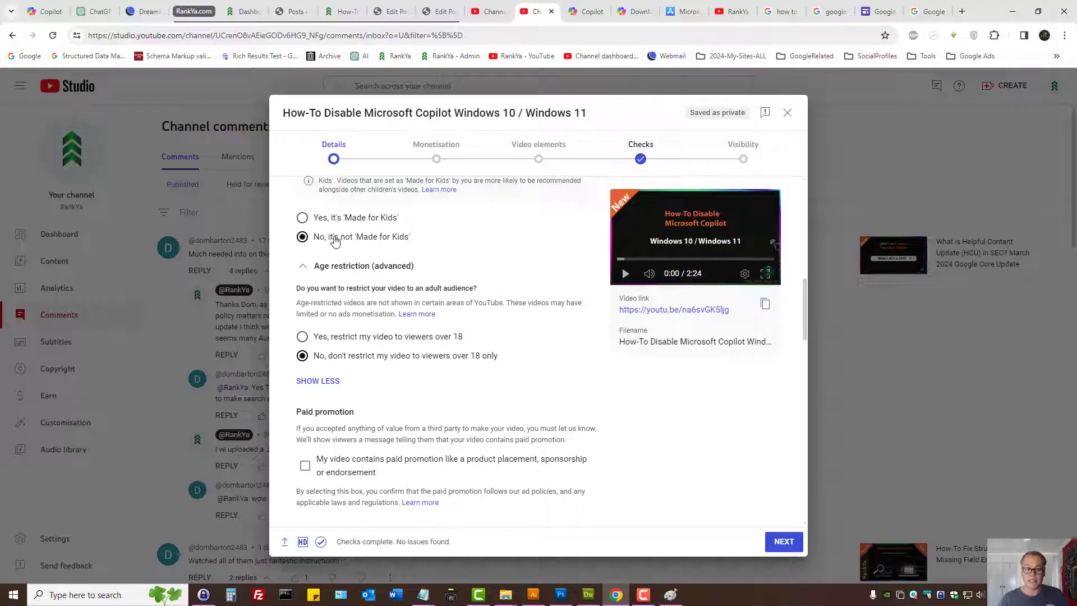
{"action": "left_click", "coordinate": [336, 382]}
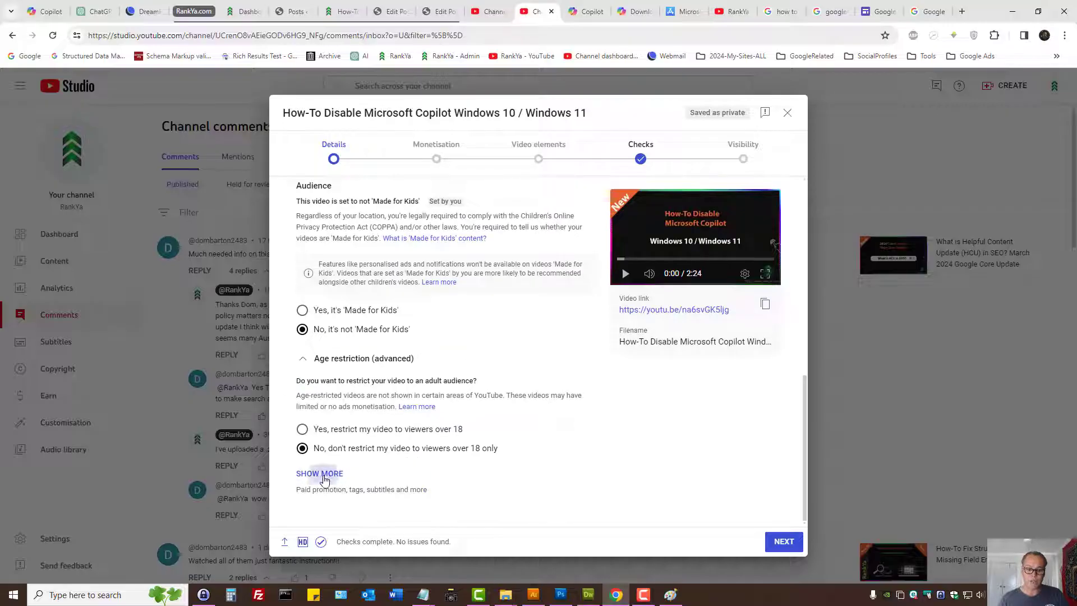
{"action": "left_click", "coordinate": [314, 473]}
{"action": "left_click", "coordinate": [312, 380]}
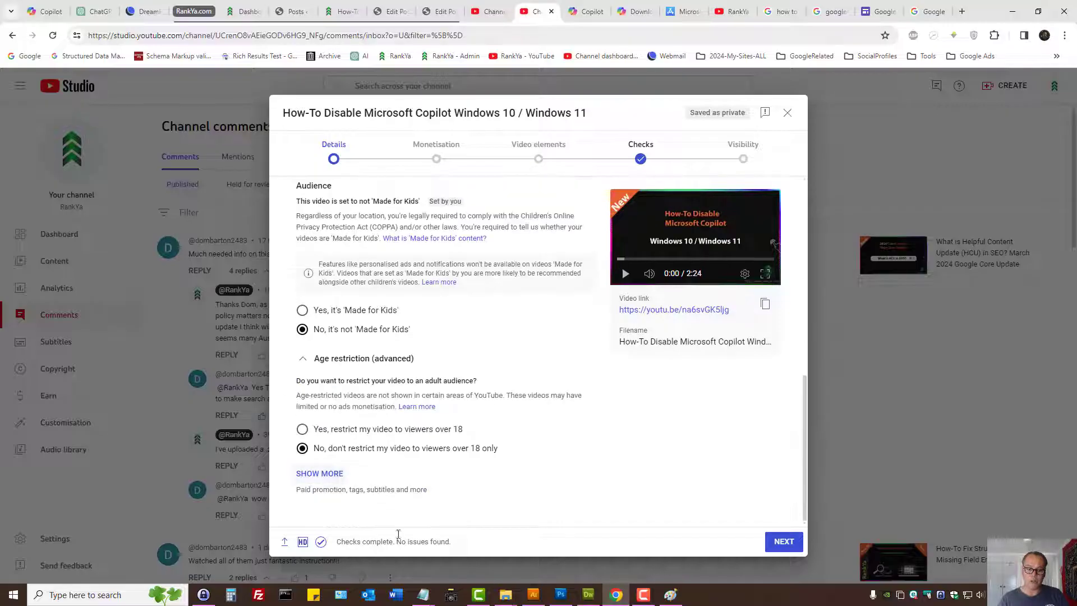
{"action": "left_click", "coordinate": [325, 474]}
- Mark the video as containing paid promotion like a product placement, sponsorship or endorsement
{"action": "scroll", "coordinate": [447, 363], "scroll_direction": "down", "scroll_amount": 7}
{"action": "scroll", "coordinate": [348, 332], "scroll_direction": "up", "scroll_amount": 7}
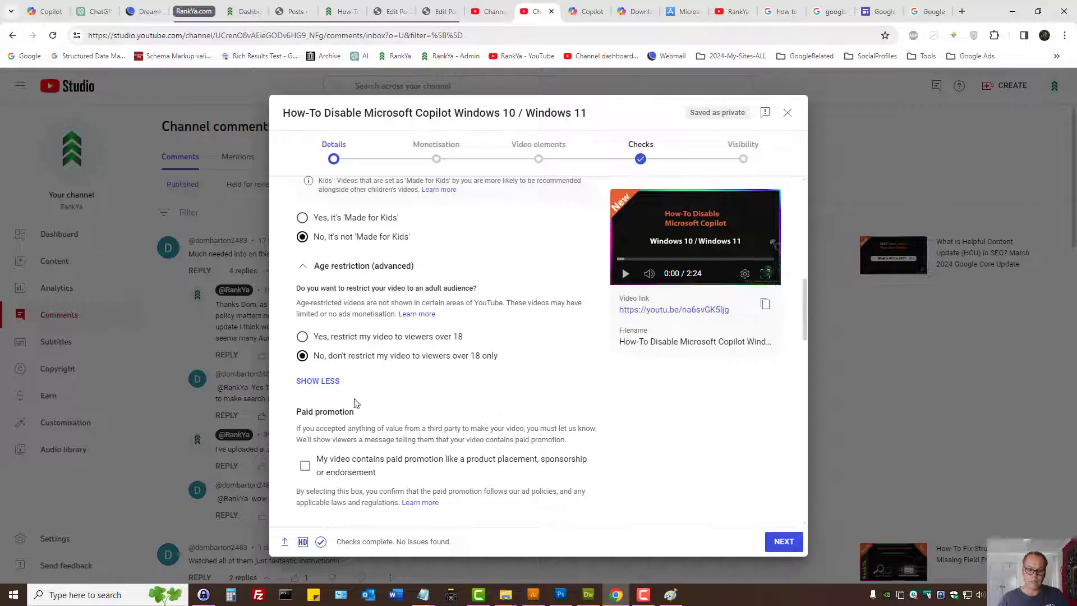
{"action": "scroll", "coordinate": [353, 405], "scroll_direction": "down", "scroll_amount": 3}
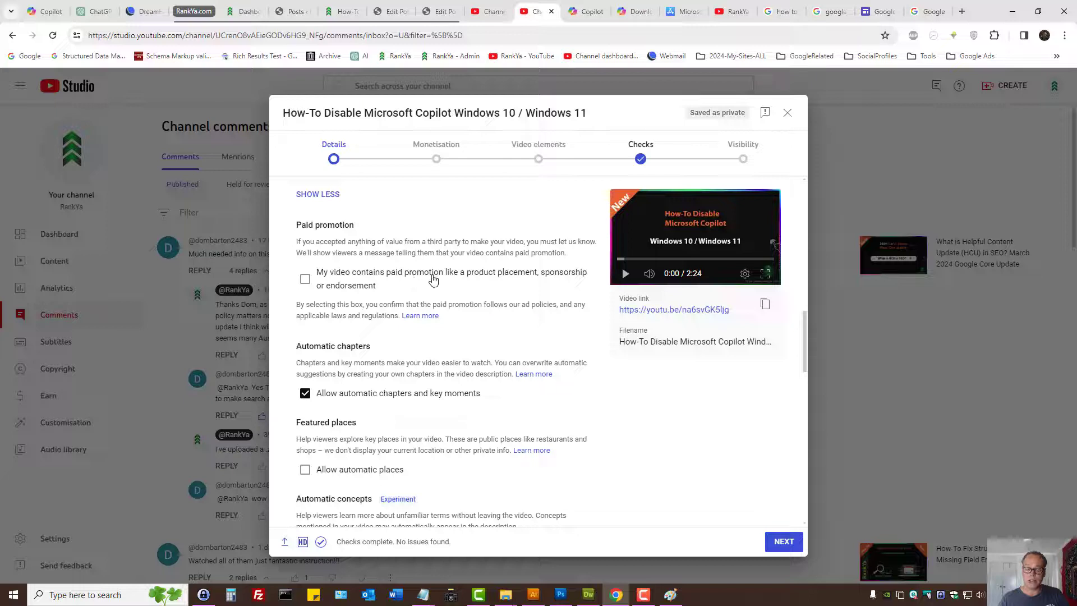
{"action": "left_click", "coordinate": [305, 279]}
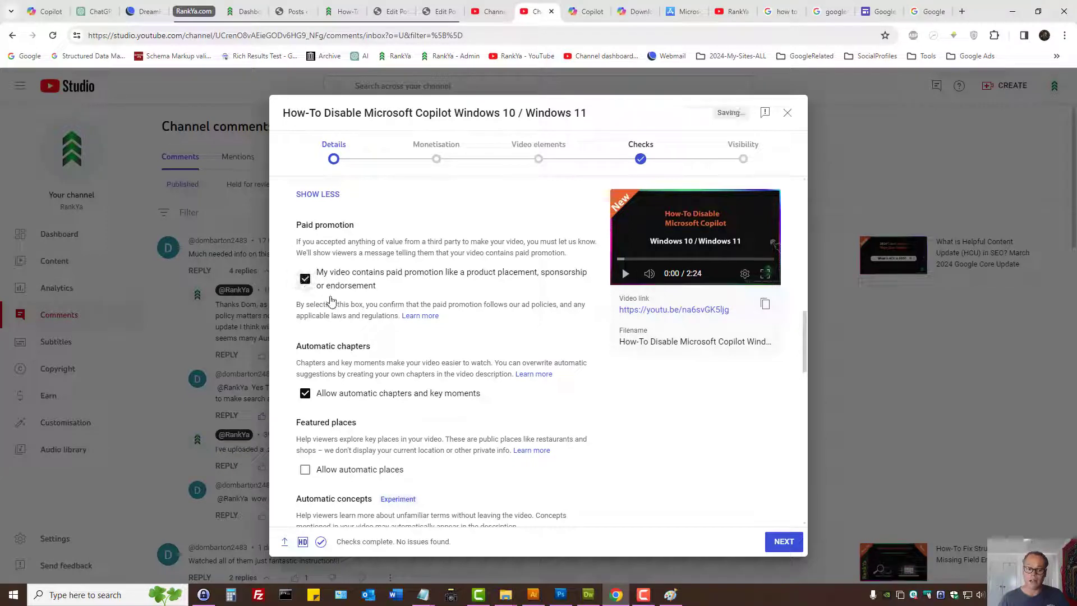
- Clear the paid promotion declaration and allow automatic places for the video
{"action": "left_click", "coordinate": [305, 279]}
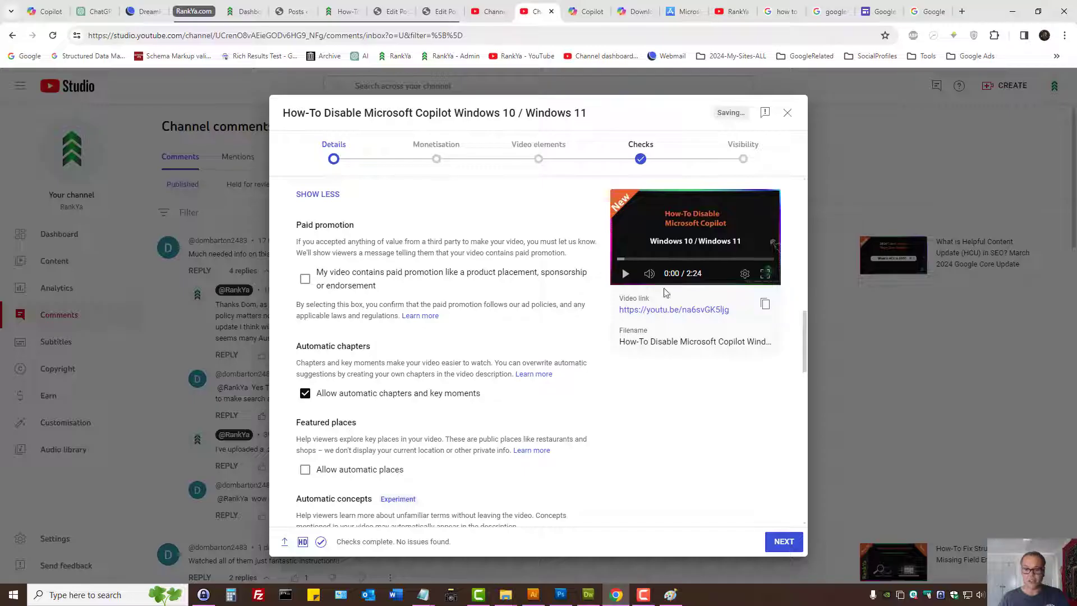
{"action": "scroll", "coordinate": [466, 391], "scroll_direction": "down", "scroll_amount": 3}
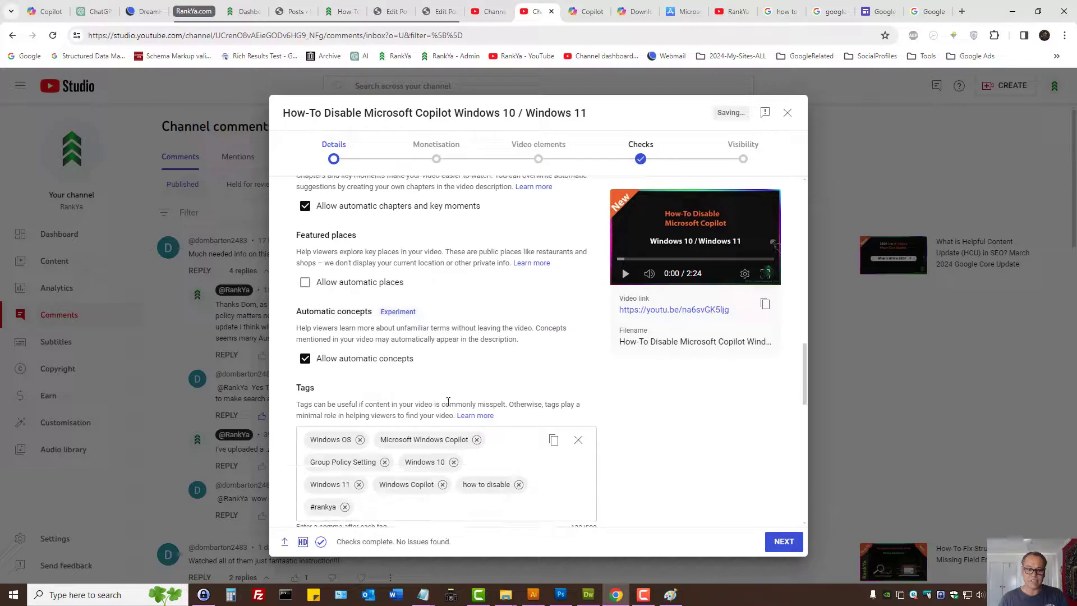
{"action": "left_click", "coordinate": [355, 288]}
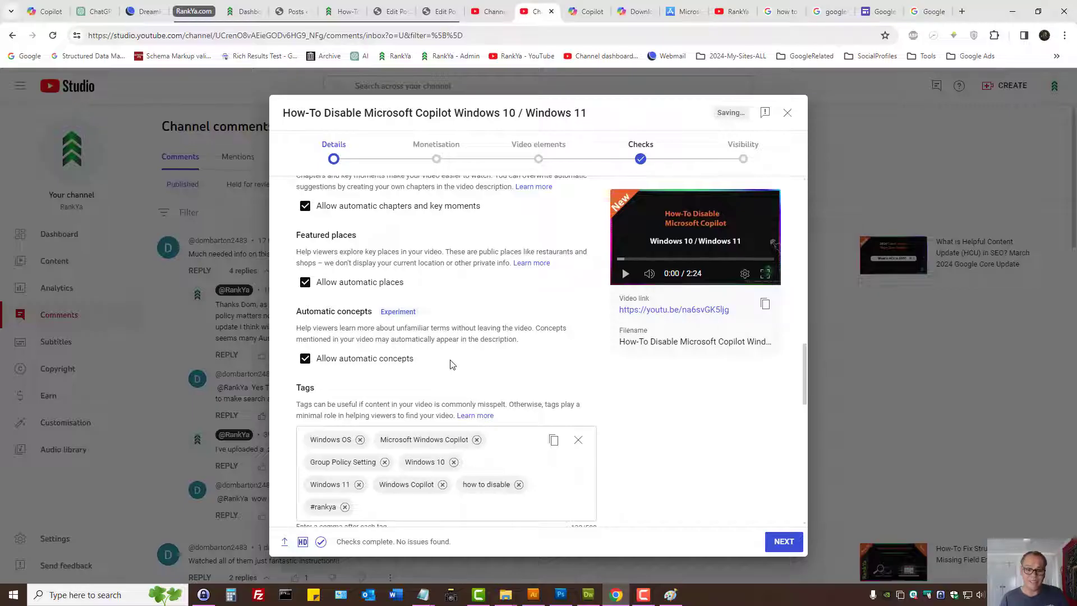
- Review the video's tags against the Google search suggestions for "how to disable windows Copilot" and return to the upload details
{"action": "scroll", "coordinate": [451, 365], "scroll_direction": "down", "scroll_amount": 3}
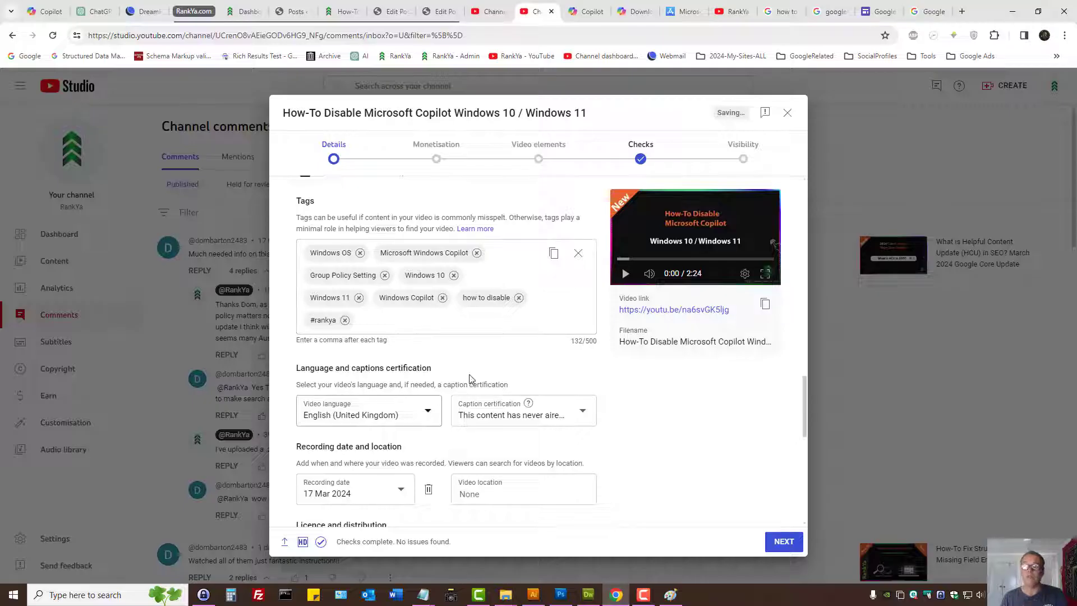
{"action": "left_click", "coordinate": [781, 11]}
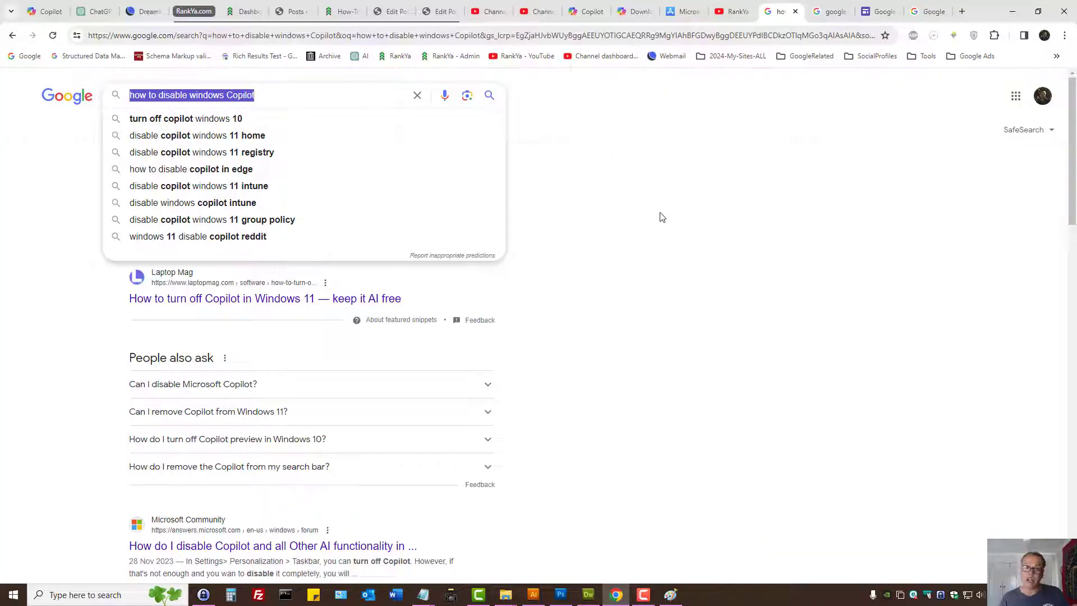
{"action": "left_click", "coordinate": [535, 11]}
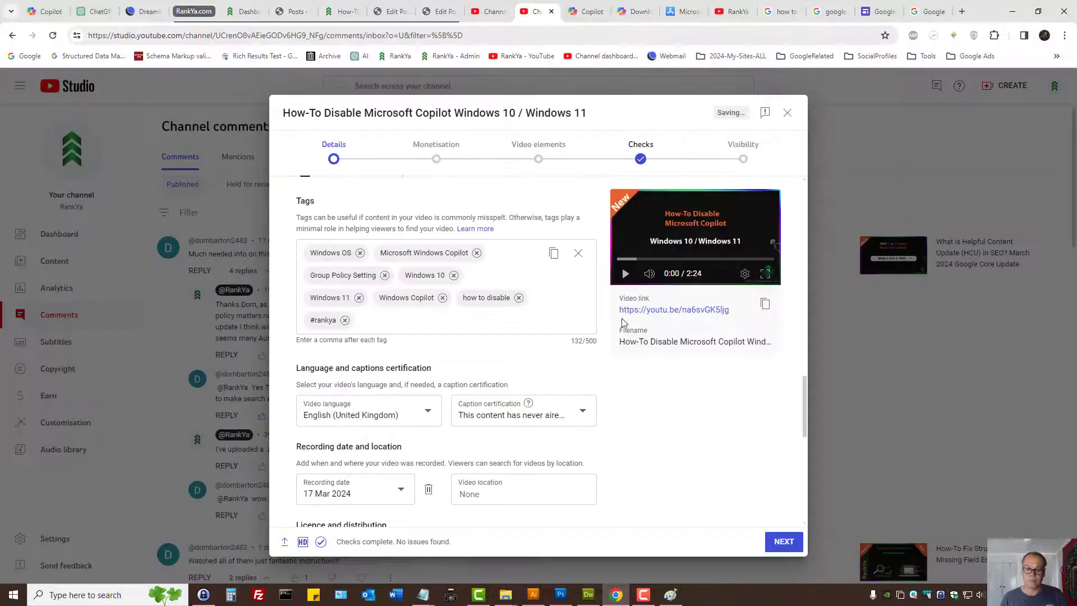
- Choose 17 Mar 2024 as the video's recording date
{"action": "scroll", "coordinate": [527, 380], "scroll_direction": "down", "scroll_amount": 3}
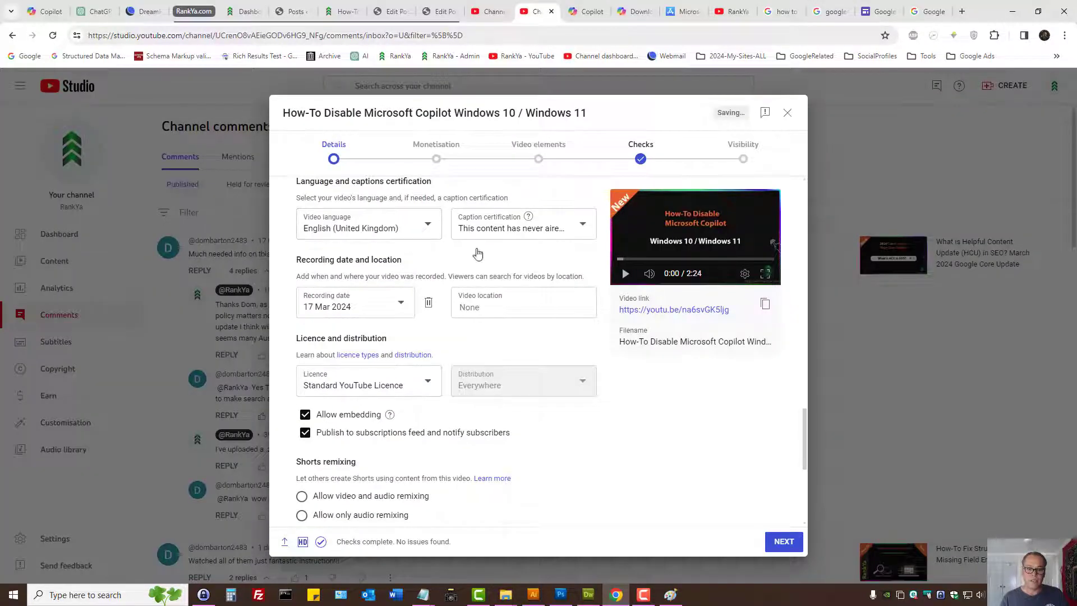
{"action": "left_click", "coordinate": [408, 306]}
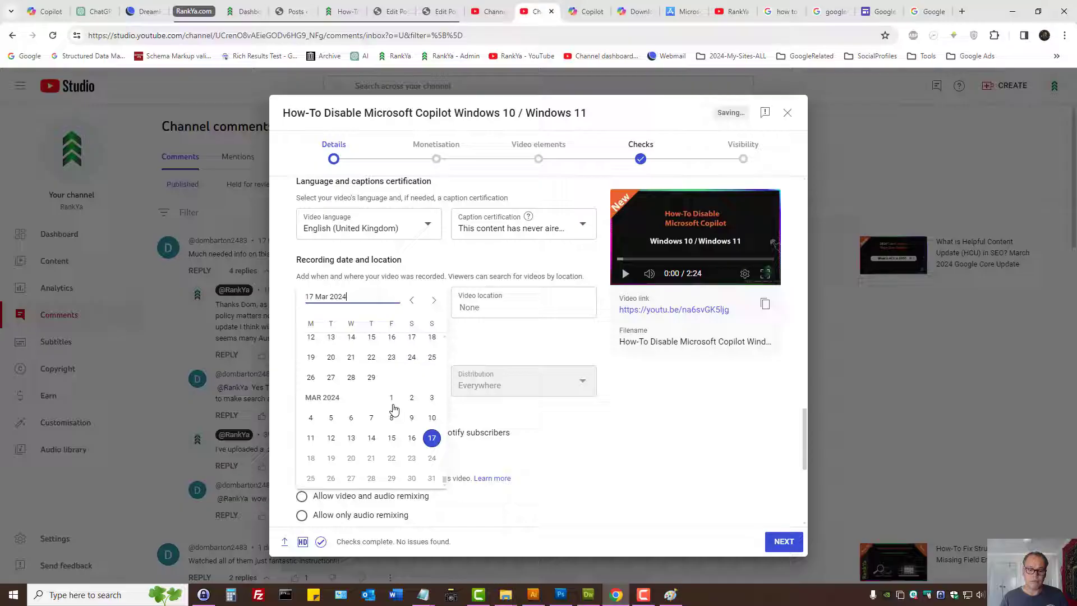
{"action": "left_click", "coordinate": [430, 439]}
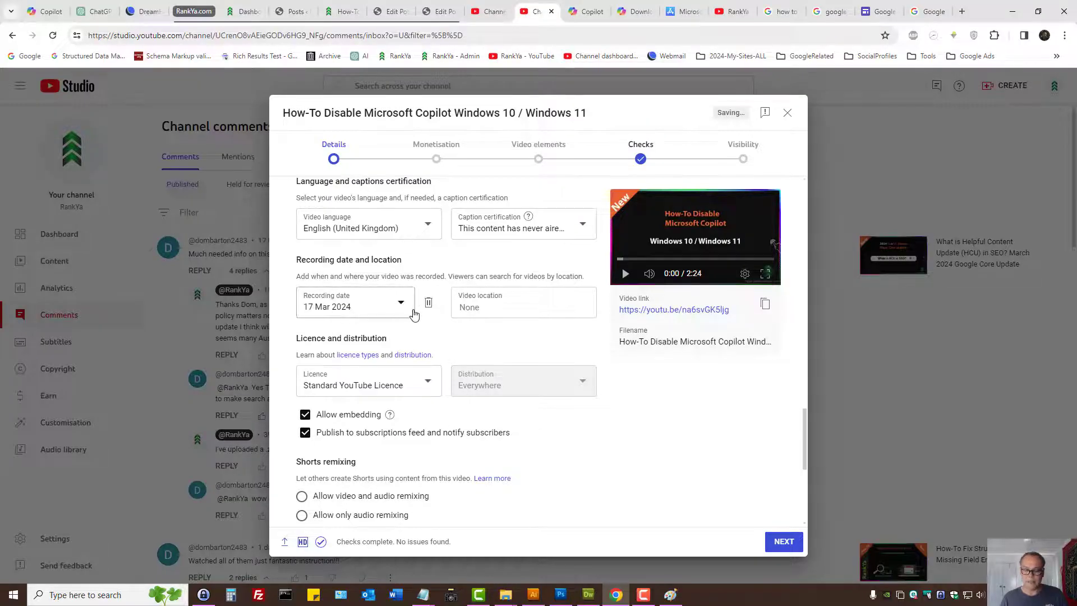
- Try Australia and United Kingdom as the video location and clear the location again
{"action": "left_click", "coordinate": [489, 308]}
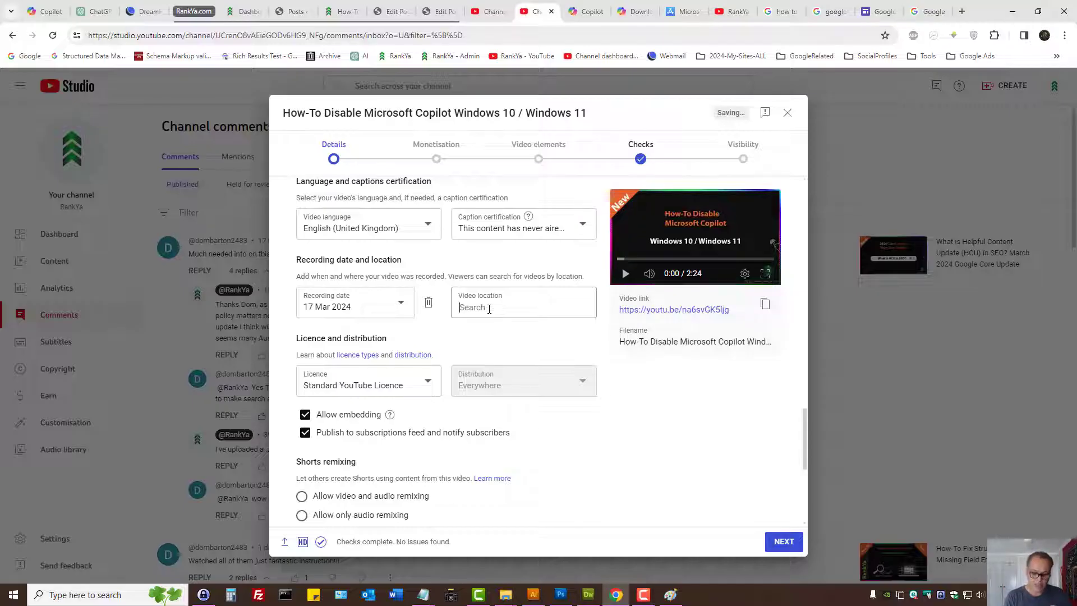
{"action": "type", "text": "Australia"}
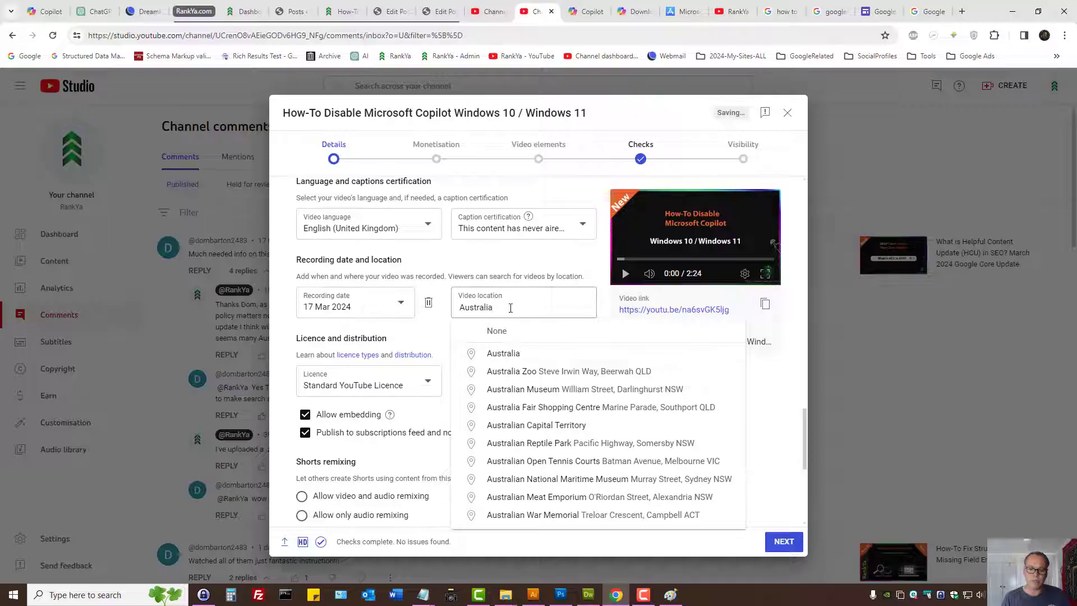
{"action": "left_click_drag", "start_coordinate": [511, 308], "coordinate": [487, 308]}
{"action": "left_click", "coordinate": [517, 308]}
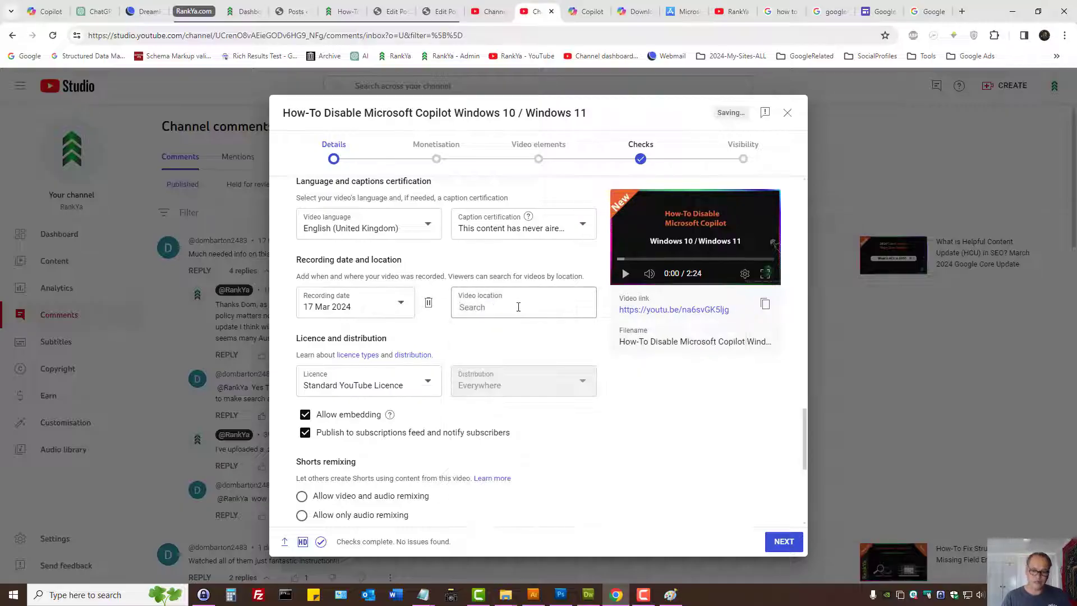
{"action": "type", "text": "Un"}
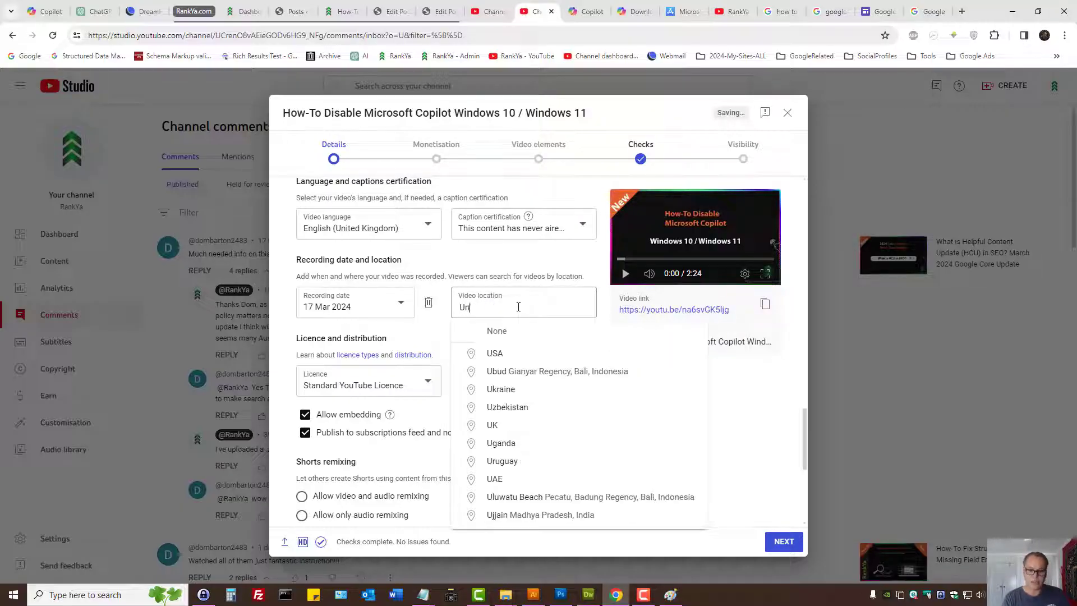
{"action": "type", "text": "ited King"}
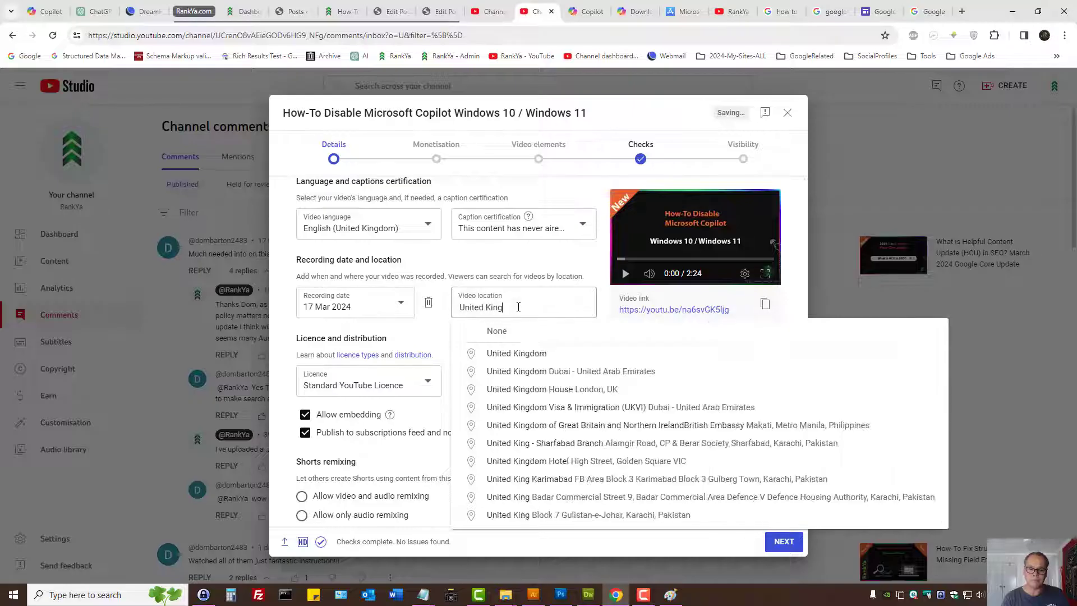
{"action": "left_click", "coordinate": [516, 354]}
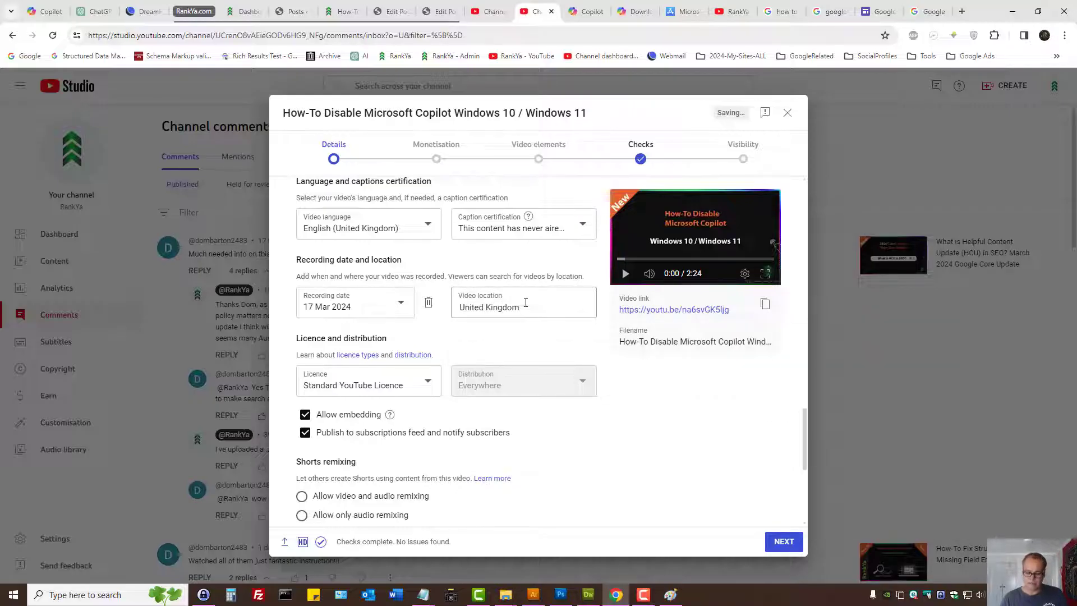
{"action": "key", "text": "BackSpace"}
{"action": "key", "text": "BackSpace"}
{"action": "key", "text": "BackSpace"}
{"action": "key", "text": "BackSpace"}
{"action": "key", "text": "BackSpace"}
{"action": "key", "text": "BackSpace"}
{"action": "key", "text": "BackSpace"}
{"action": "key", "text": "BackSpace"}
{"action": "key", "text": "BackSpace"}
{"action": "key", "text": "BackSpace"}
{"action": "key", "text": "BackSpace"}
{"action": "key", "text": "BackSpace"}
{"action": "key", "text": "BackSpace"}
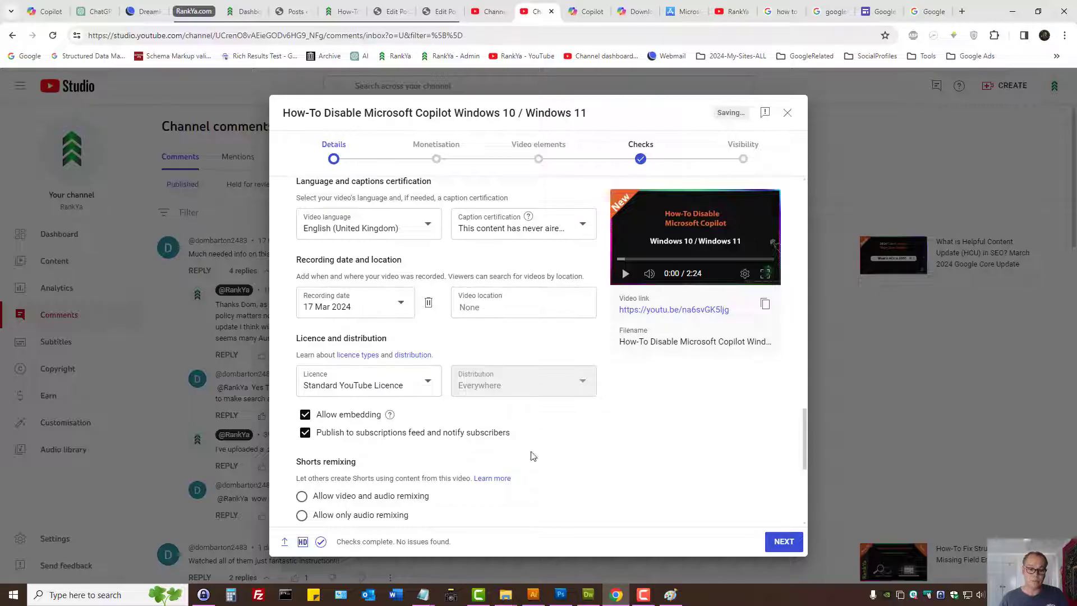
- Select the Standard YouTube Licence for the video
{"action": "left_click", "coordinate": [373, 386]}
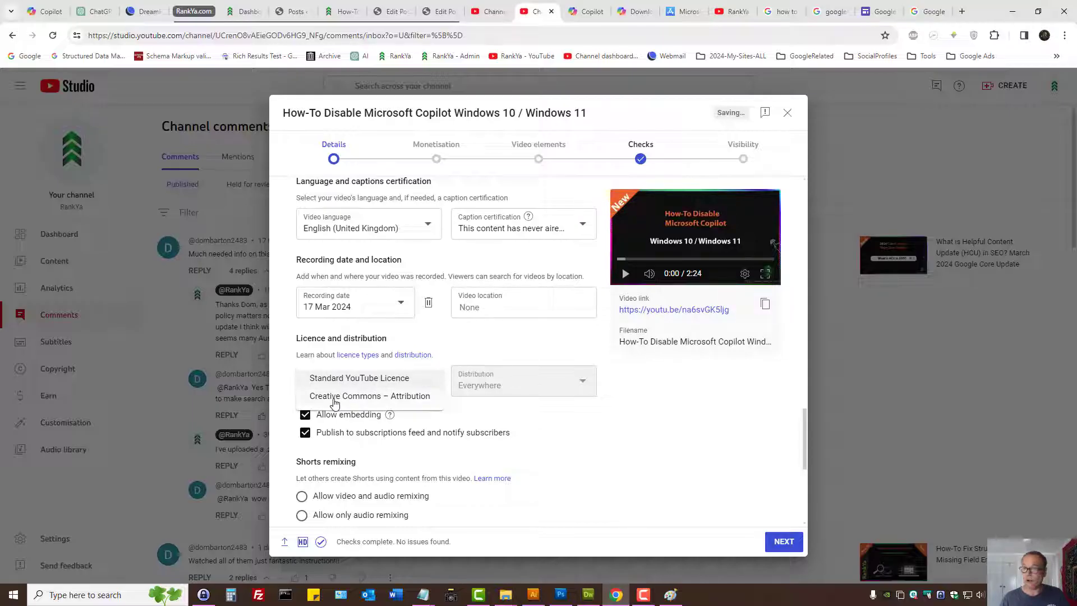
{"action": "left_click", "coordinate": [330, 379]}
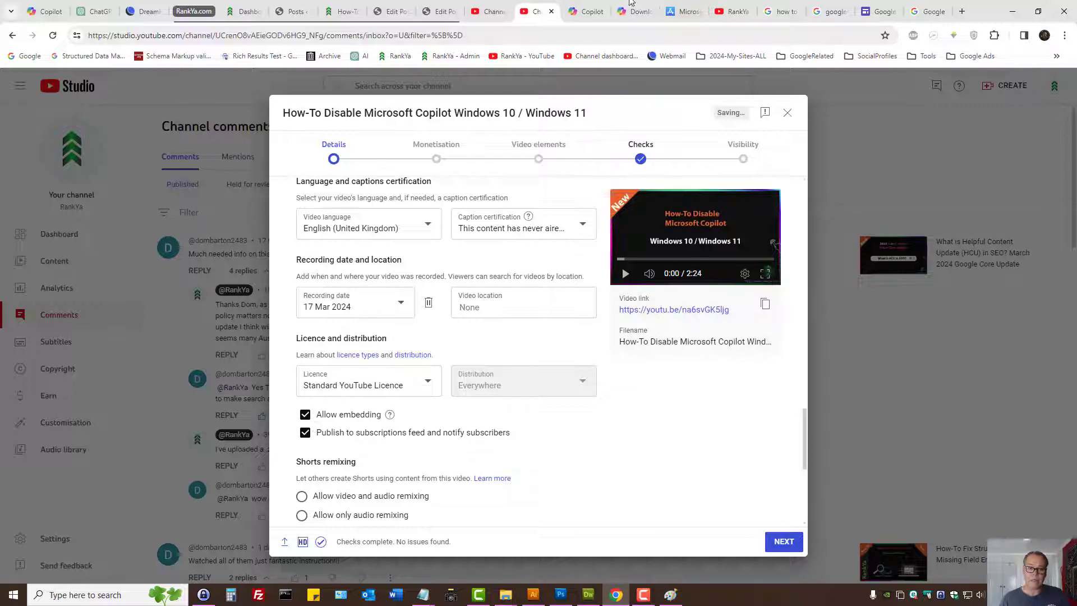
- Look at the RankYa article on disabling Copilot with its embedded video, the "google free sites" search and the Google Sites start page
{"action": "left_click", "coordinate": [348, 5]}
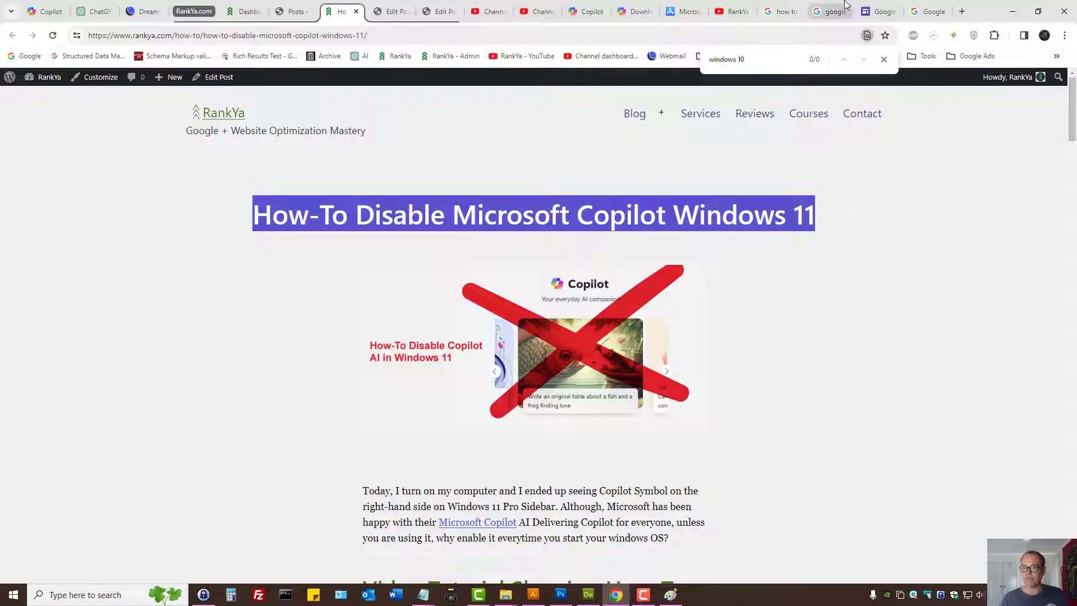
{"action": "left_click", "coordinate": [829, 11]}
{"action": "left_click_drag", "start_coordinate": [192, 92], "coordinate": [72, 101]}
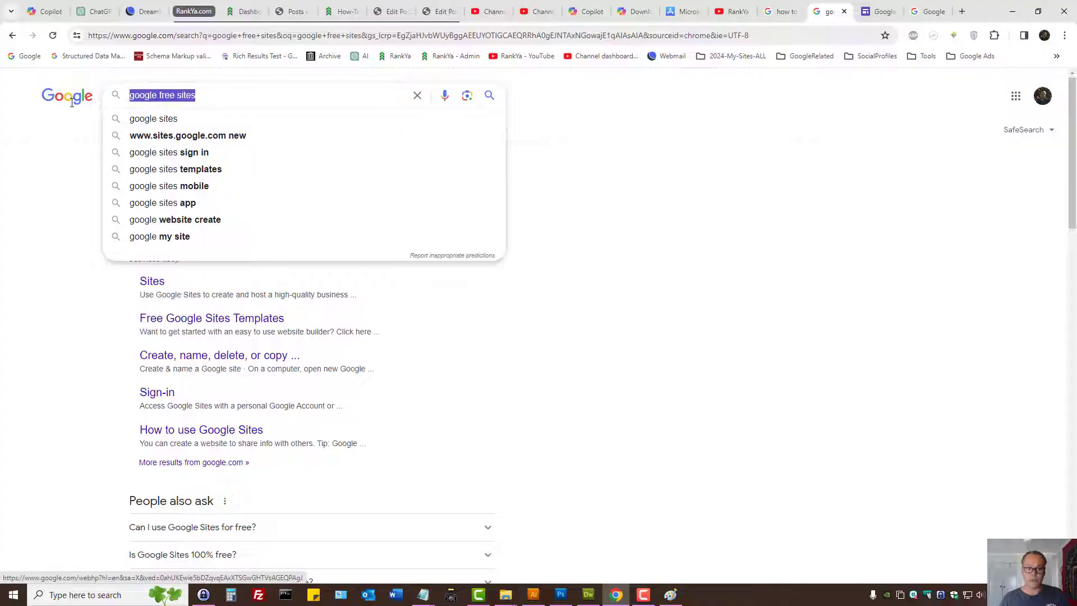
{"action": "left_click", "coordinate": [874, 10]}
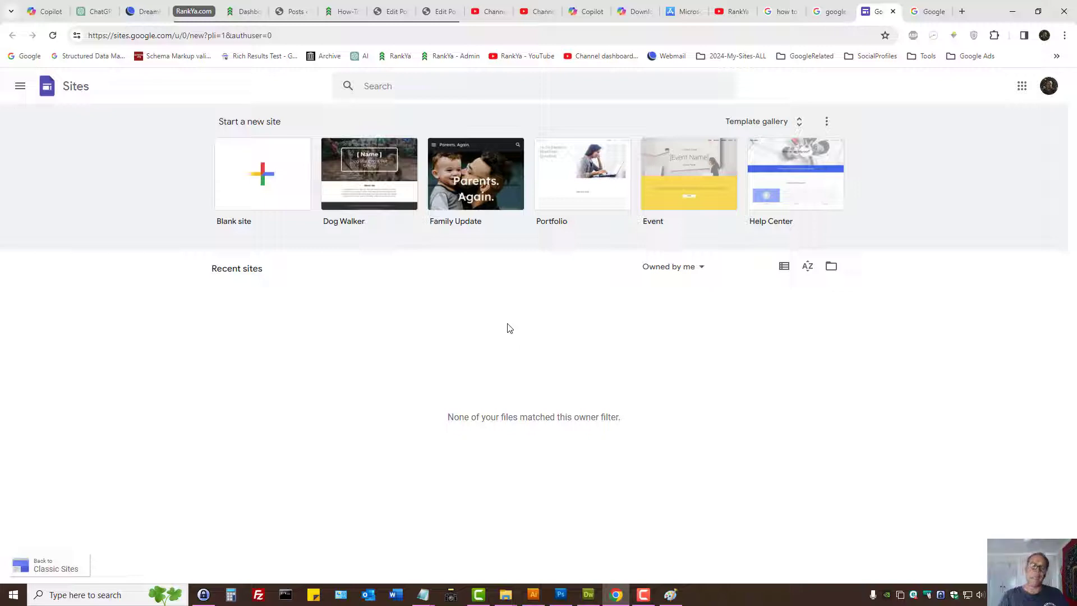
{"action": "left_click", "coordinate": [340, 11]}
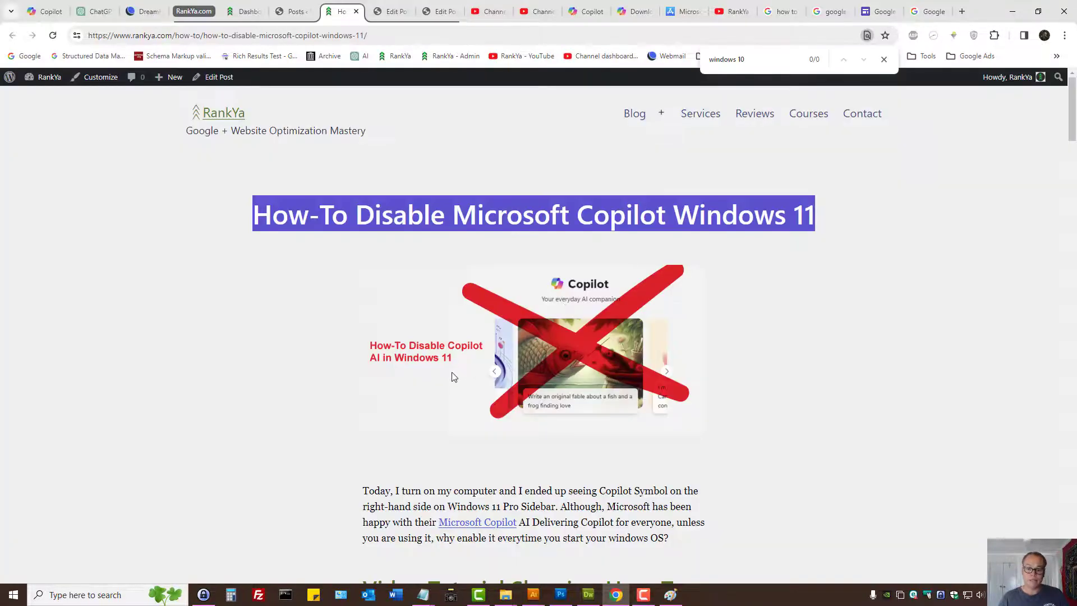
{"action": "scroll", "coordinate": [453, 377], "scroll_direction": "down", "scroll_amount": 3}
{"action": "scroll", "coordinate": [450, 376], "scroll_direction": "down", "scroll_amount": 3}
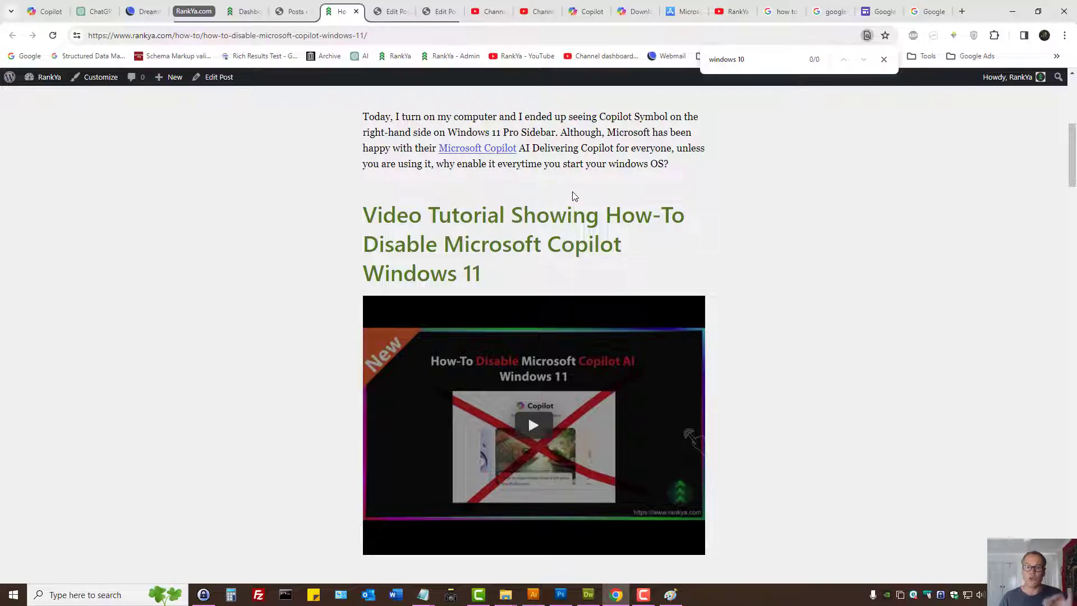
- Return to the video upload details and review the Shorts remixing options
{"action": "left_click", "coordinate": [536, 12]}
{"action": "scroll", "coordinate": [521, 385], "scroll_direction": "down", "scroll_amount": 3}
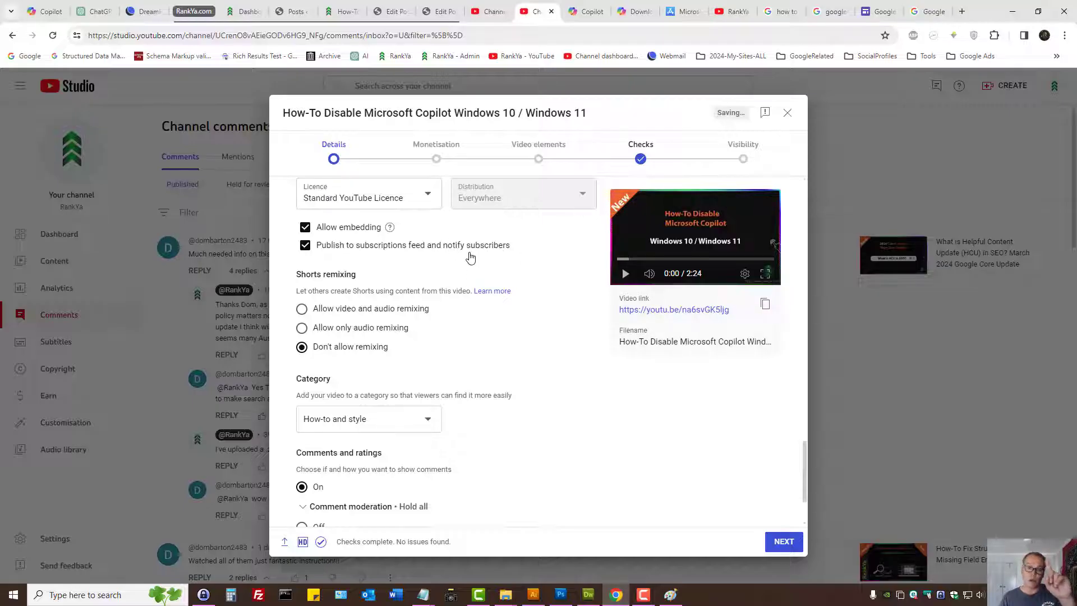
{"action": "triple_click", "coordinate": [322, 275]}
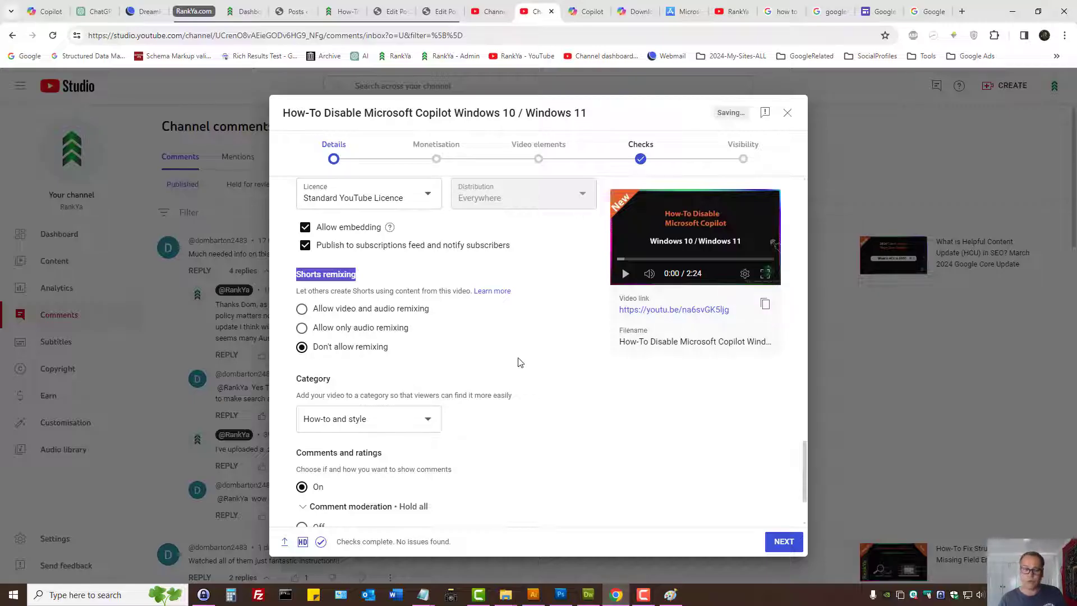
- Try Gaming as the video's category and set it back to How-to and style
{"action": "scroll", "coordinate": [519, 362], "scroll_direction": "down", "scroll_amount": 2}
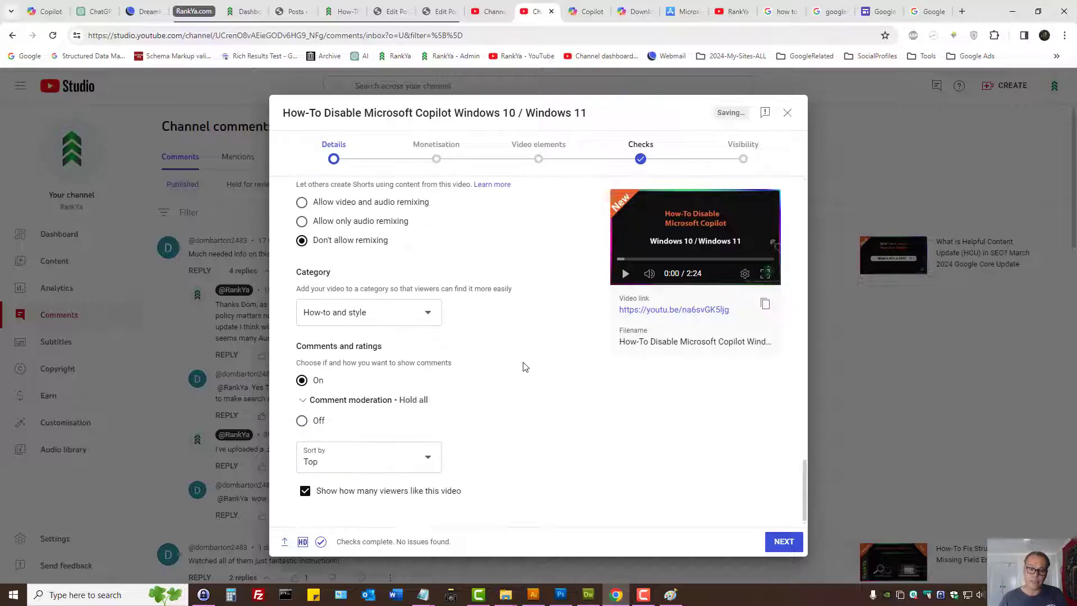
{"action": "left_click", "coordinate": [434, 312]}
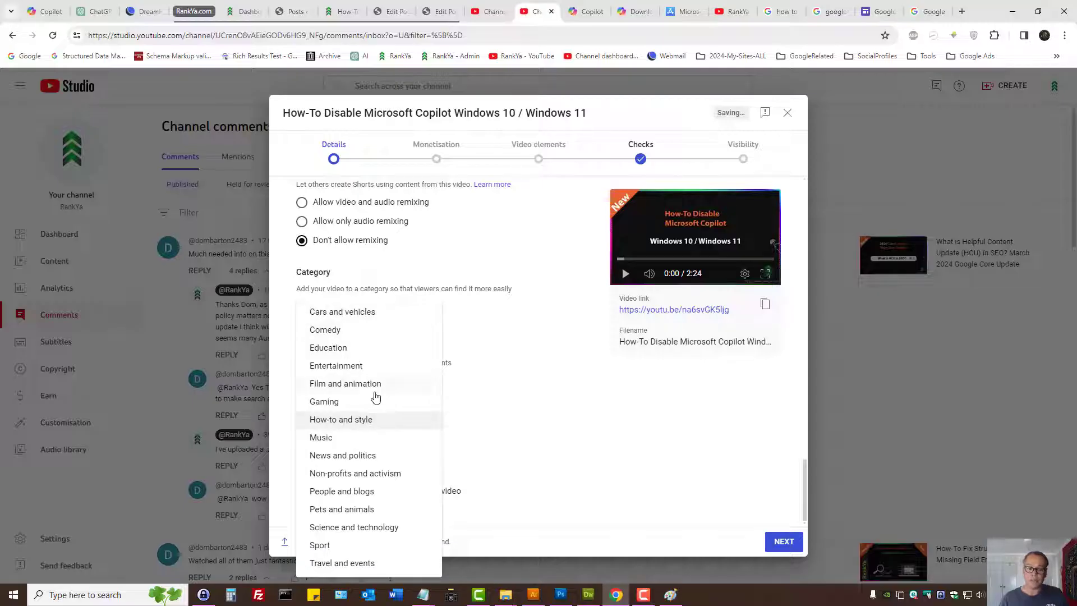
{"action": "left_click", "coordinate": [339, 404]}
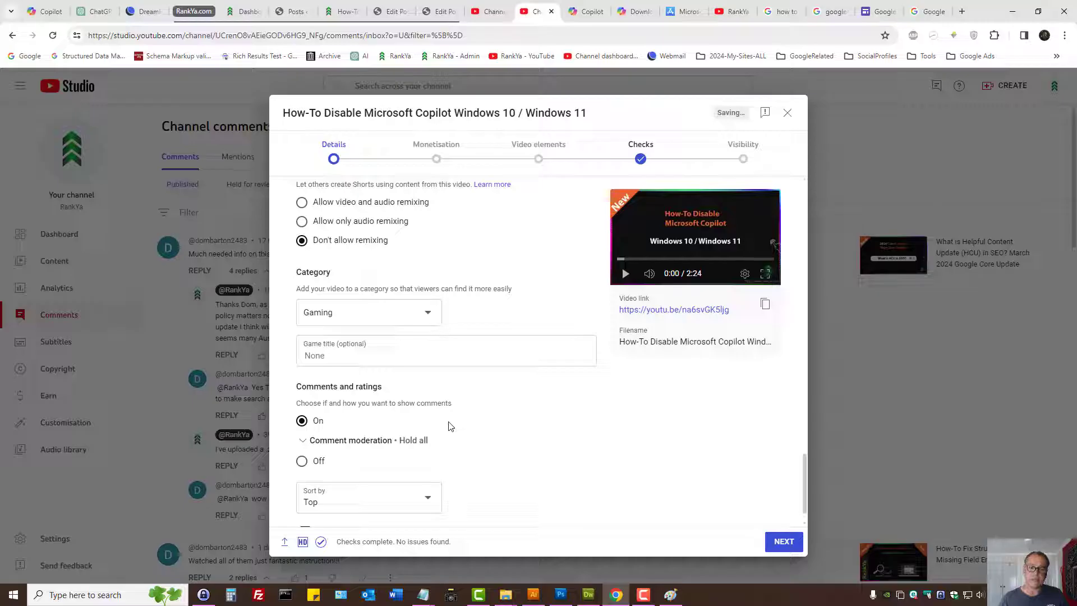
{"action": "left_click", "coordinate": [424, 324]}
{"action": "left_click", "coordinate": [355, 420]}
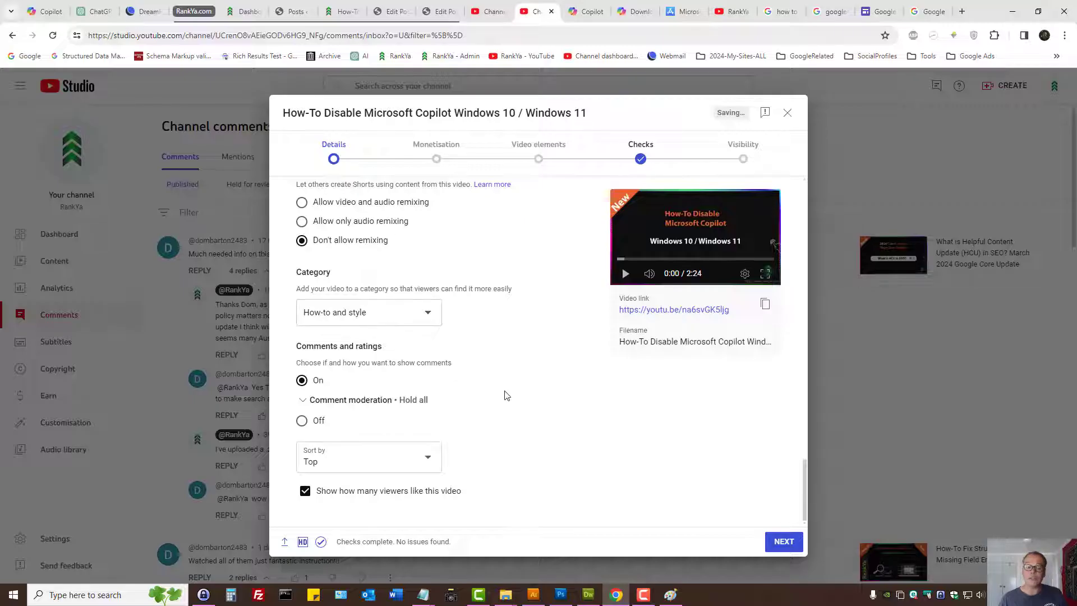
- Review the comments and ratings settings, proceed to the monetisation stage and turn monetisation on for the video
{"action": "left_click_drag", "start_coordinate": [282, 350], "coordinate": [395, 350]}
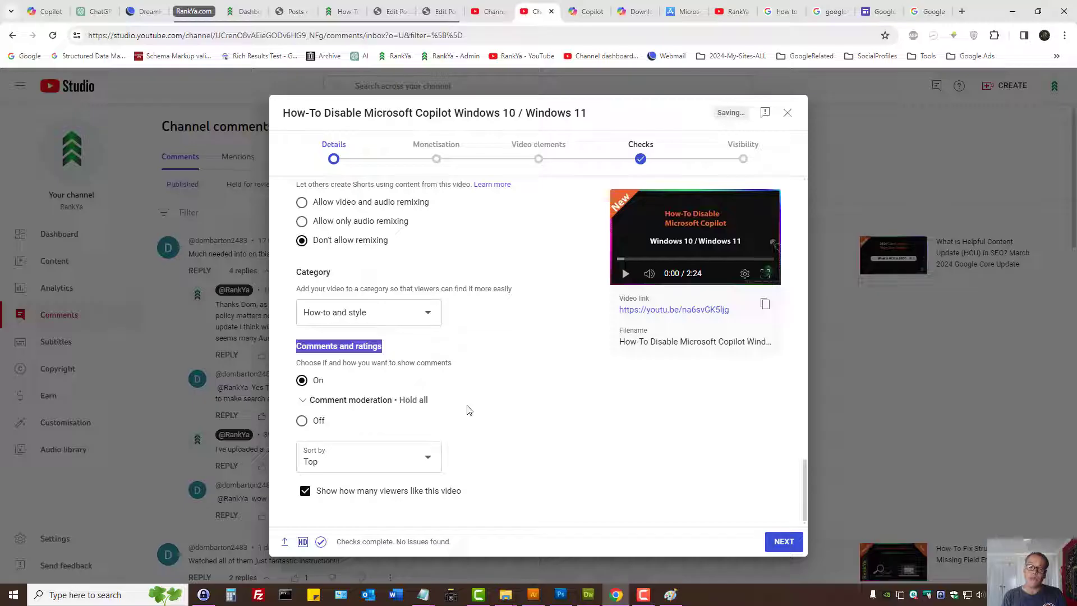
{"action": "left_click", "coordinate": [777, 544]}
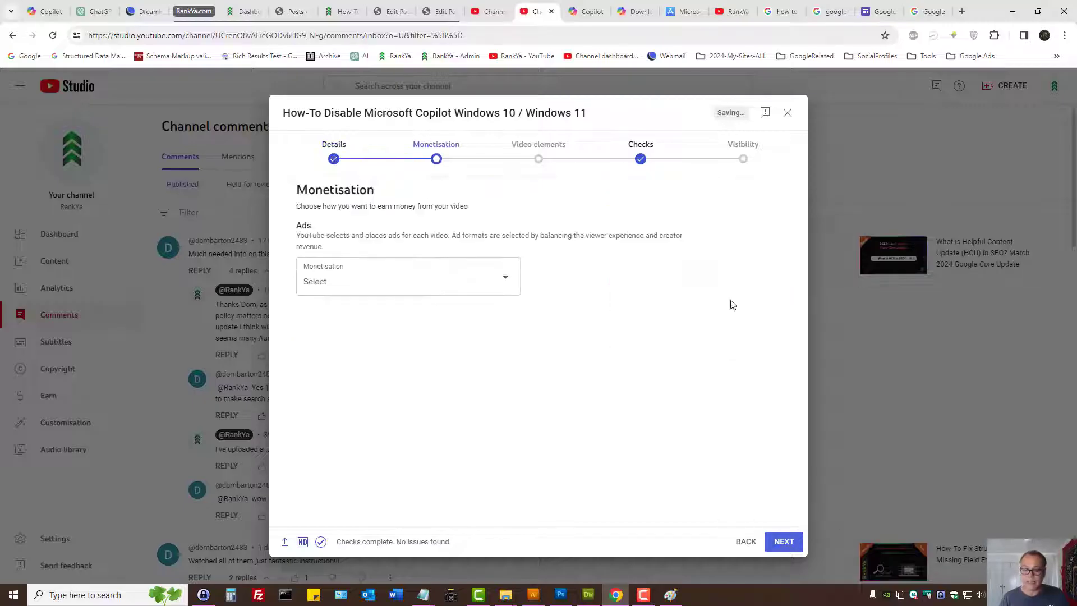
{"action": "left_click", "coordinate": [406, 279]}
{"action": "left_click", "coordinate": [315, 274]}
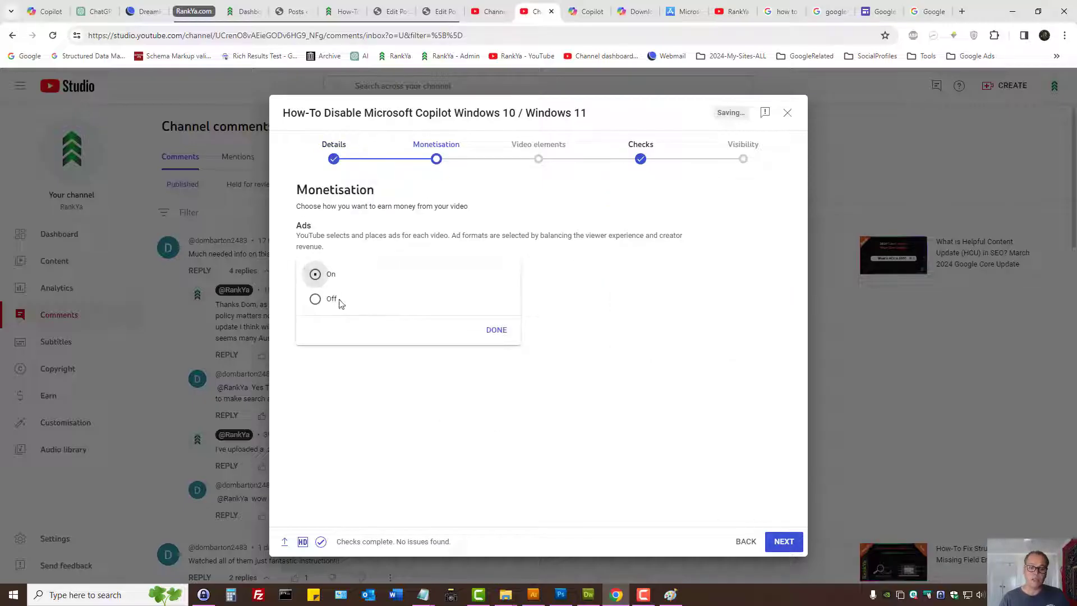
{"action": "left_click", "coordinate": [496, 330]}
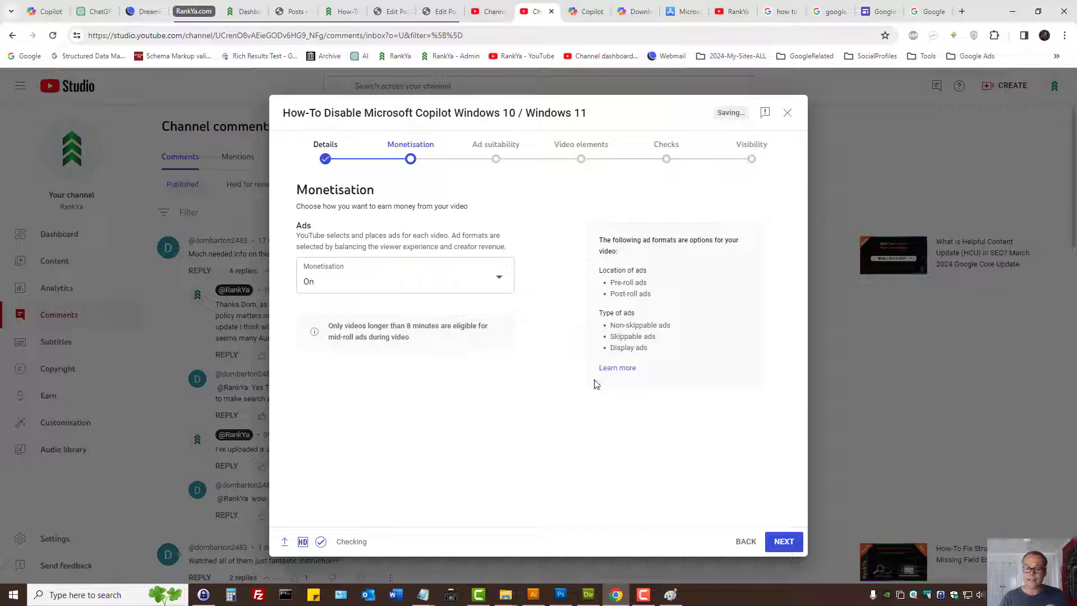
- Continue to the ad suitability stage and declare that none of the listed content types apply to the video
{"action": "left_click", "coordinate": [781, 542]}
{"action": "scroll", "coordinate": [392, 482], "scroll_direction": "down", "scroll_amount": 10}
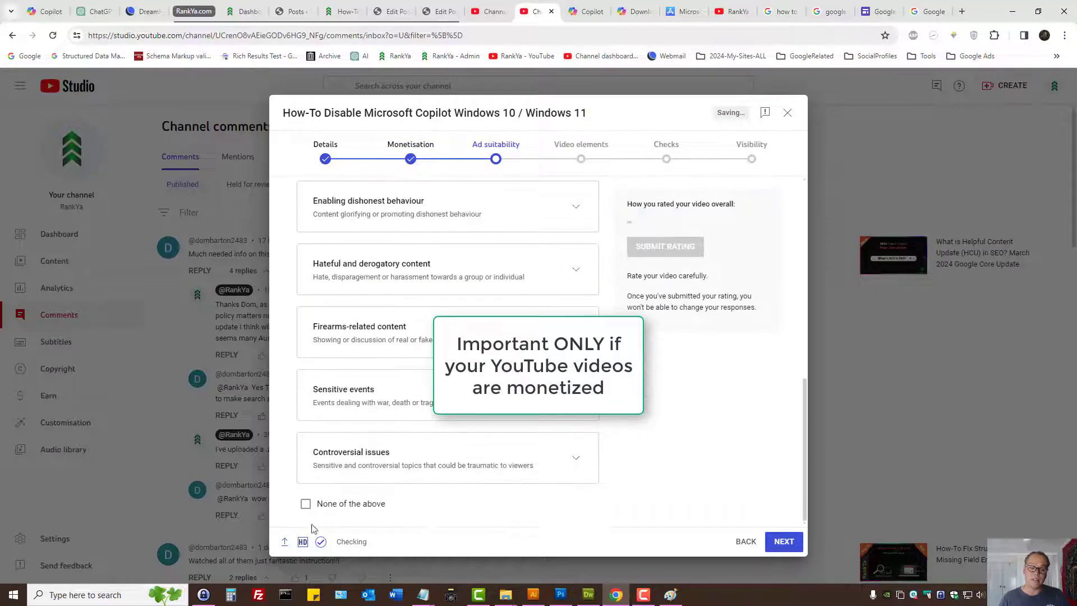
{"action": "left_click", "coordinate": [305, 504]}
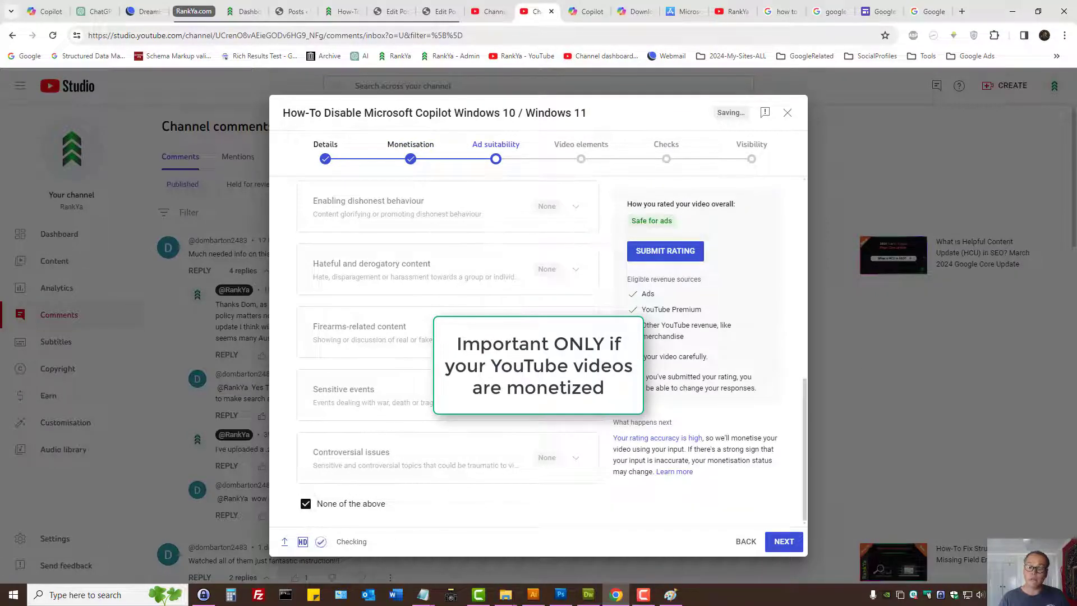
- Review the ad suitability declaration, submit the video's rating and continue to the video elements stage
{"action": "scroll", "coordinate": [307, 240], "scroll_direction": "up", "scroll_amount": 10}
{"action": "triple_click", "coordinate": [321, 240]}
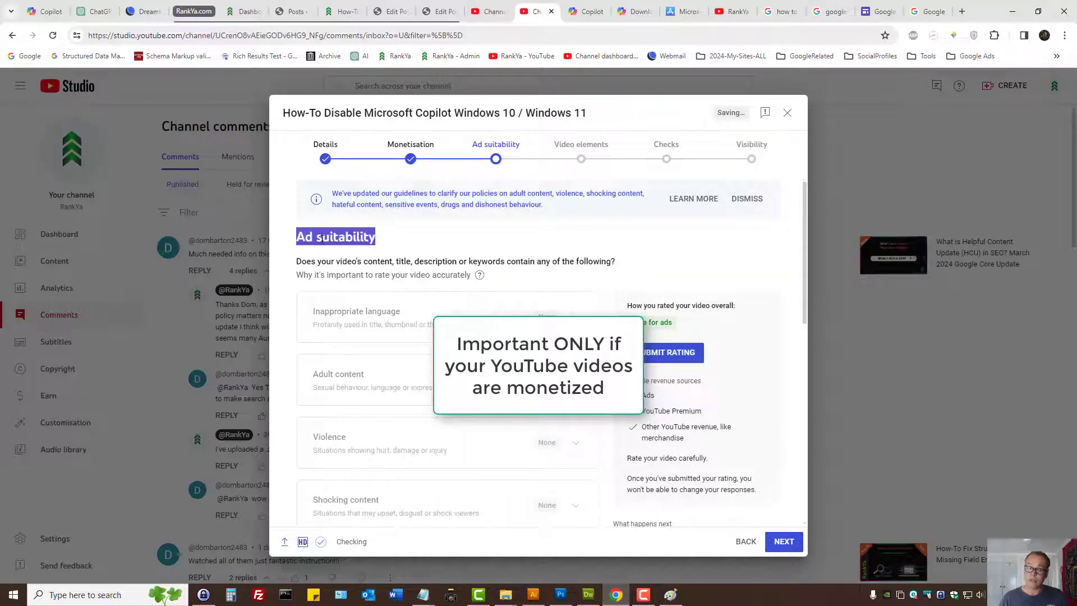
{"action": "scroll", "coordinate": [440, 464], "scroll_direction": "down", "scroll_amount": 10}
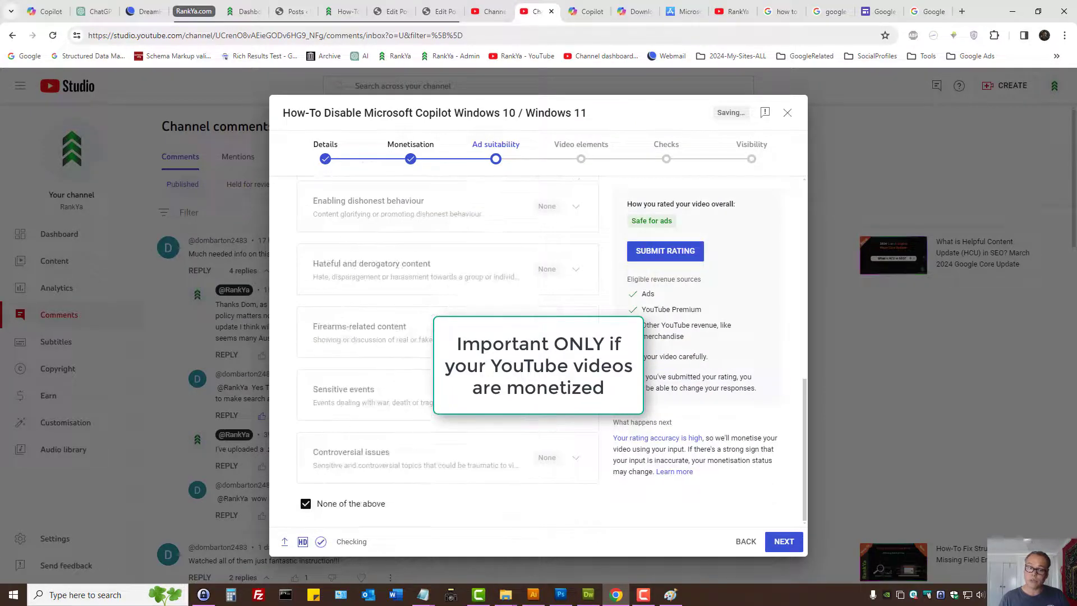
{"action": "left_click", "coordinate": [659, 257]}
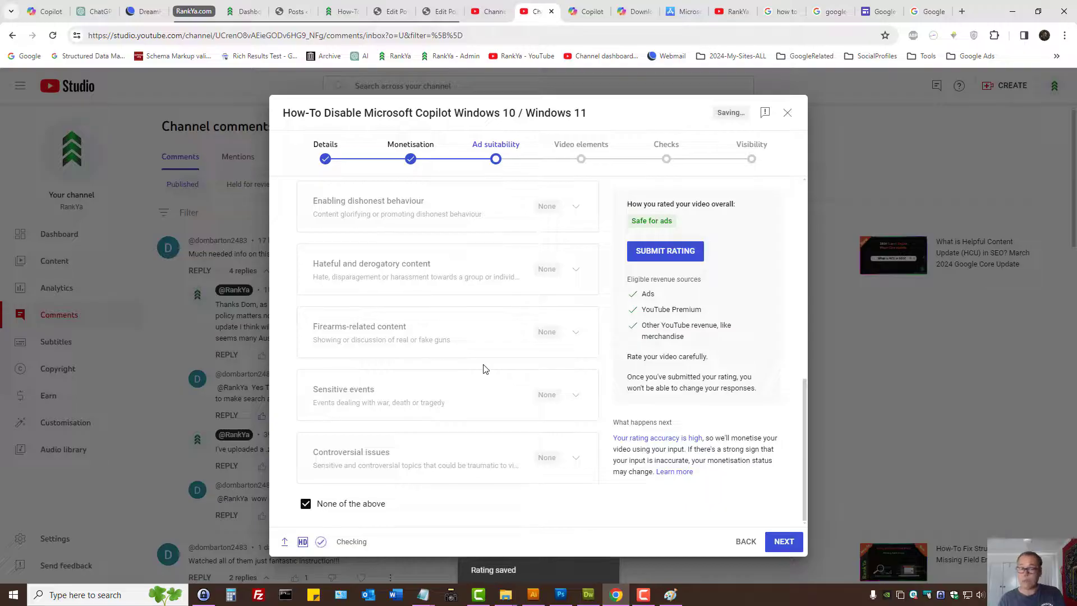
{"action": "left_click", "coordinate": [687, 259]}
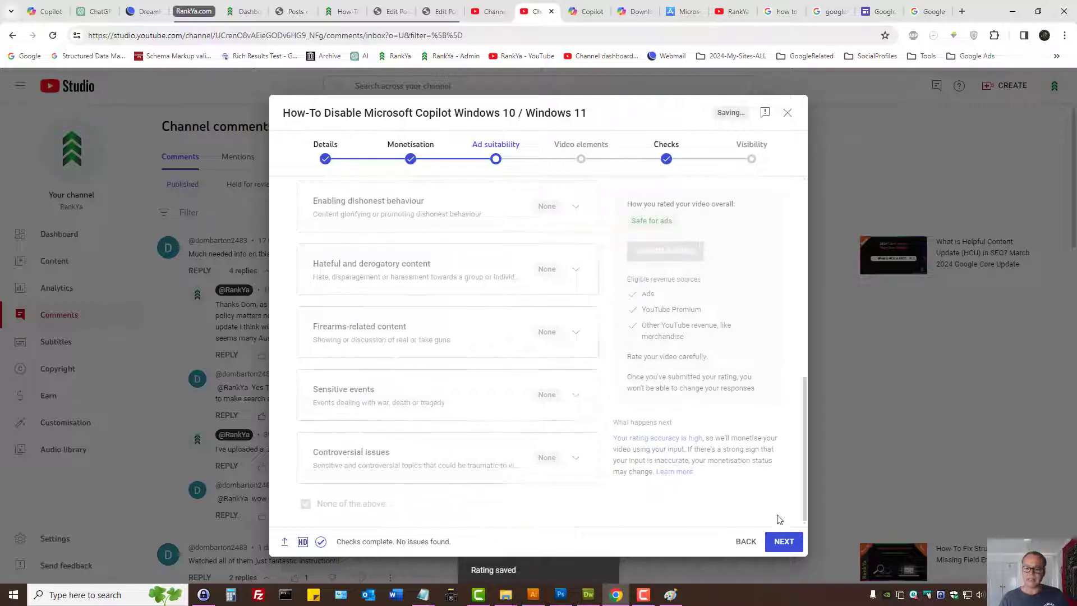
{"action": "left_click", "coordinate": [784, 541]}
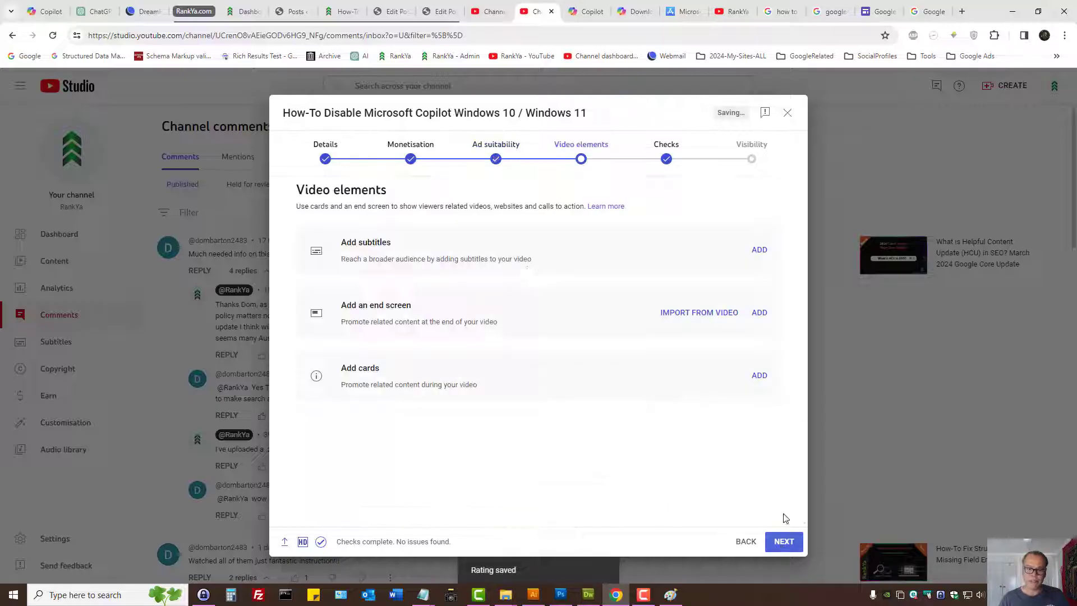
- Try an imported end screen with the video element starting at 2:06:25 and the subscribe element at 2:05:00, and discard the changes
{"action": "left_click", "coordinate": [674, 315]}
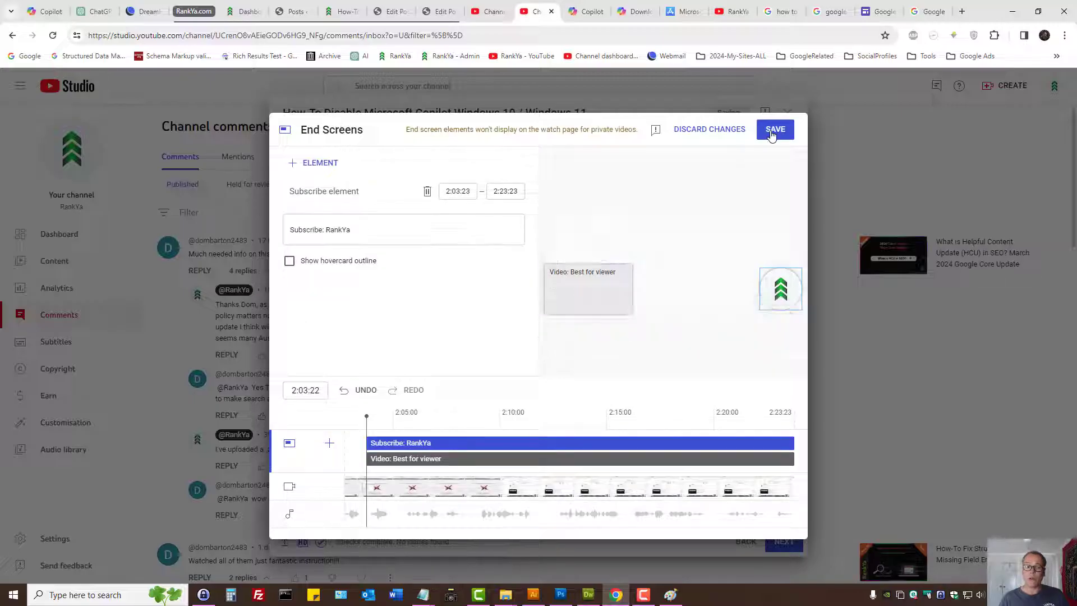
{"action": "left_click", "coordinate": [593, 280]}
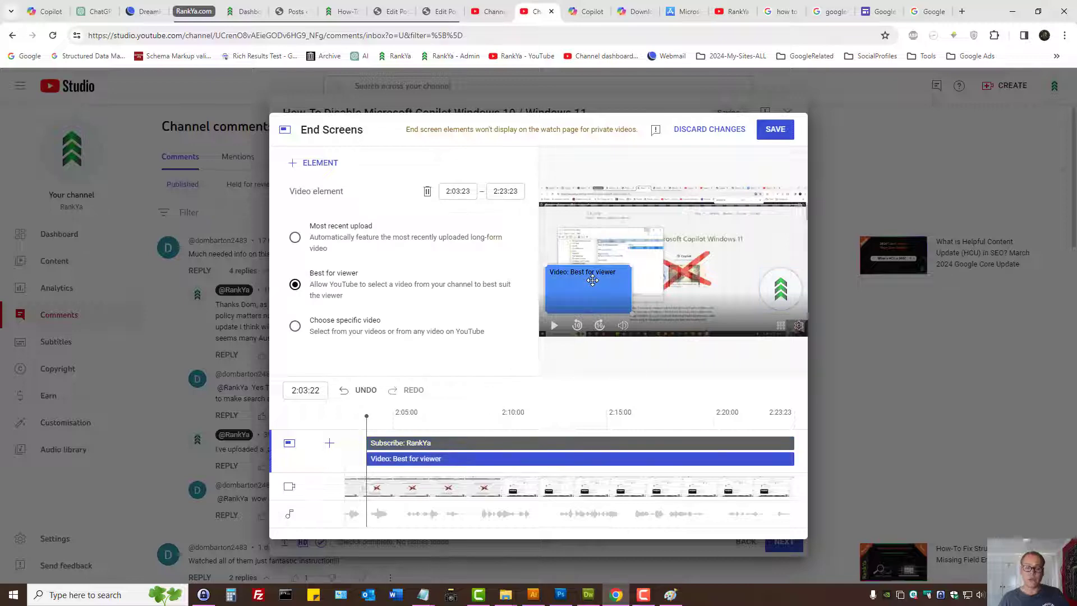
{"action": "left_click", "coordinate": [780, 288]}
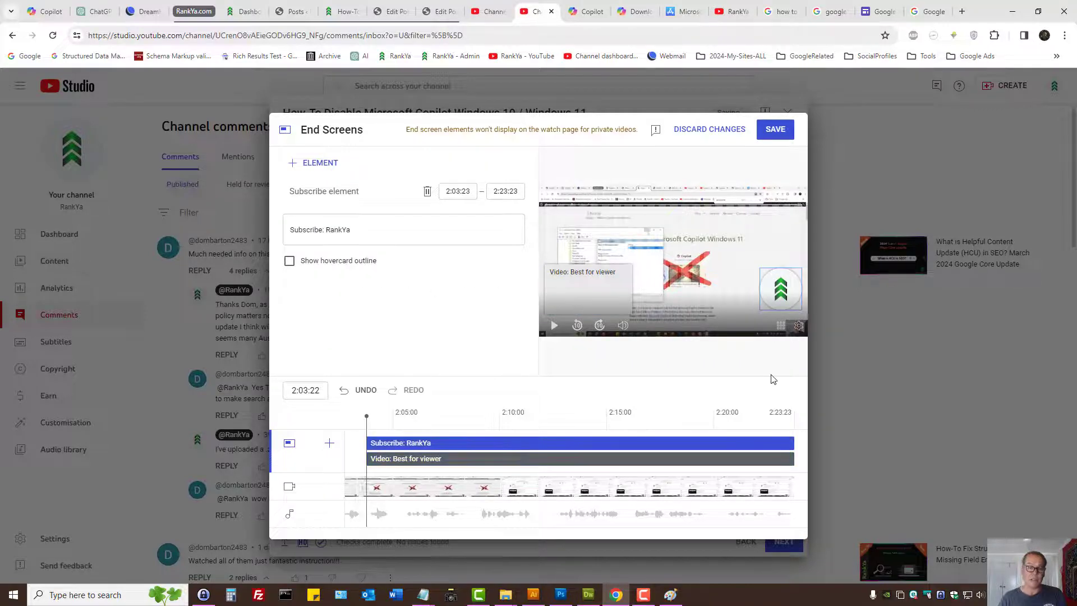
{"action": "left_click", "coordinate": [370, 460]}
{"action": "left_click_drag", "start_coordinate": [366, 459], "coordinate": [432, 460]}
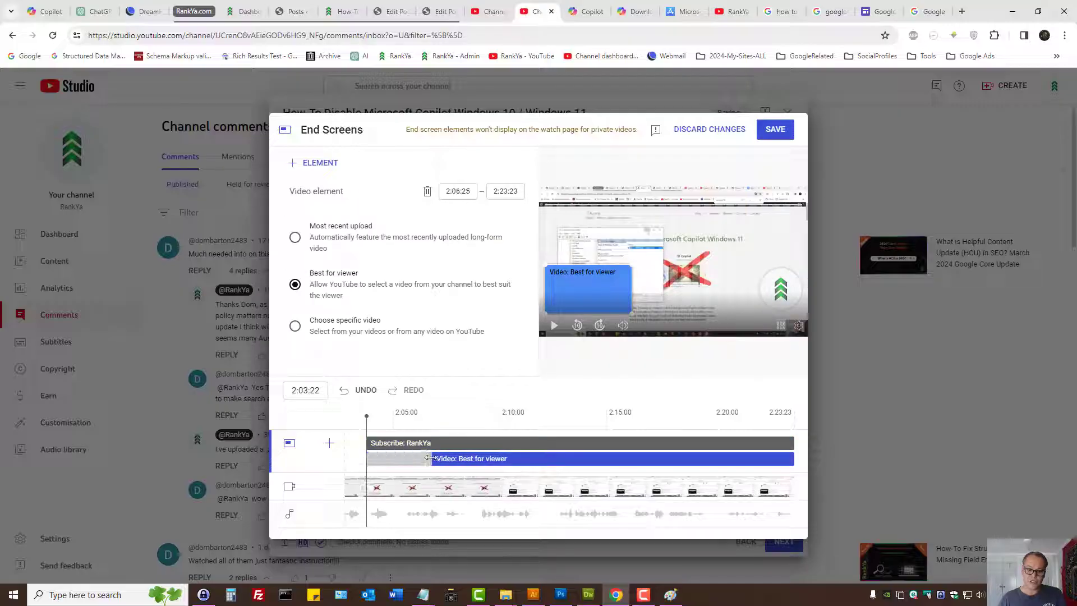
{"action": "left_click_drag", "start_coordinate": [366, 444], "coordinate": [391, 443]}
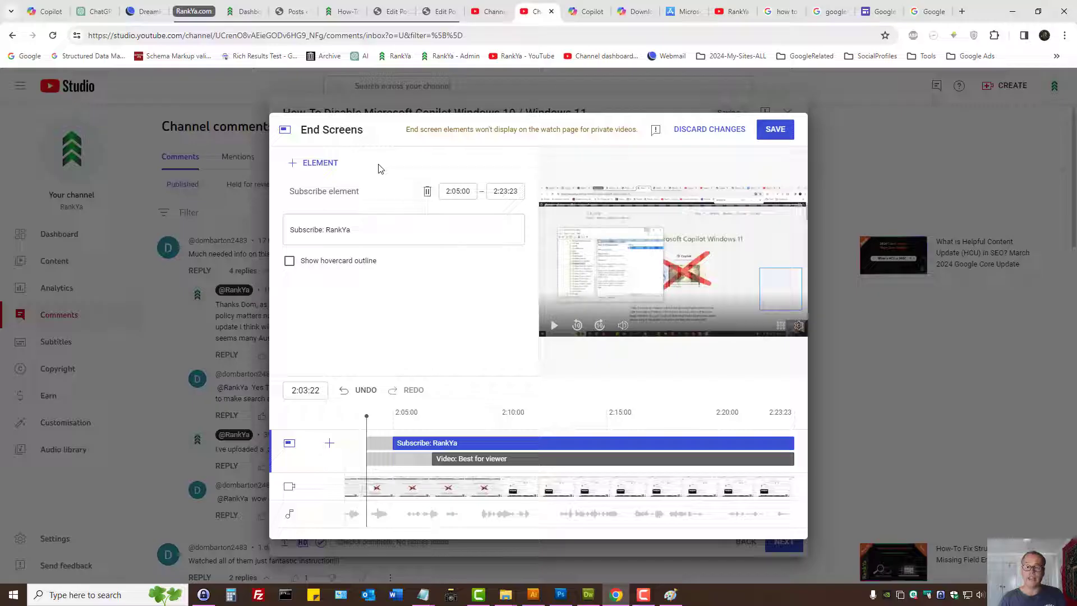
{"action": "left_click", "coordinate": [711, 132]}
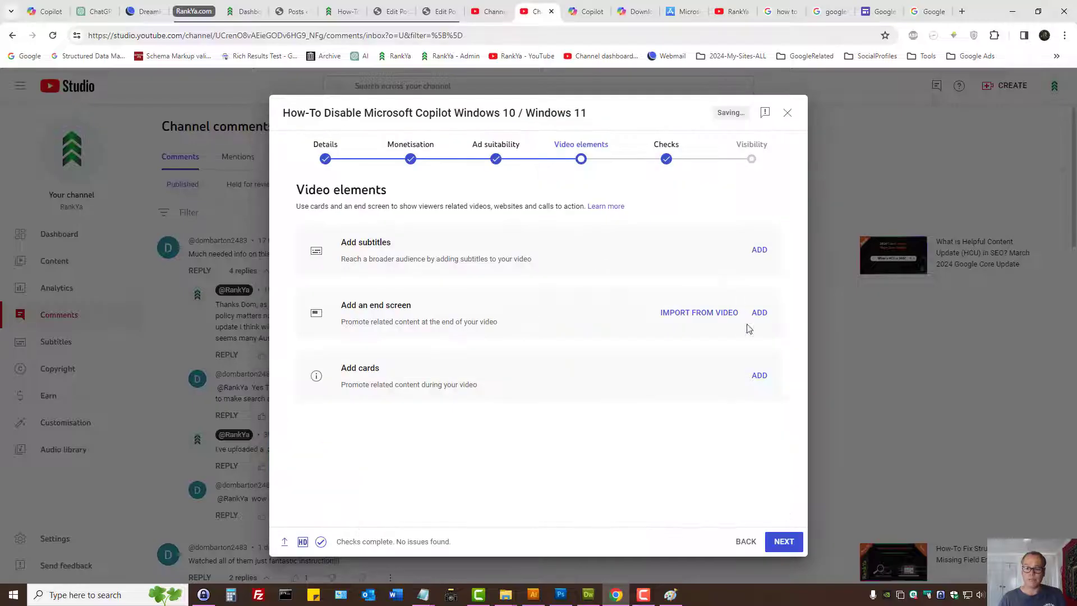
- Import the end screen from the latest video, save it and open the video's cards editor
{"action": "left_click", "coordinate": [695, 314]}
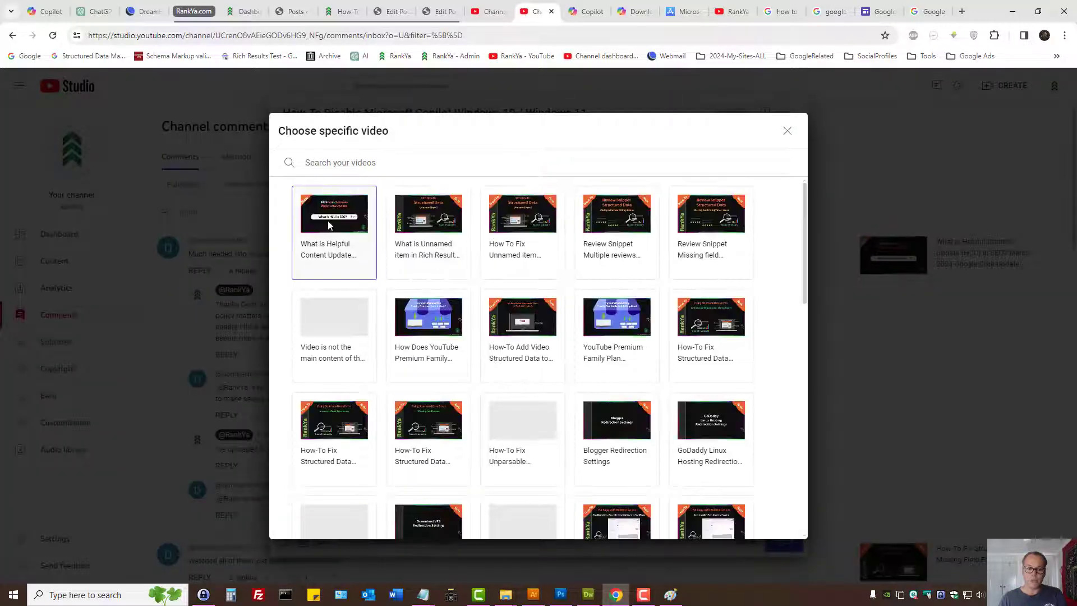
{"action": "left_click", "coordinate": [788, 131]}
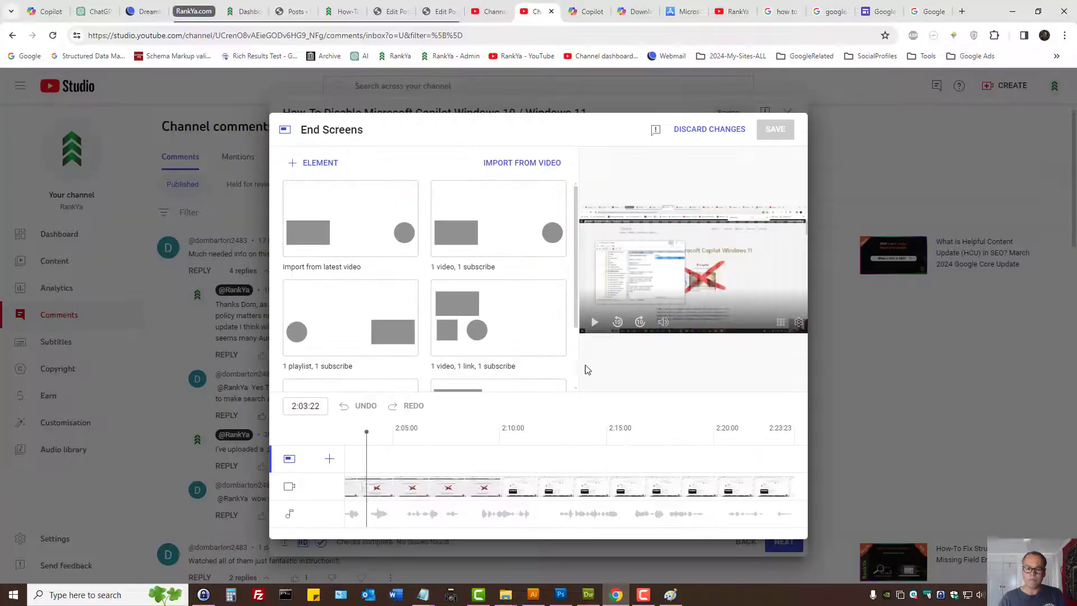
{"action": "left_click", "coordinate": [352, 221]}
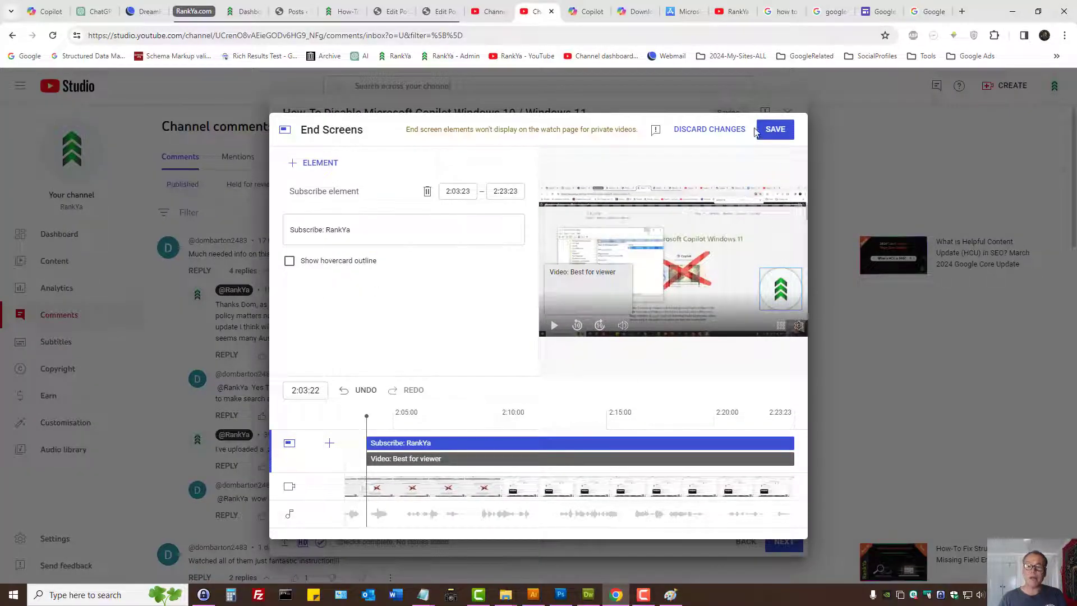
{"action": "left_click", "coordinate": [777, 140]}
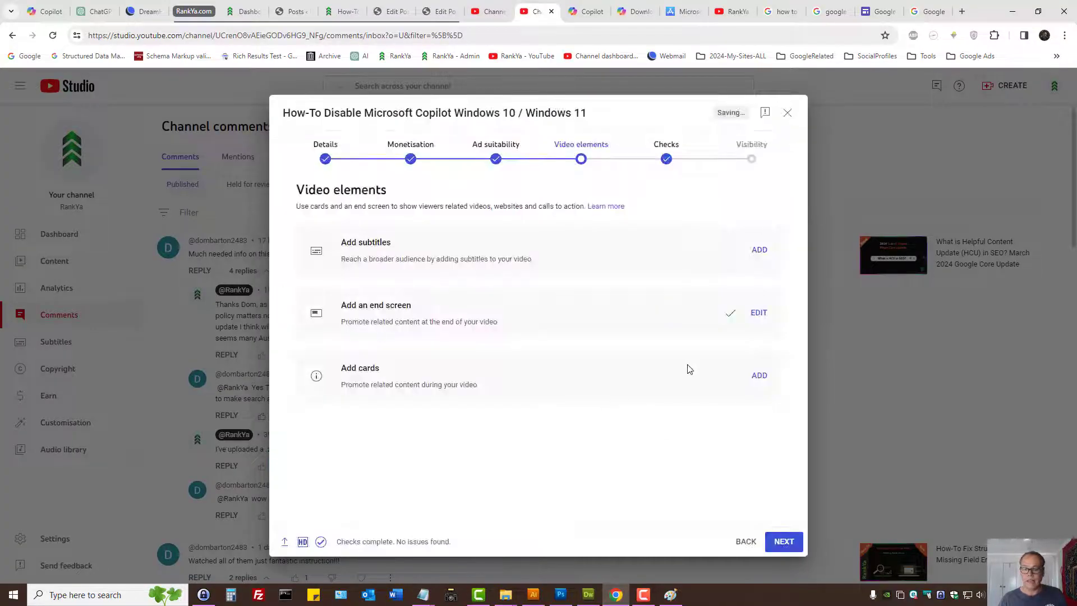
{"action": "left_click", "coordinate": [759, 375]}
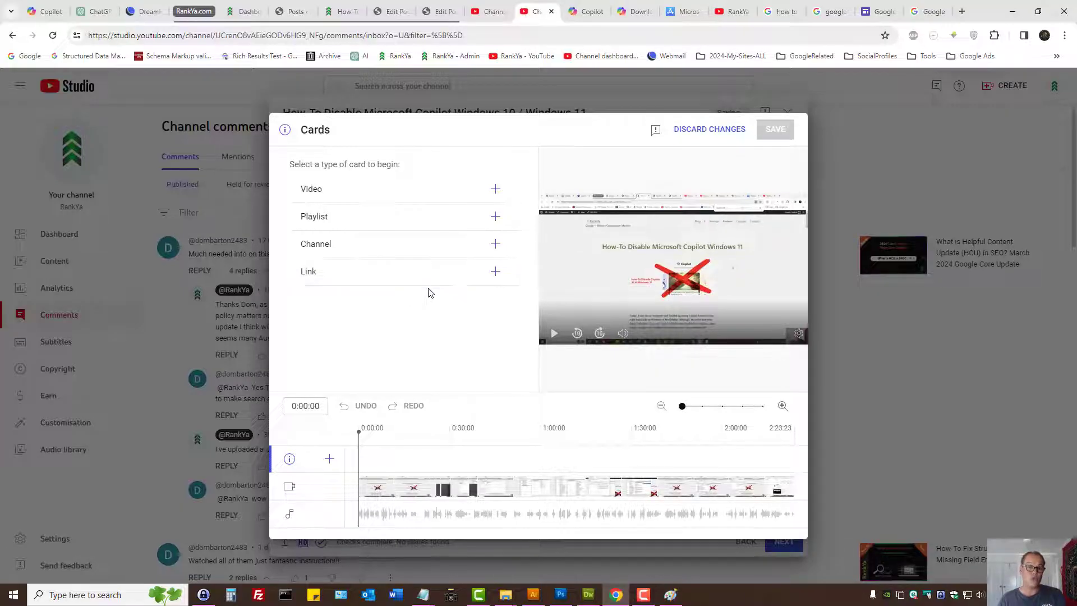
- Try a video card for "What is Helpful Content Update (HCU) in SEO?" and delete it
{"action": "left_click", "coordinate": [445, 191]}
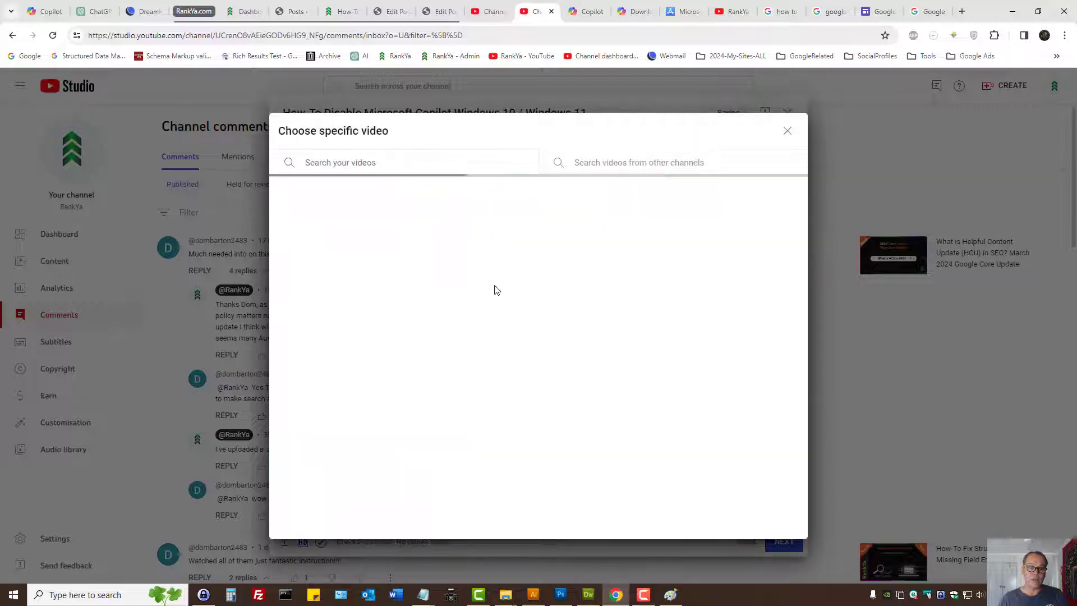
{"action": "left_click", "coordinate": [349, 242]}
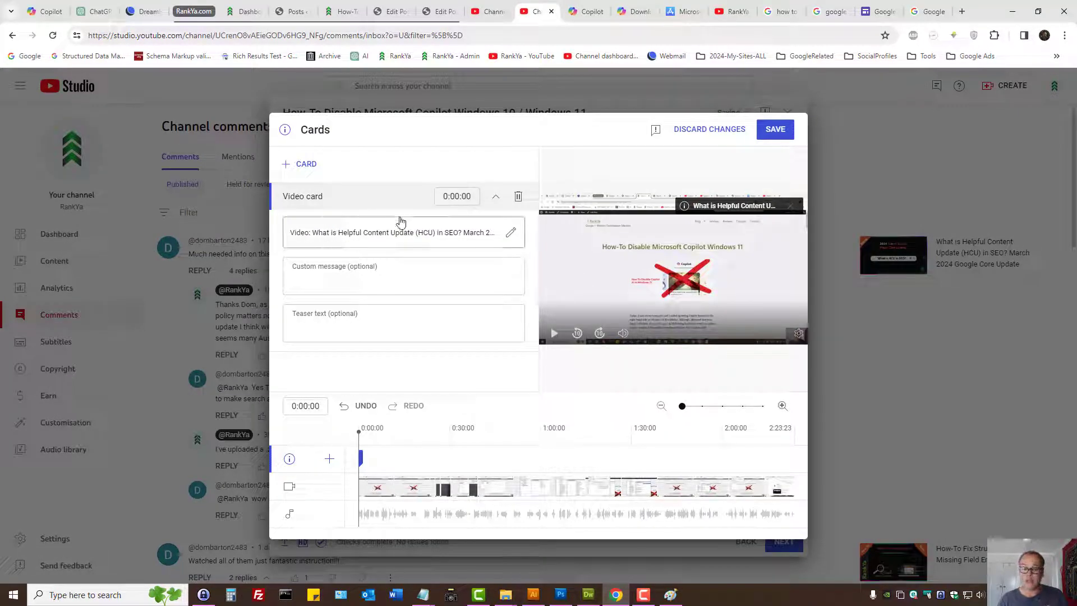
{"action": "left_click", "coordinate": [512, 206]}
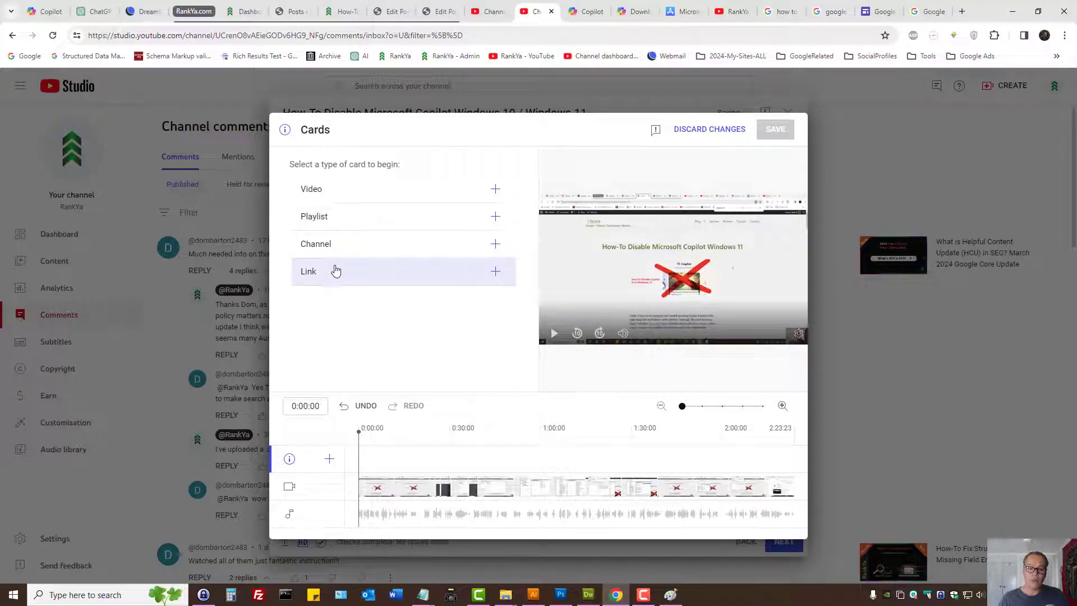
- Start a link card and copy the address of the Courses page from the RankYa website
{"action": "left_click", "coordinate": [338, 271]}
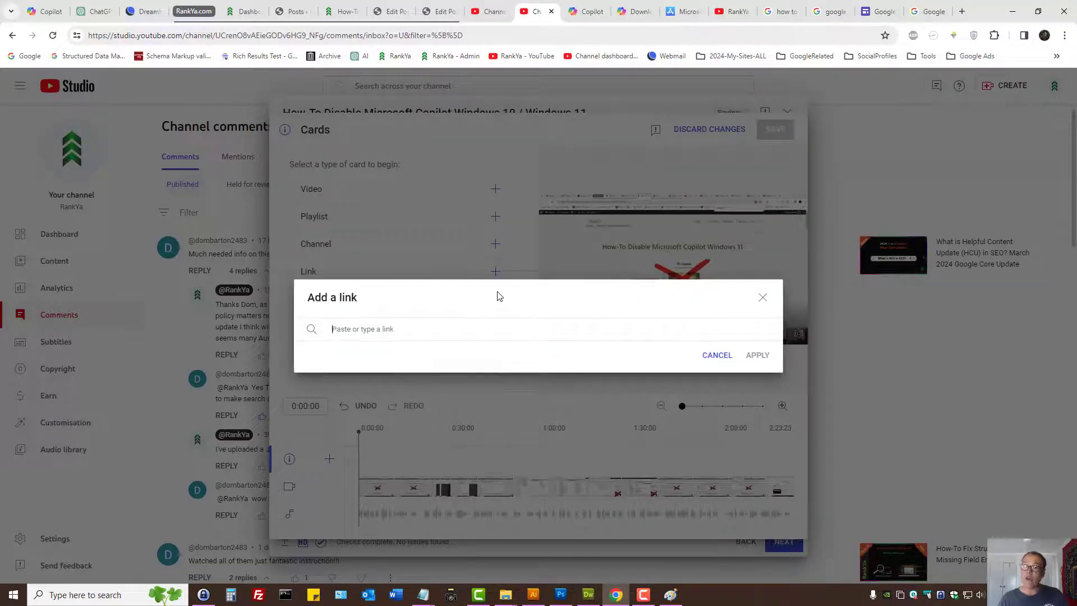
{"action": "left_click", "coordinate": [343, 12]}
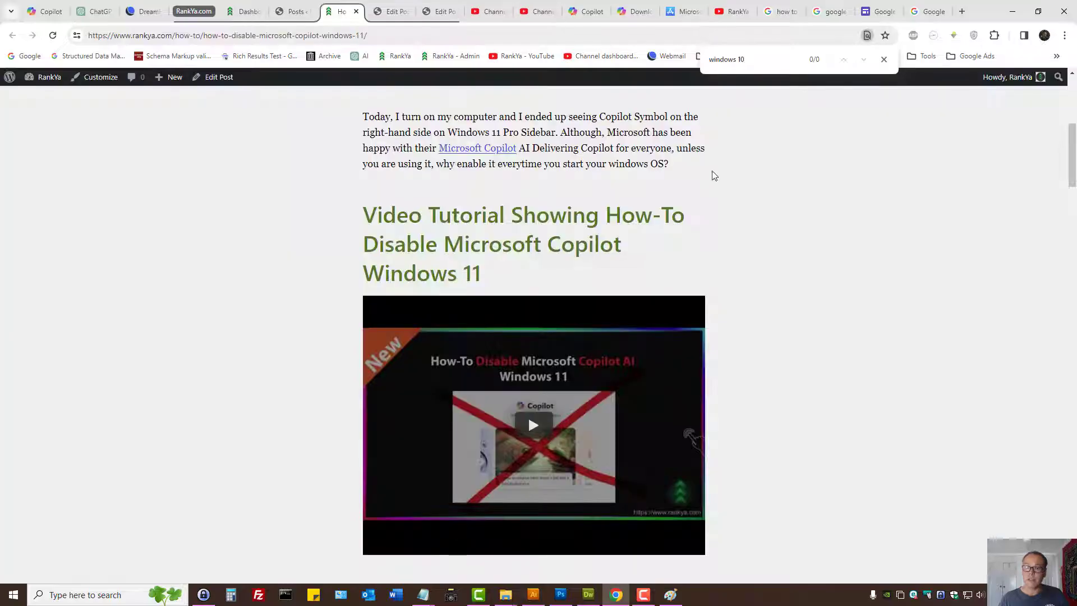
{"action": "scroll", "coordinate": [527, 415], "scroll_direction": "up", "scroll_amount": 9, "text": "ctrl"}
{"action": "scroll", "coordinate": [807, 115], "scroll_direction": "down", "scroll_amount": 9, "text": "ctrl"}
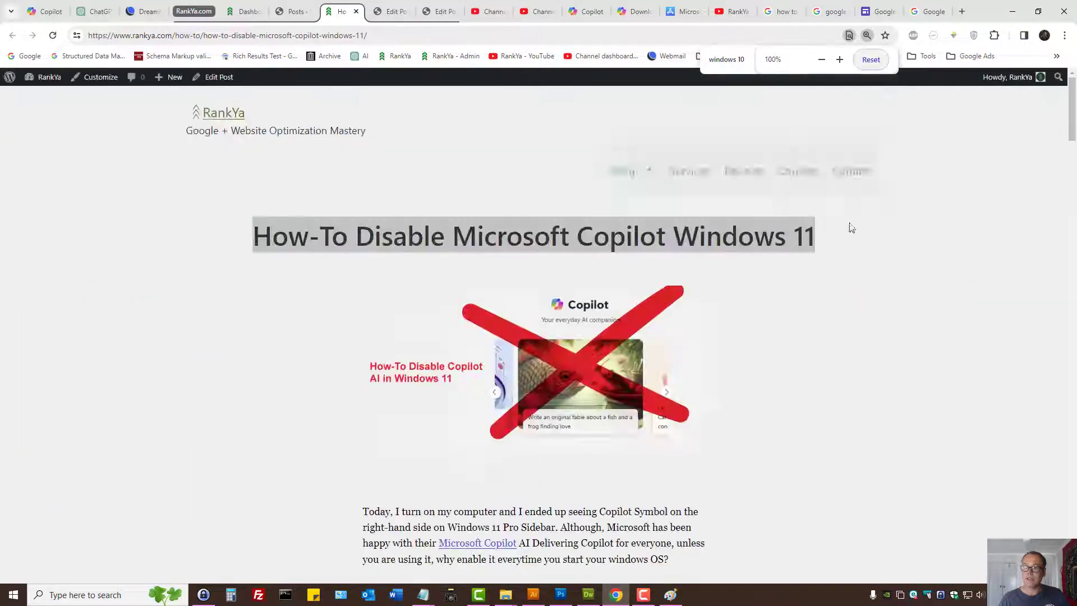
{"action": "middle_click", "coordinate": [809, 115]}
{"action": "left_click", "coordinate": [373, 11]}
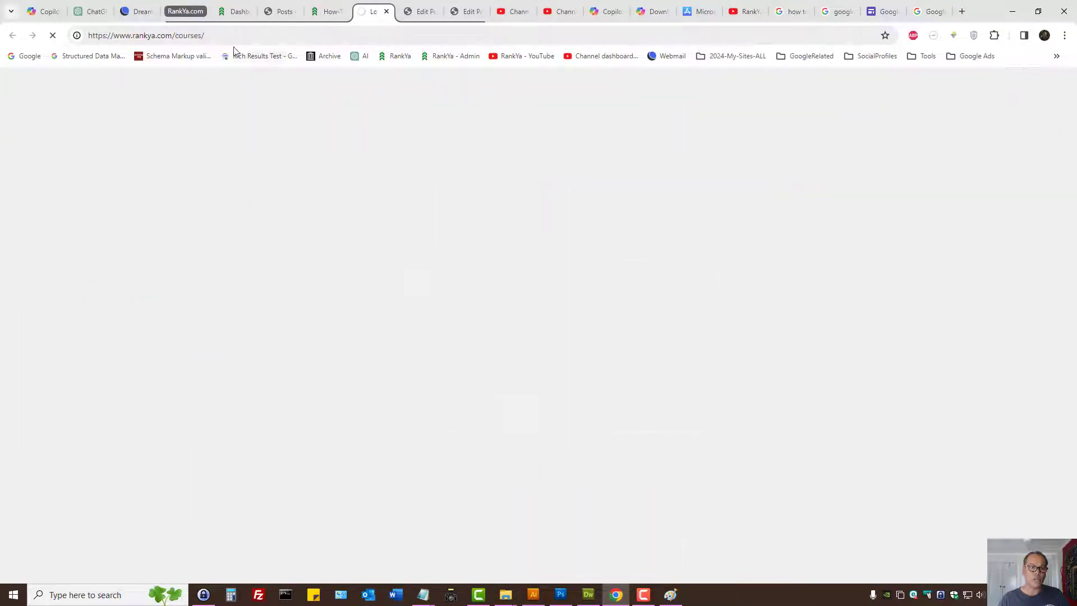
{"action": "right_click", "coordinate": [154, 35]}
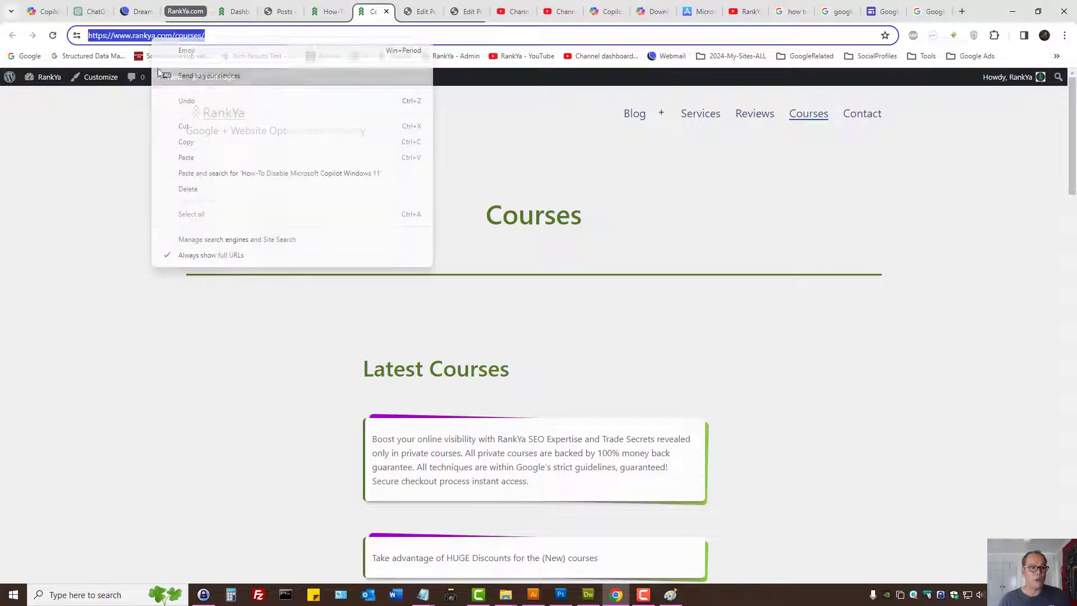
{"action": "left_click", "coordinate": [185, 142]}
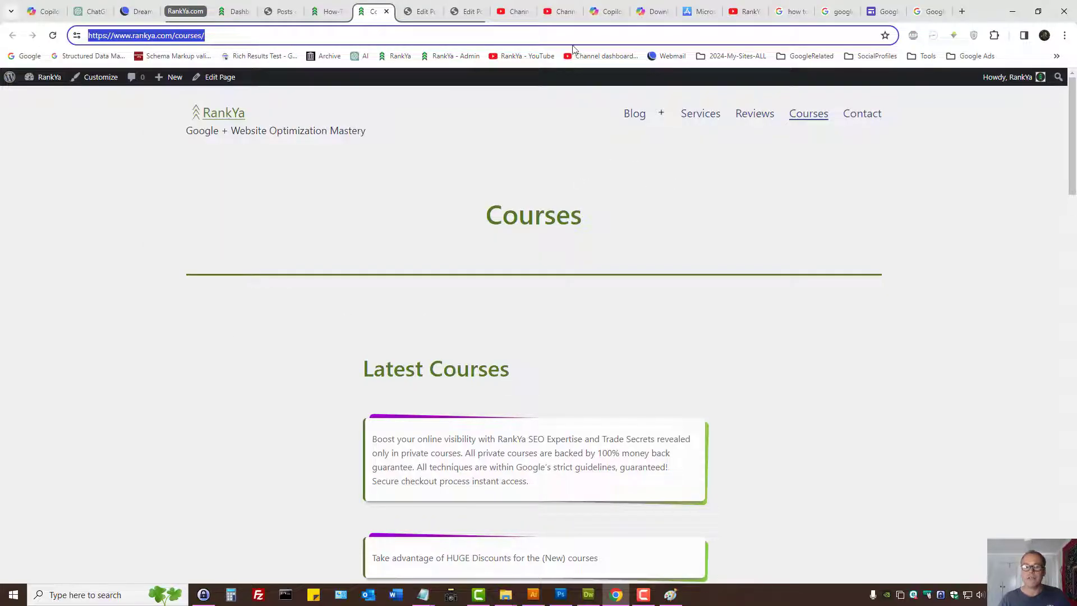
{"action": "left_click", "coordinate": [561, 11]}
{"action": "type", "text": "https://www.rankya.com/courses/"}
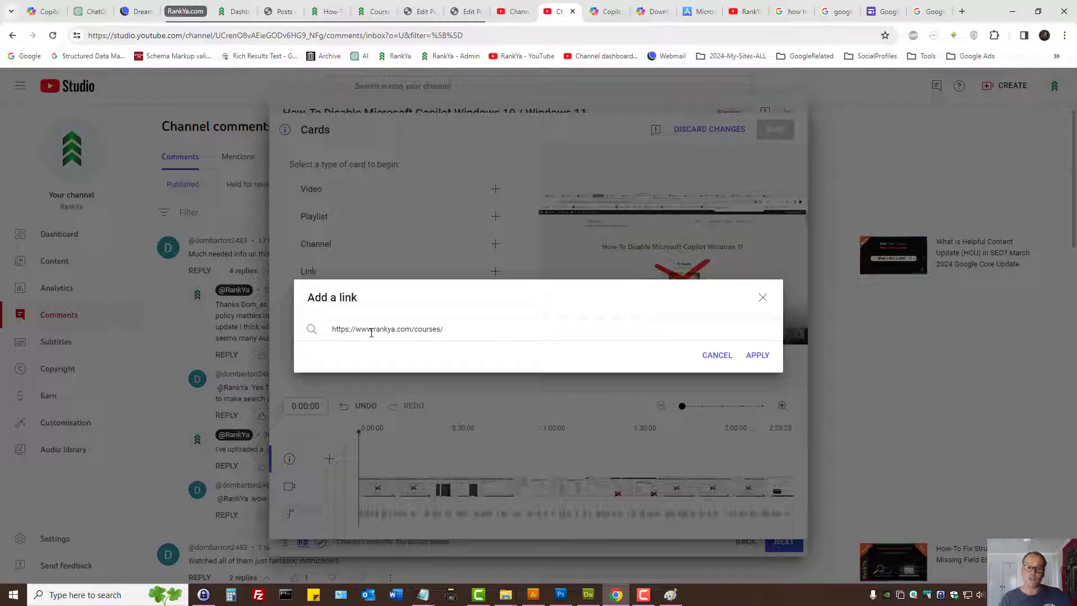
{"action": "left_click", "coordinate": [757, 355]}
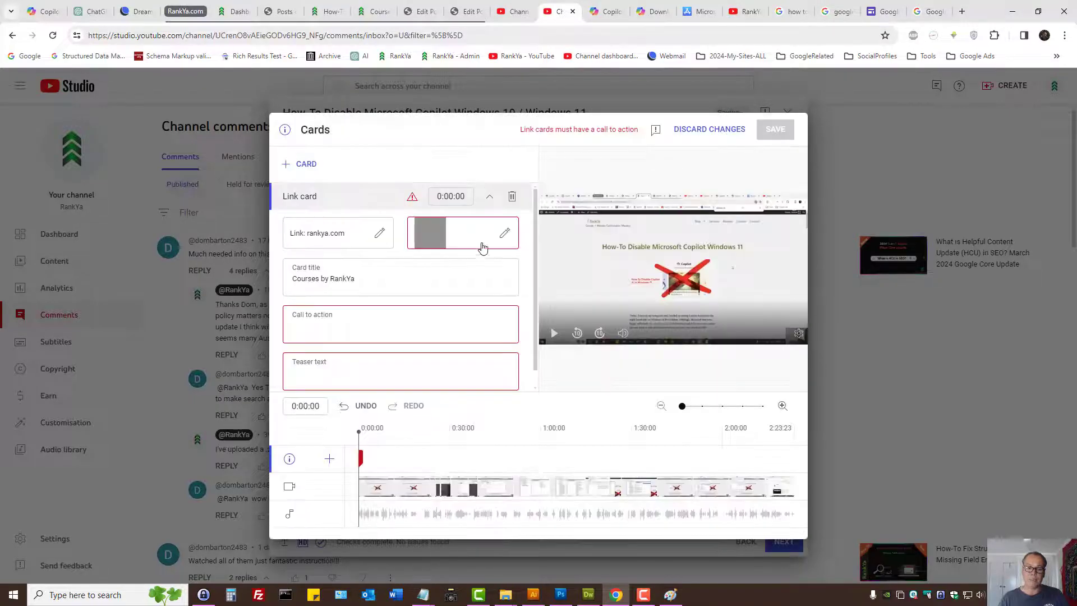
- Set the link card's image to the picture offered from the linked site
{"action": "left_click", "coordinate": [505, 234]}
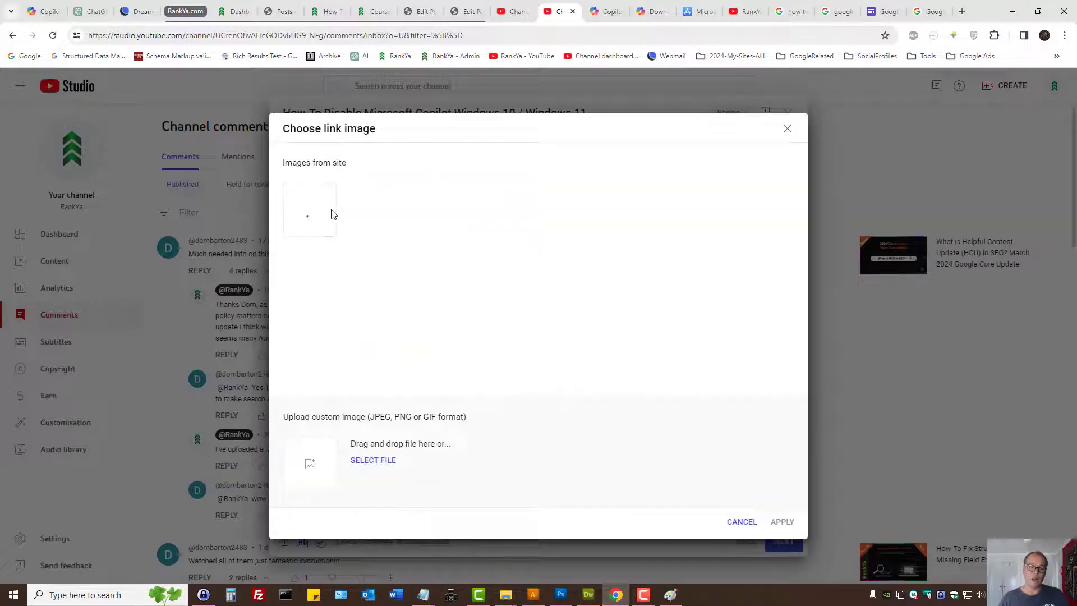
{"action": "left_click", "coordinate": [315, 220]}
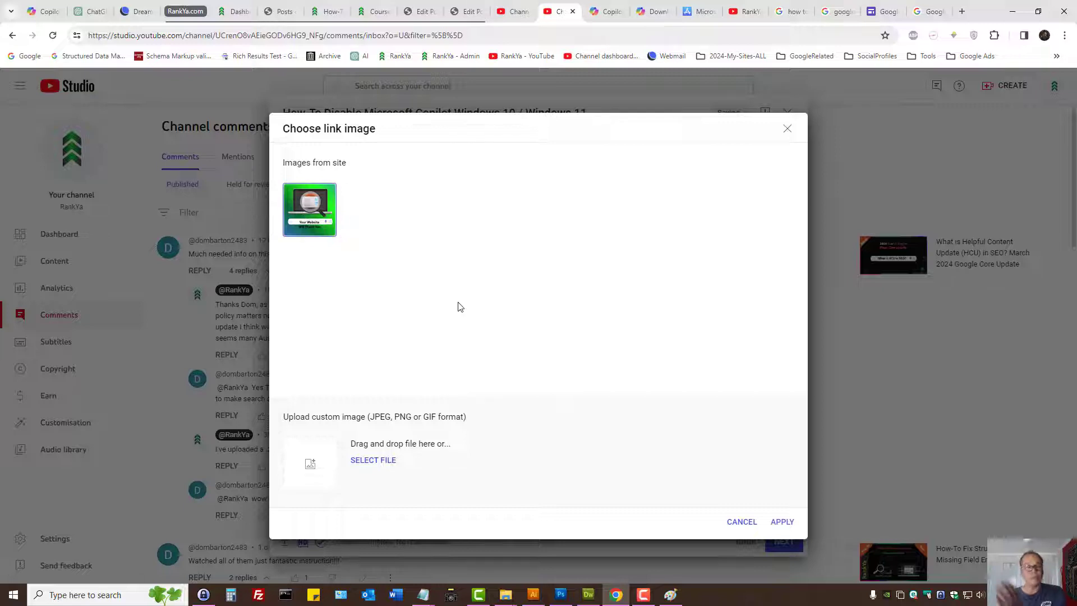
{"action": "left_click", "coordinate": [782, 522]}
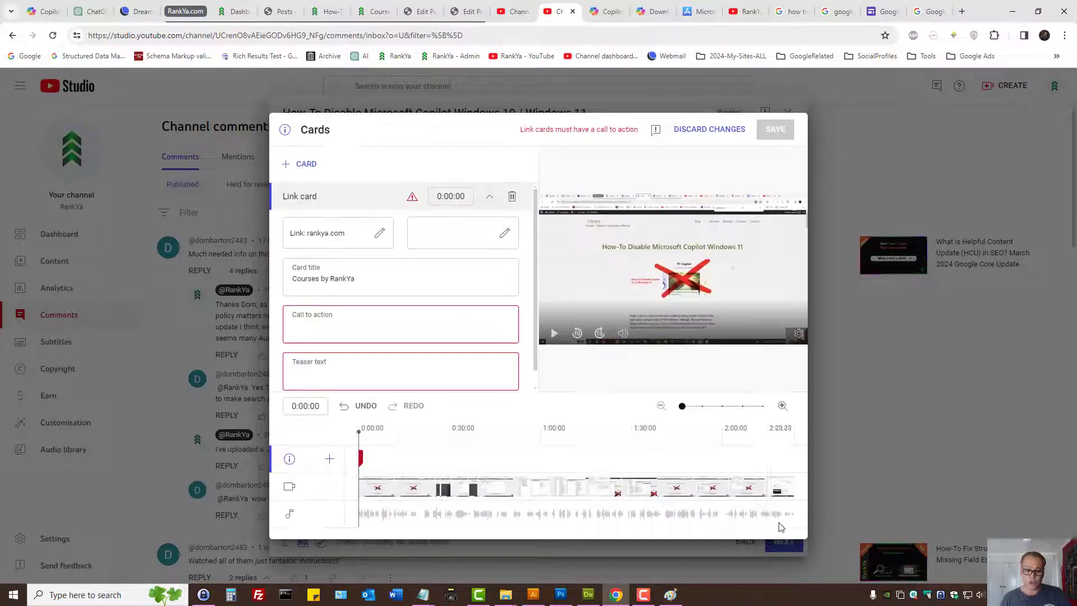
- Give the link card the call to action "Latest Courses" and the teaser text "Must Know SEO Method"
{"action": "left_click", "coordinate": [322, 329]}
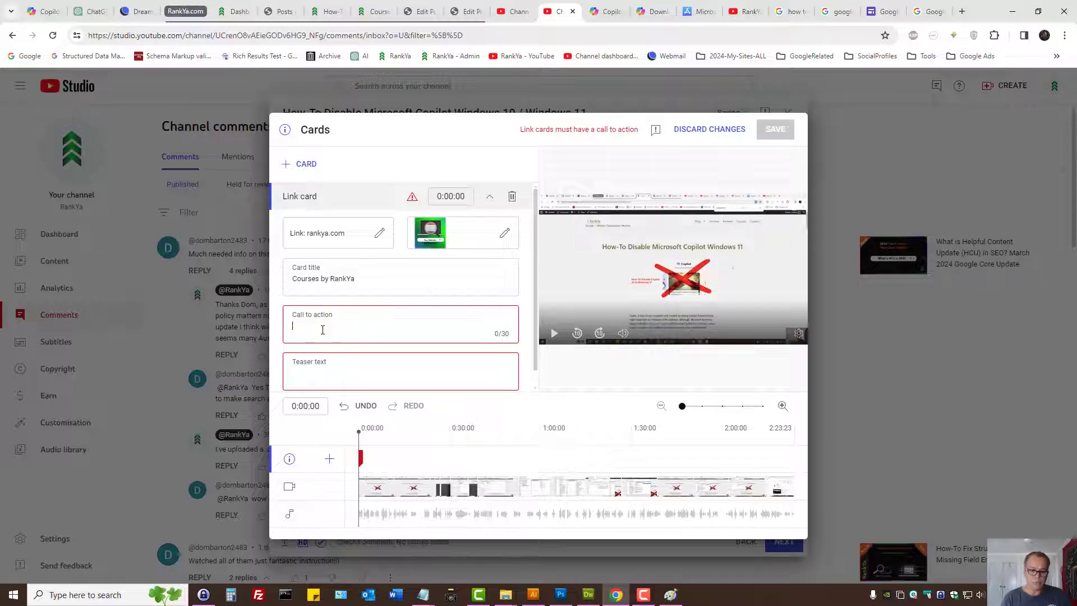
{"action": "type", "text": "Latest Courses"}
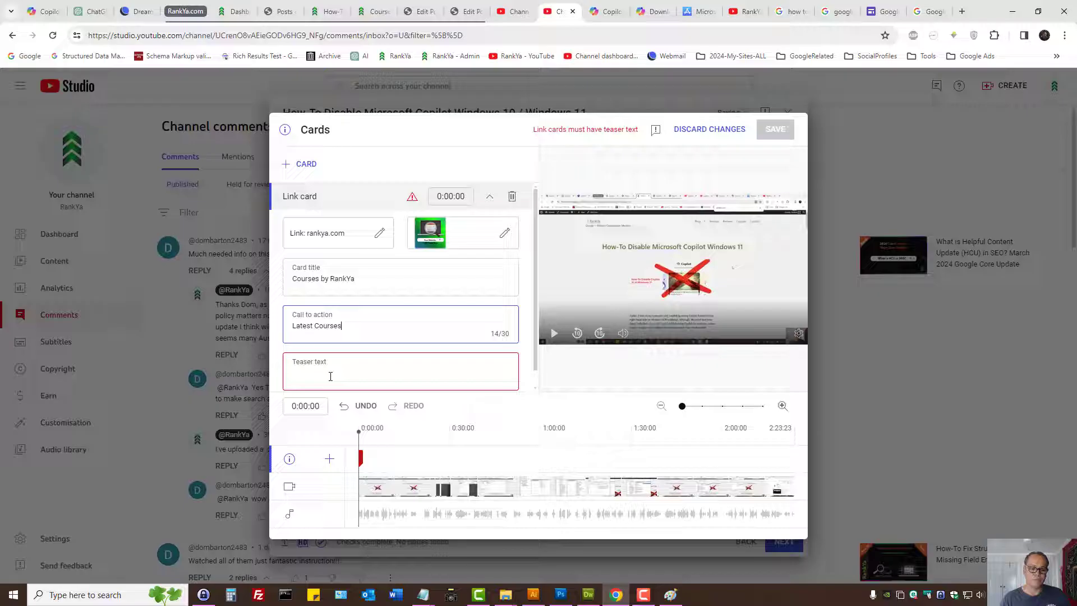
{"action": "left_click", "coordinate": [329, 377]}
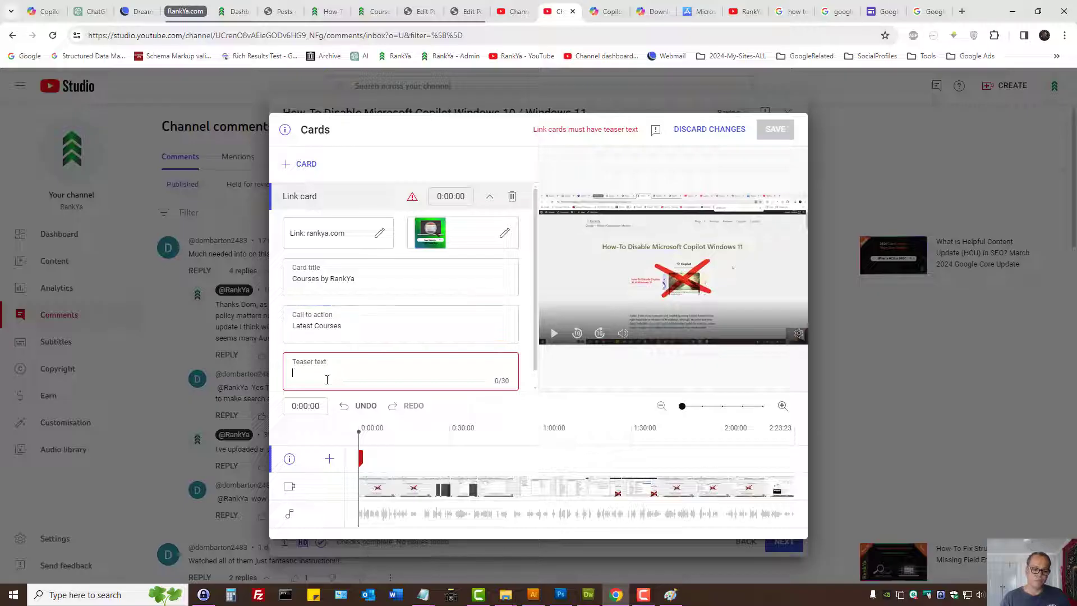
{"action": "type", "text": "Must"}
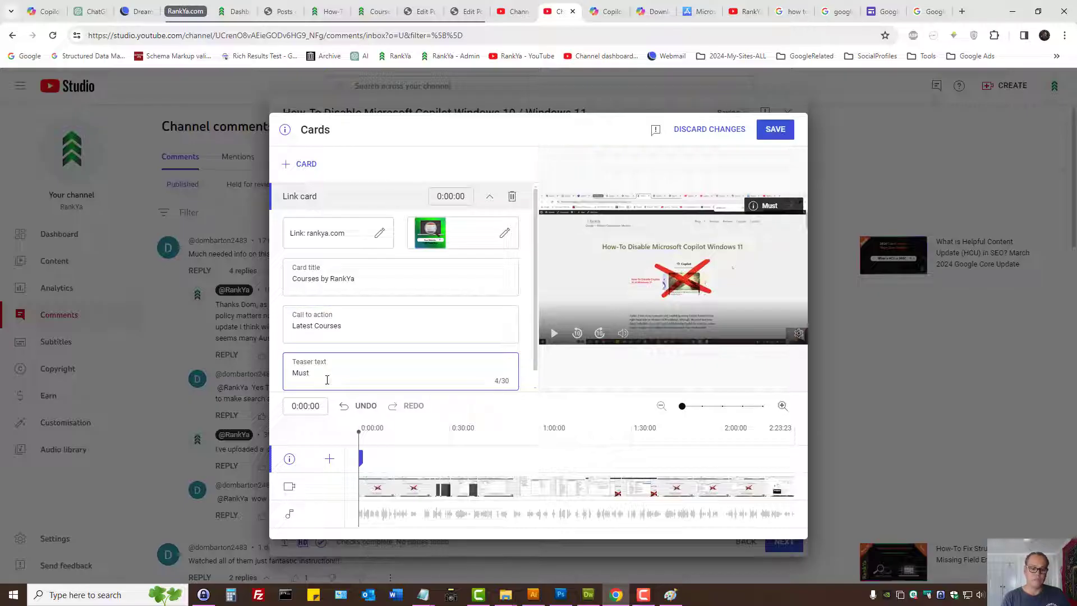
{"action": "type", "text": " Know SEO Method"}
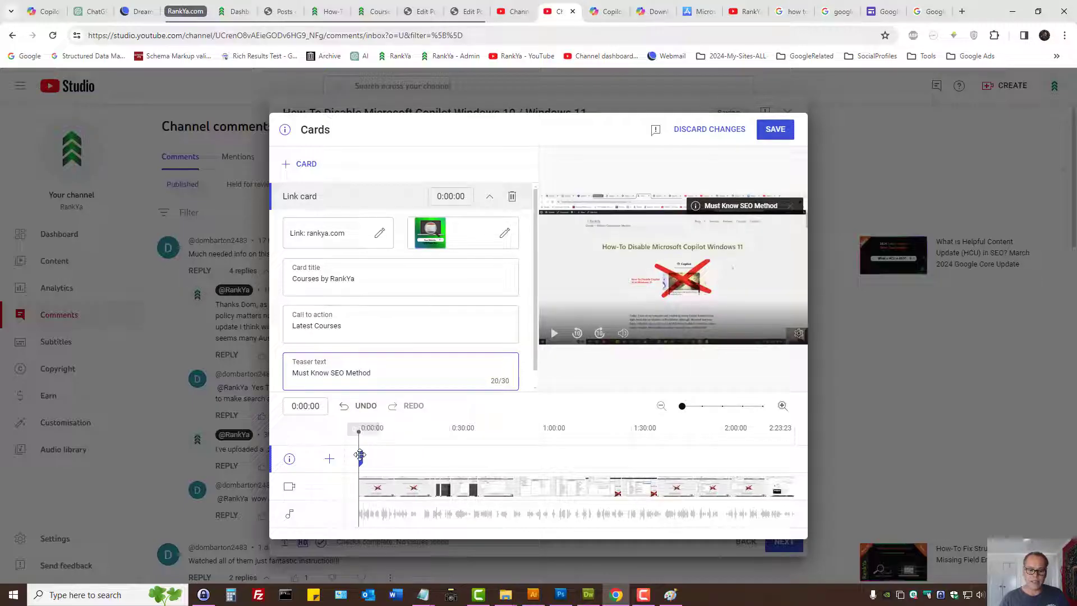
- Place the link card at 1:41:05 on the video timeline and save the cards
{"action": "left_click_drag", "start_coordinate": [360, 455], "coordinate": [668, 456]}
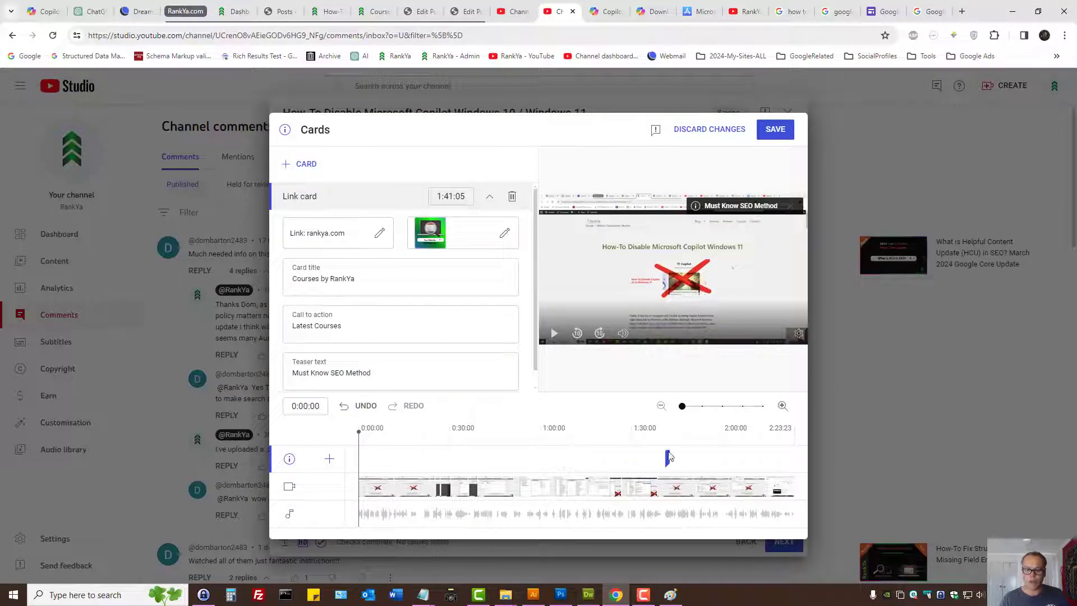
{"action": "left_click", "coordinate": [666, 457]}
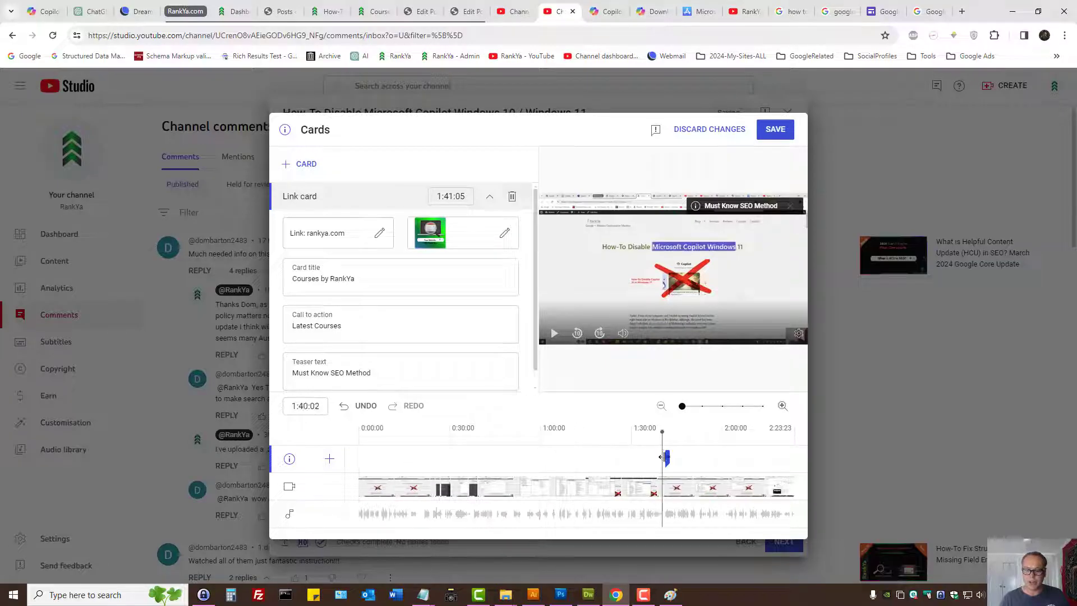
{"action": "left_click_drag", "start_coordinate": [666, 457], "coordinate": [644, 459]}
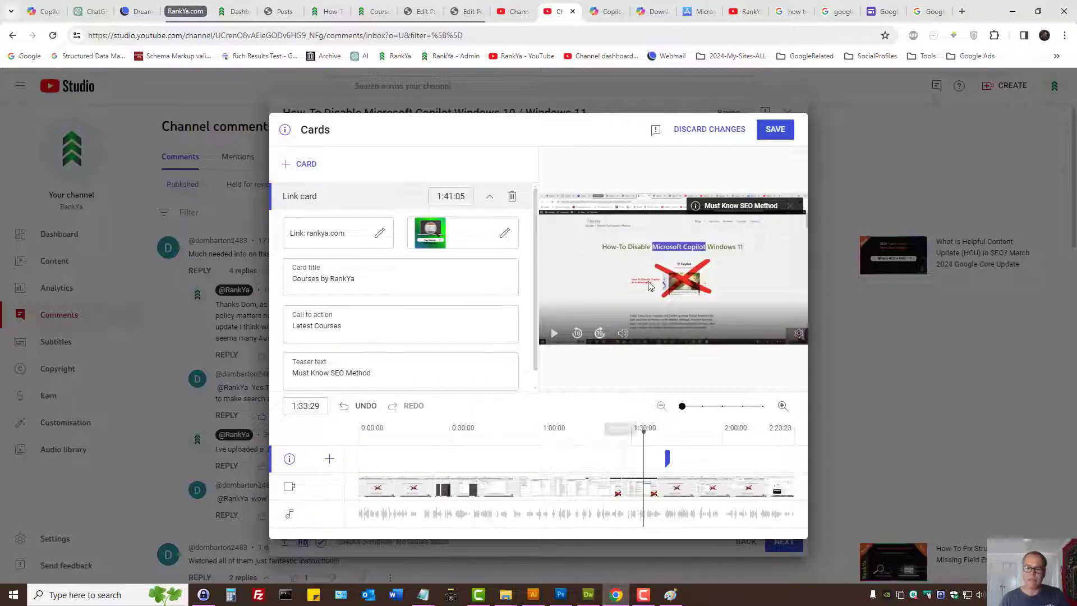
{"action": "left_click", "coordinate": [783, 137]}
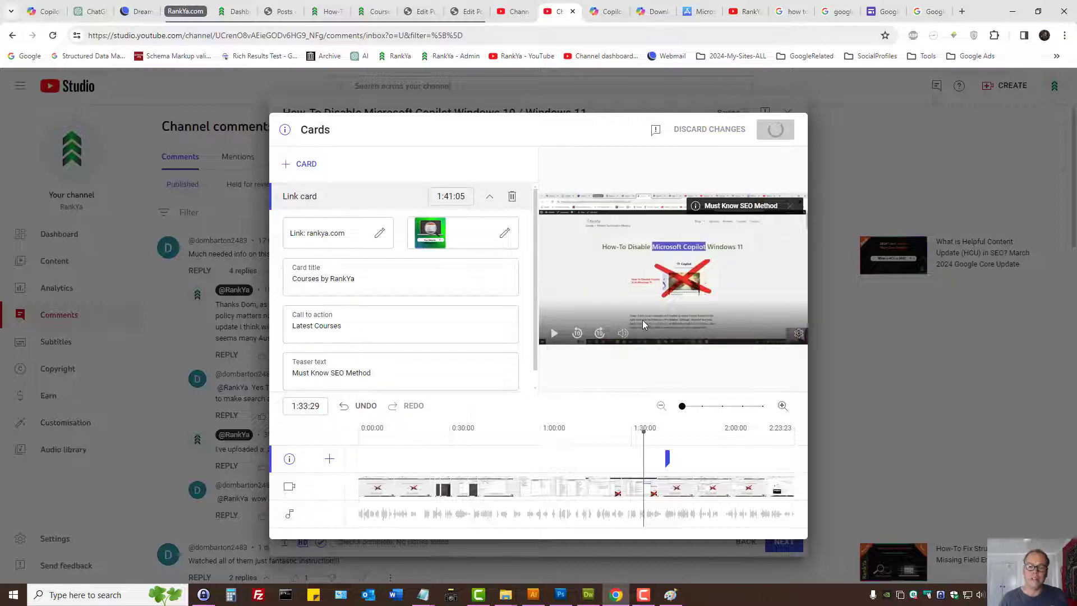
- Proceed past the checks to the visibility settings and make the video Public
{"action": "left_click", "coordinate": [784, 541]}
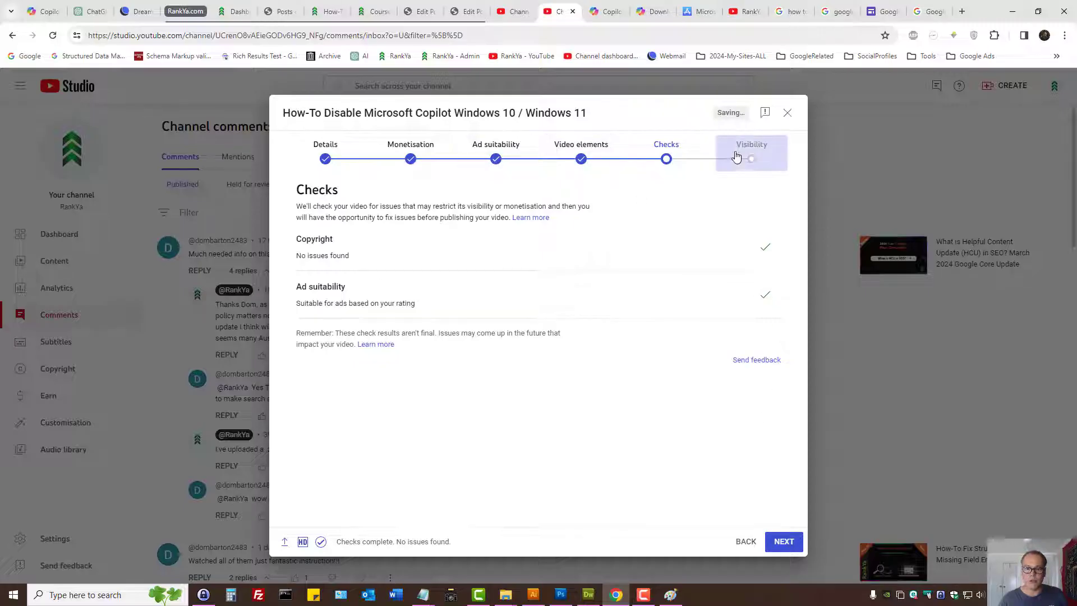
{"action": "left_click", "coordinate": [326, 160]}
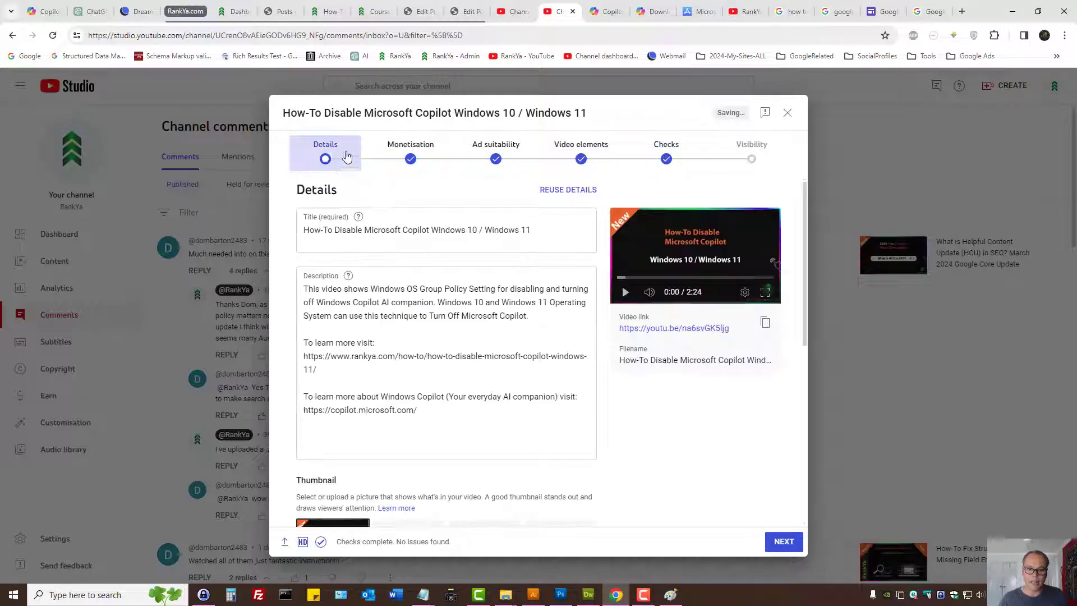
{"action": "left_click", "coordinate": [417, 156]}
{"action": "left_click", "coordinate": [751, 159]}
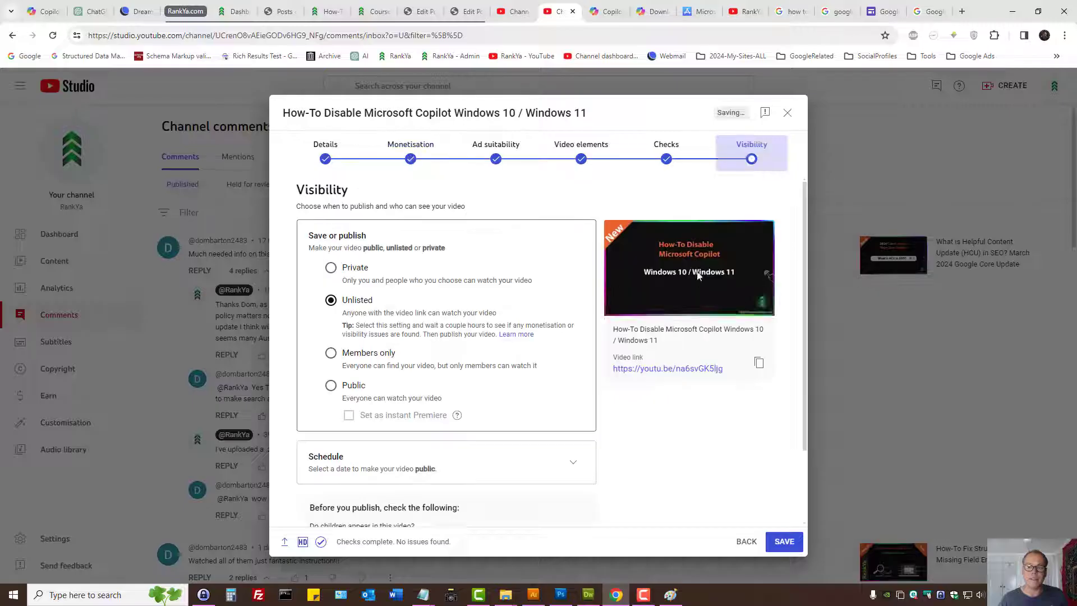
{"action": "left_click", "coordinate": [330, 385]}
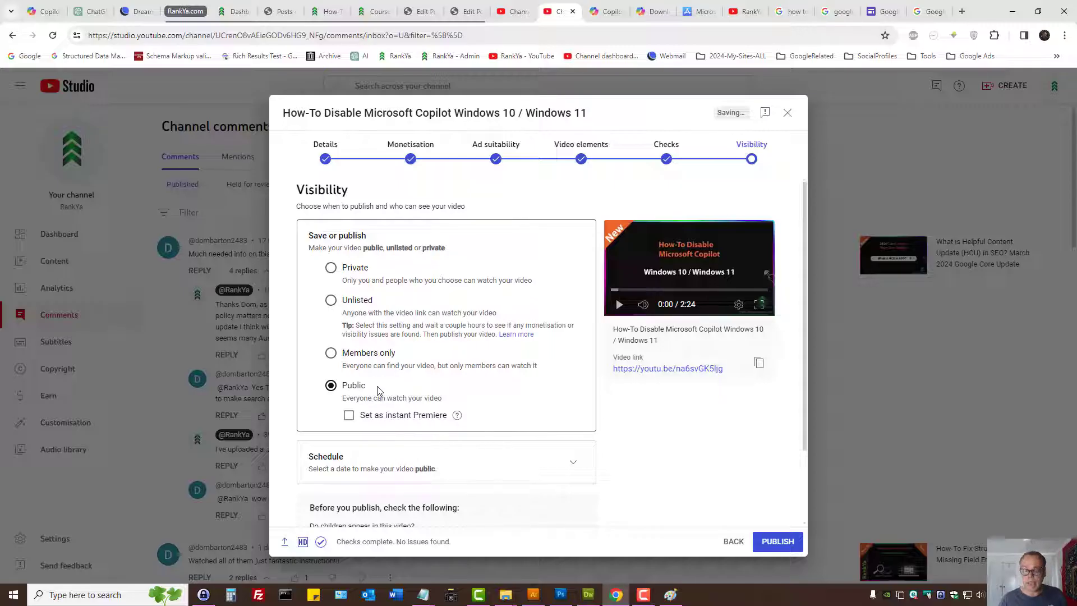
- Publish the public video "How-To Disable Microsoft Copilot Windows 10 / Windows 11"
{"action": "key", "text": "ctrl+9"}
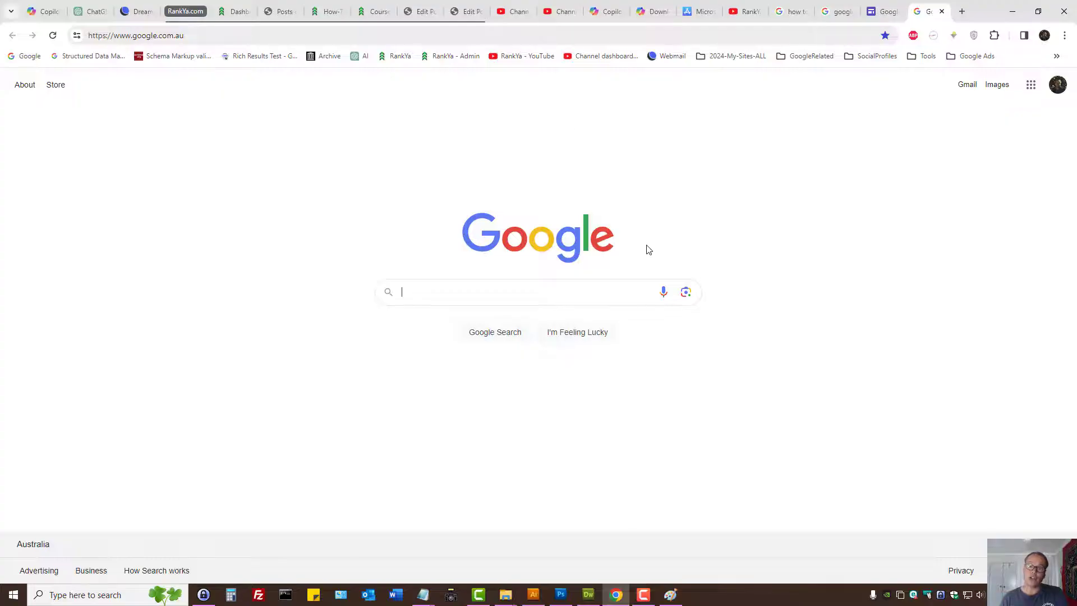
{"action": "left_click", "coordinate": [575, 9]}
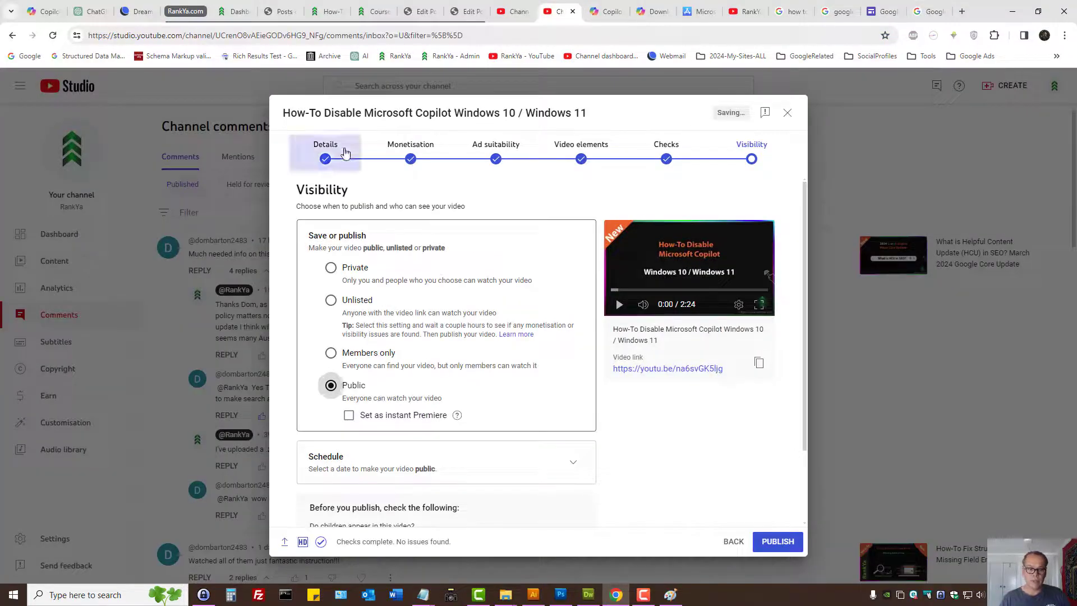
{"action": "left_click", "coordinate": [339, 150]}
{"action": "left_click", "coordinate": [759, 168]}
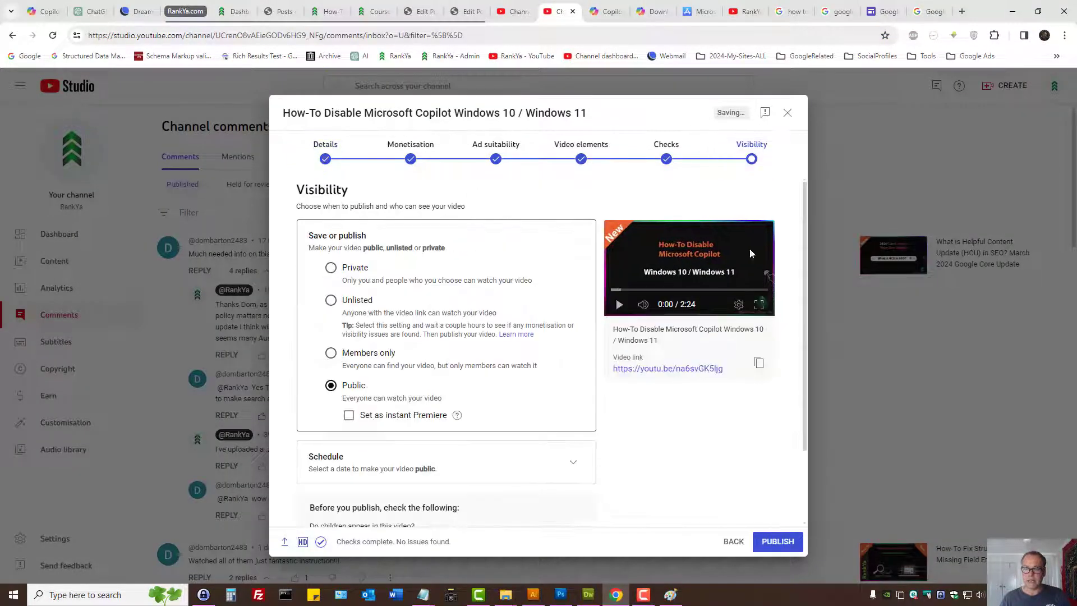
{"action": "left_click", "coordinate": [781, 542]}
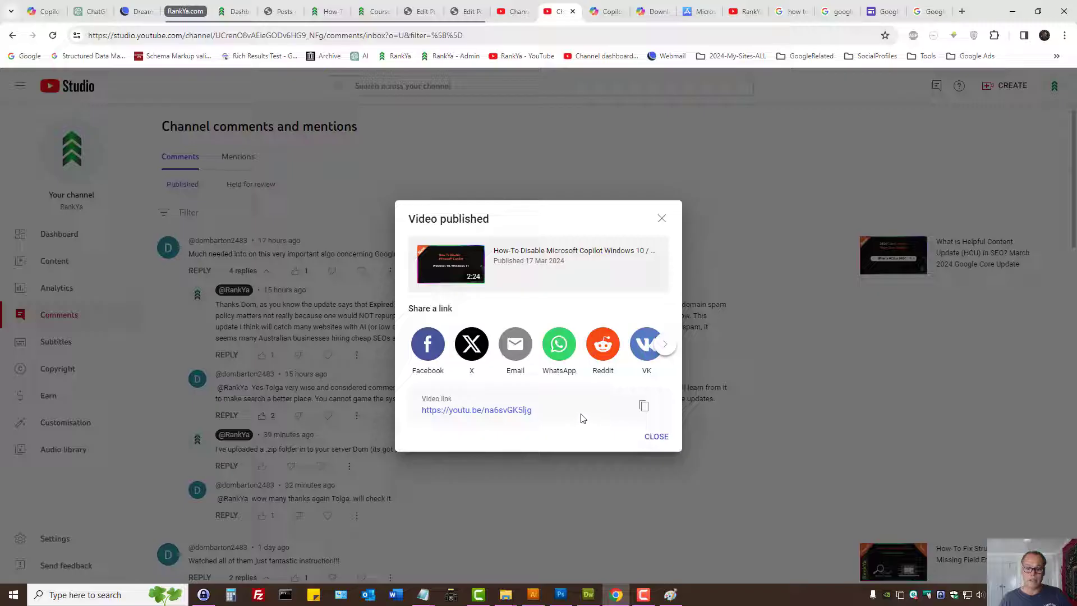
- Copy the published video's title from the publishing confirmation and close it
{"action": "left_click_drag", "start_coordinate": [494, 256], "coordinate": [655, 249]}
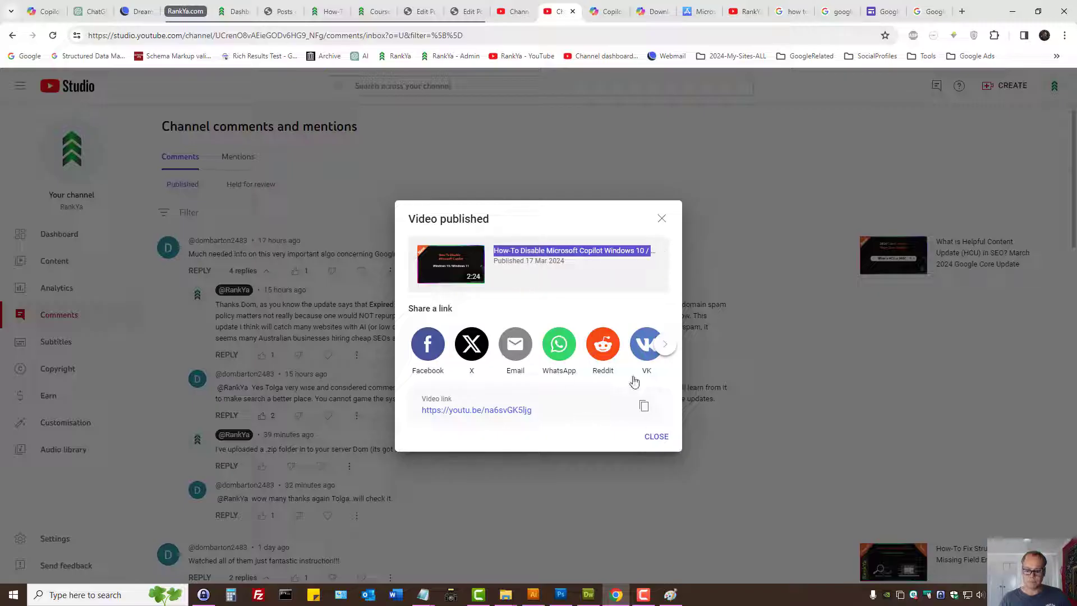
{"action": "right_click", "coordinate": [577, 250]}
{"action": "left_click", "coordinate": [615, 265]}
{"action": "left_click", "coordinate": [656, 437]}
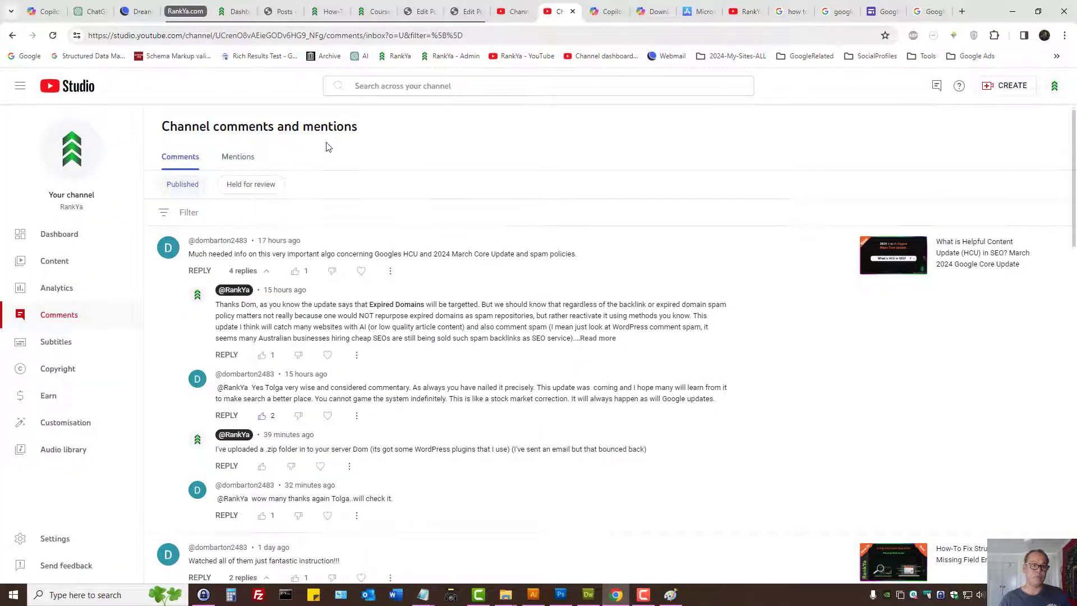
- Open YouTube in a new browser tab and search for "How-To Disable Microsoft Copilot Windows 10 / Windows 11"
{"action": "key", "text": "ctrl+t"}
{"action": "type", "text": "youtub"}
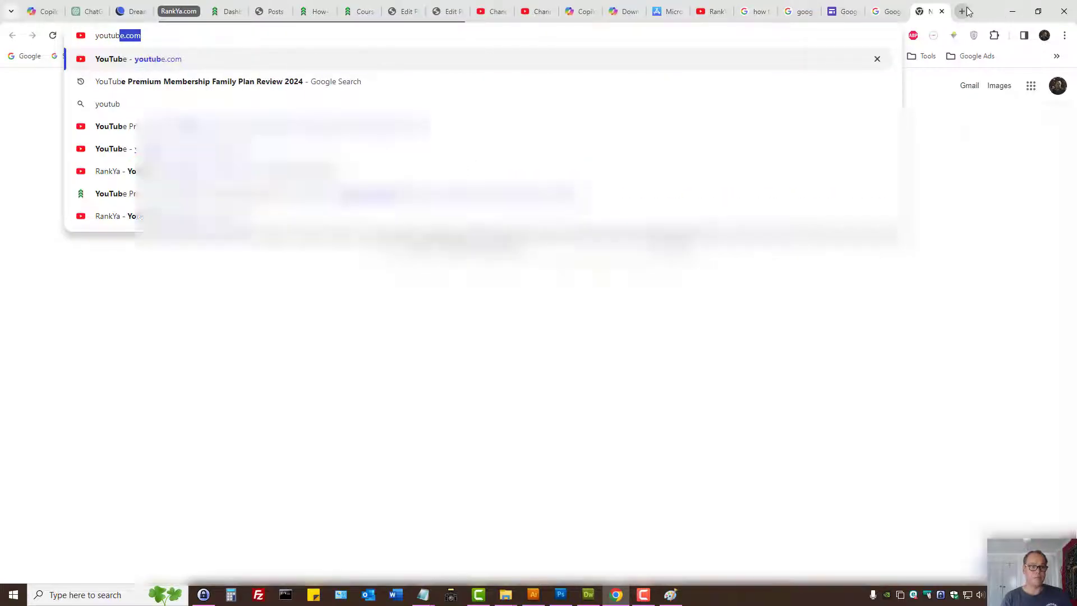
{"action": "key", "text": "Return"}
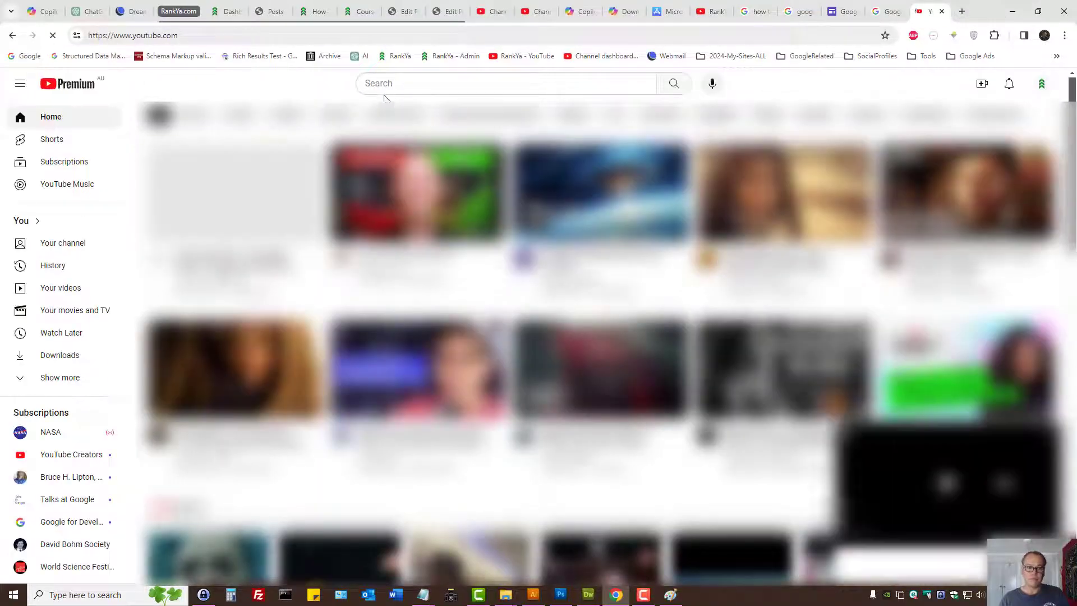
{"action": "left_click", "coordinate": [391, 84]}
{"action": "key", "text": "ctrl+v"}
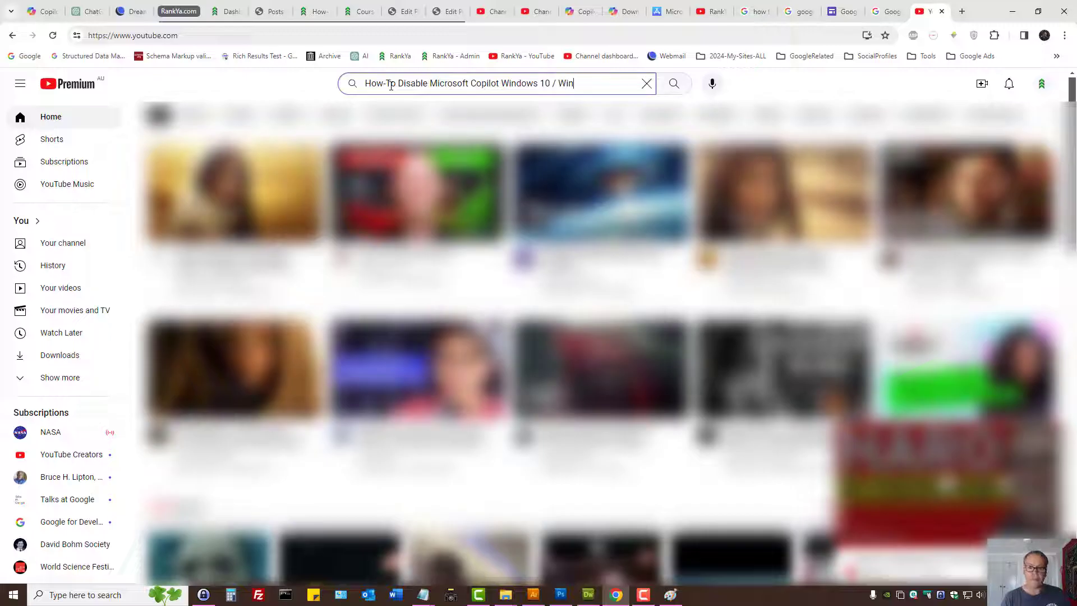
{"action": "type", "text": "dows 11"}
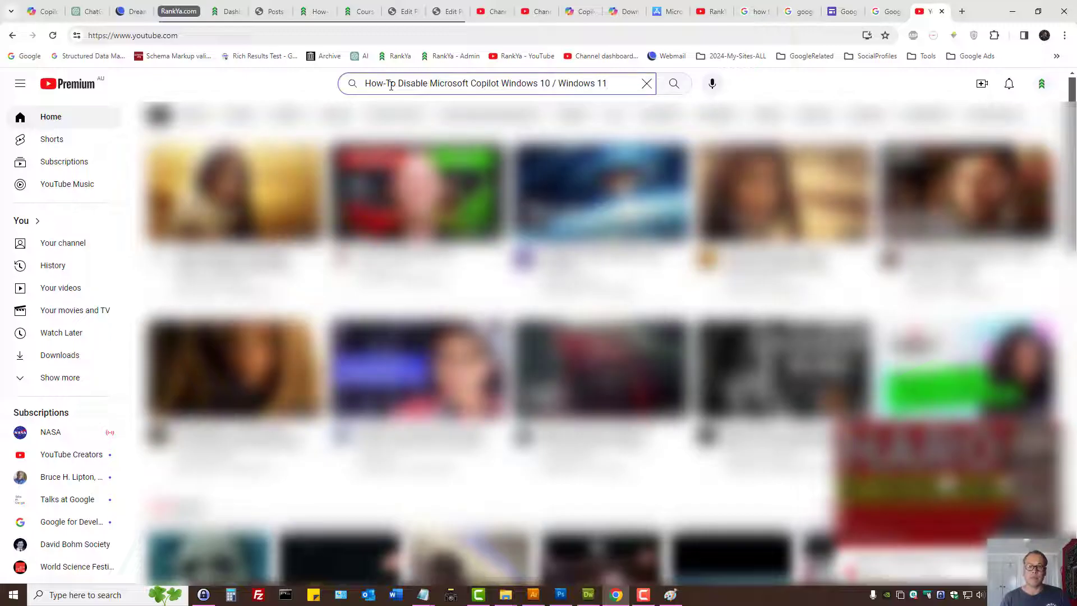
{"action": "key", "text": "ctrl+a"}
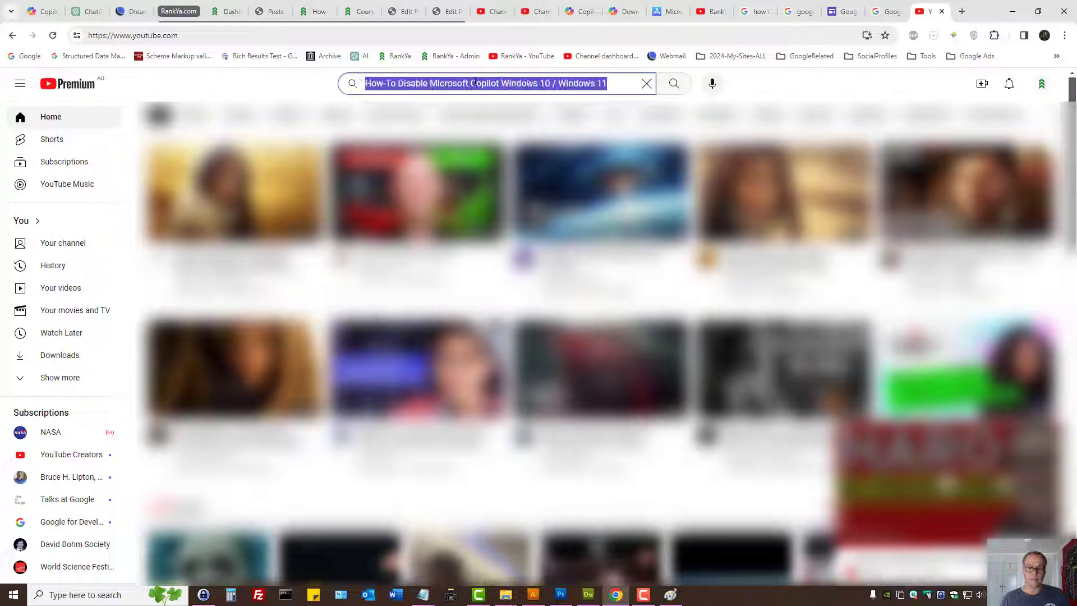
{"action": "left_click", "coordinate": [476, 83]}
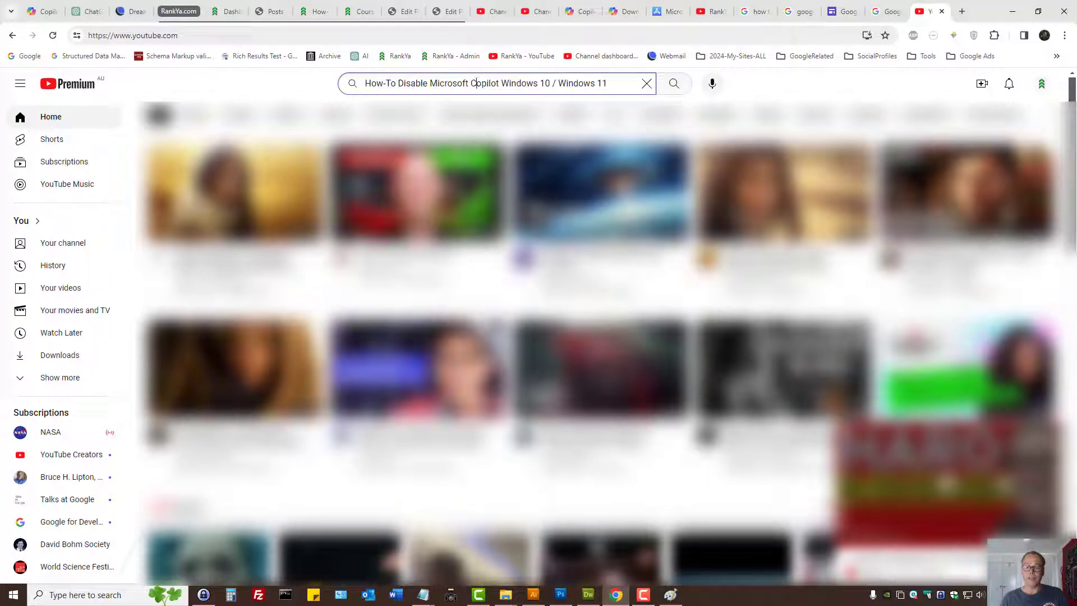
{"action": "left_click", "coordinate": [675, 83]}
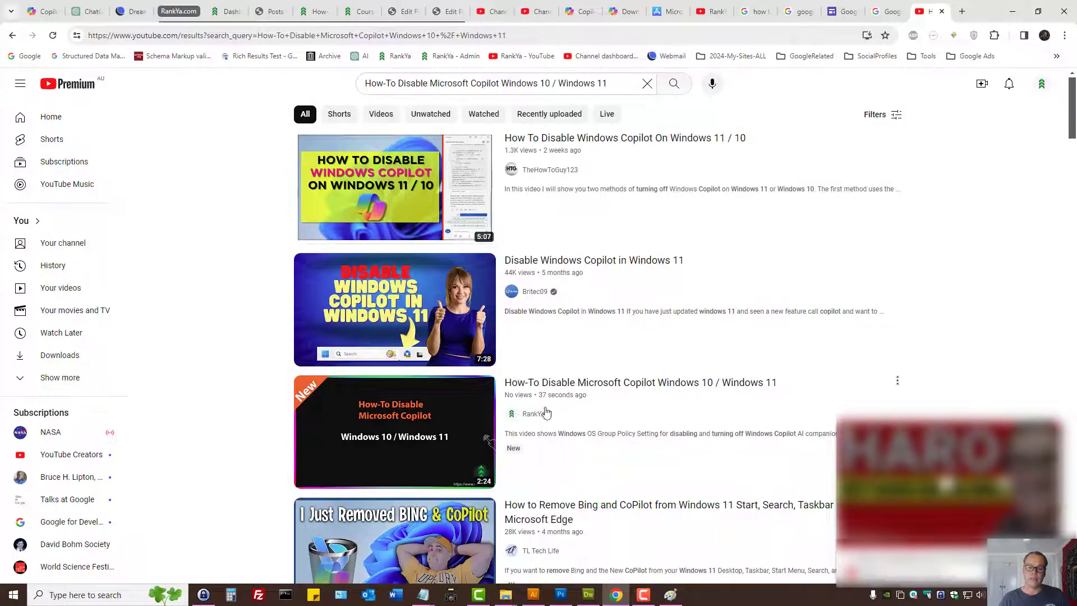
- View the how-to article about disabling Microsoft Copilot on the RankYa website and the RankYa YouTube channel page
{"action": "mouse_move", "coordinate": [441, 432]}
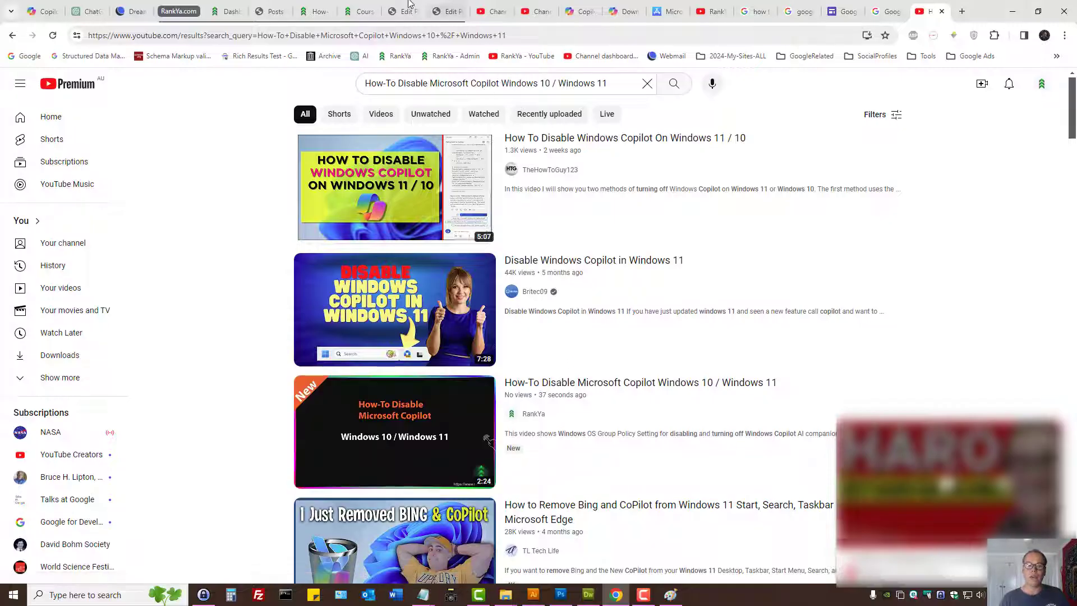
{"action": "left_click", "coordinate": [317, 11]}
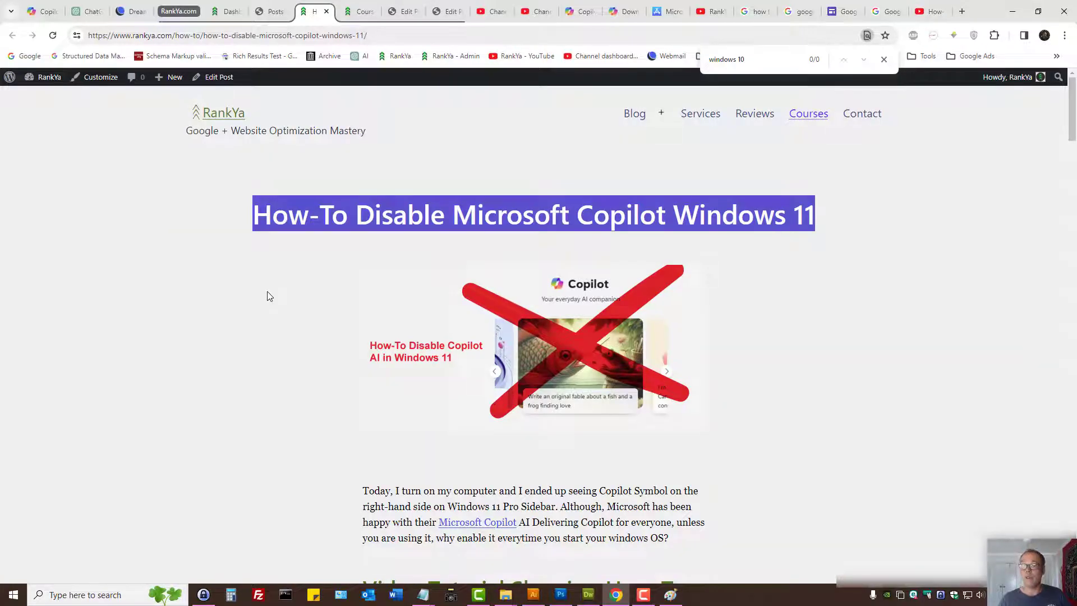
{"action": "left_click", "coordinate": [709, 11]}
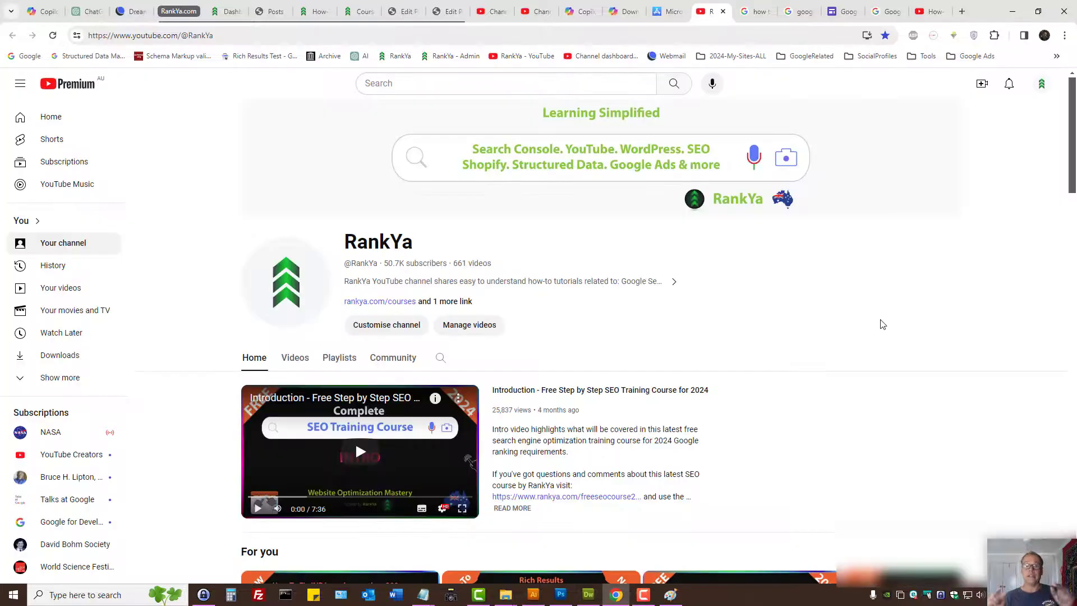